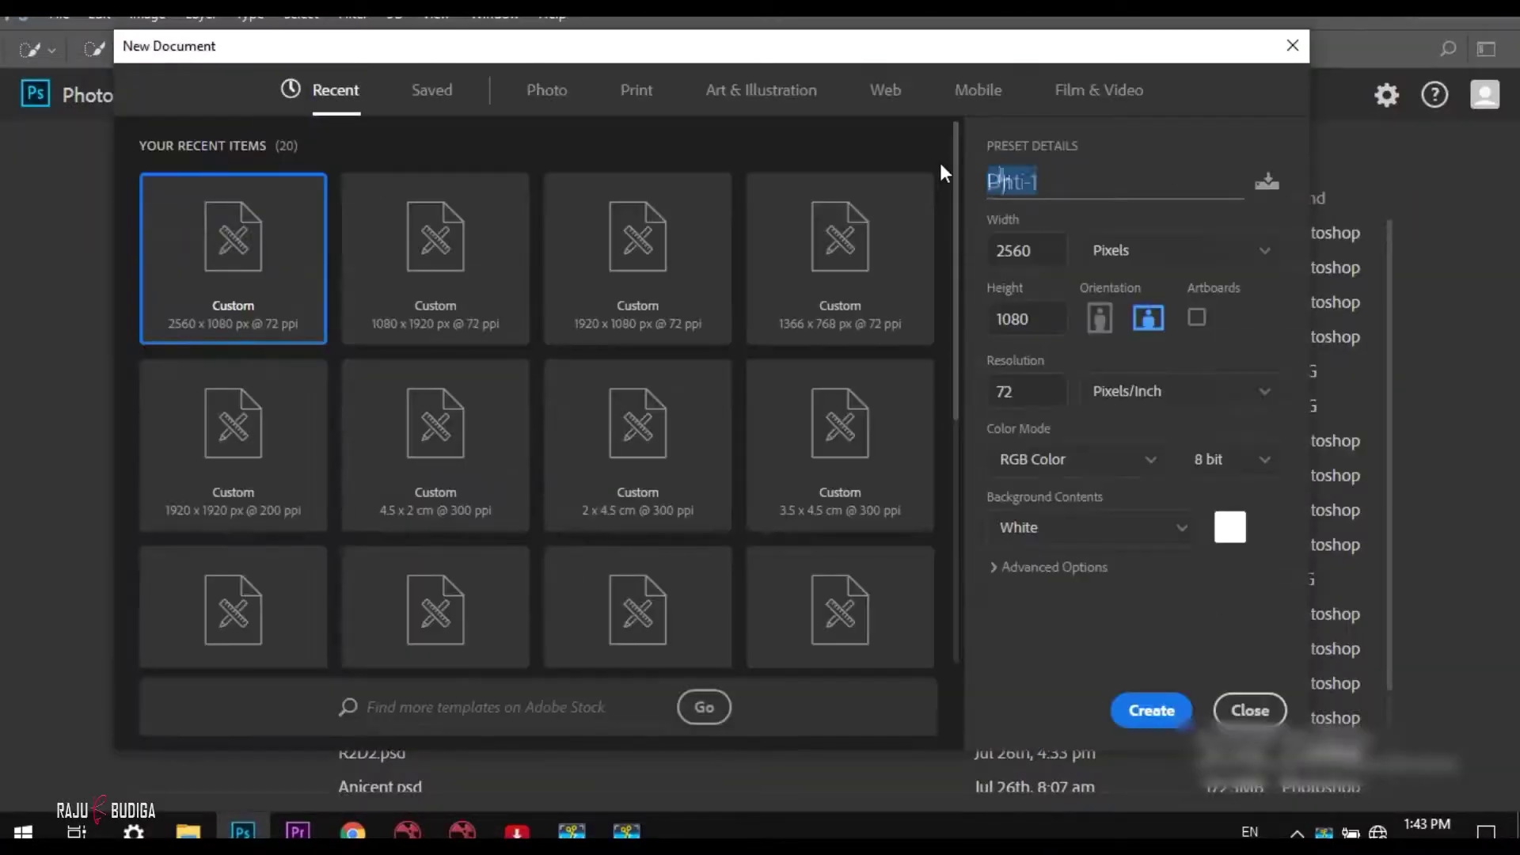
Step: Name the new blank white document 'Peace Place' and create it
text(Peace Place)
click(1132, 707)
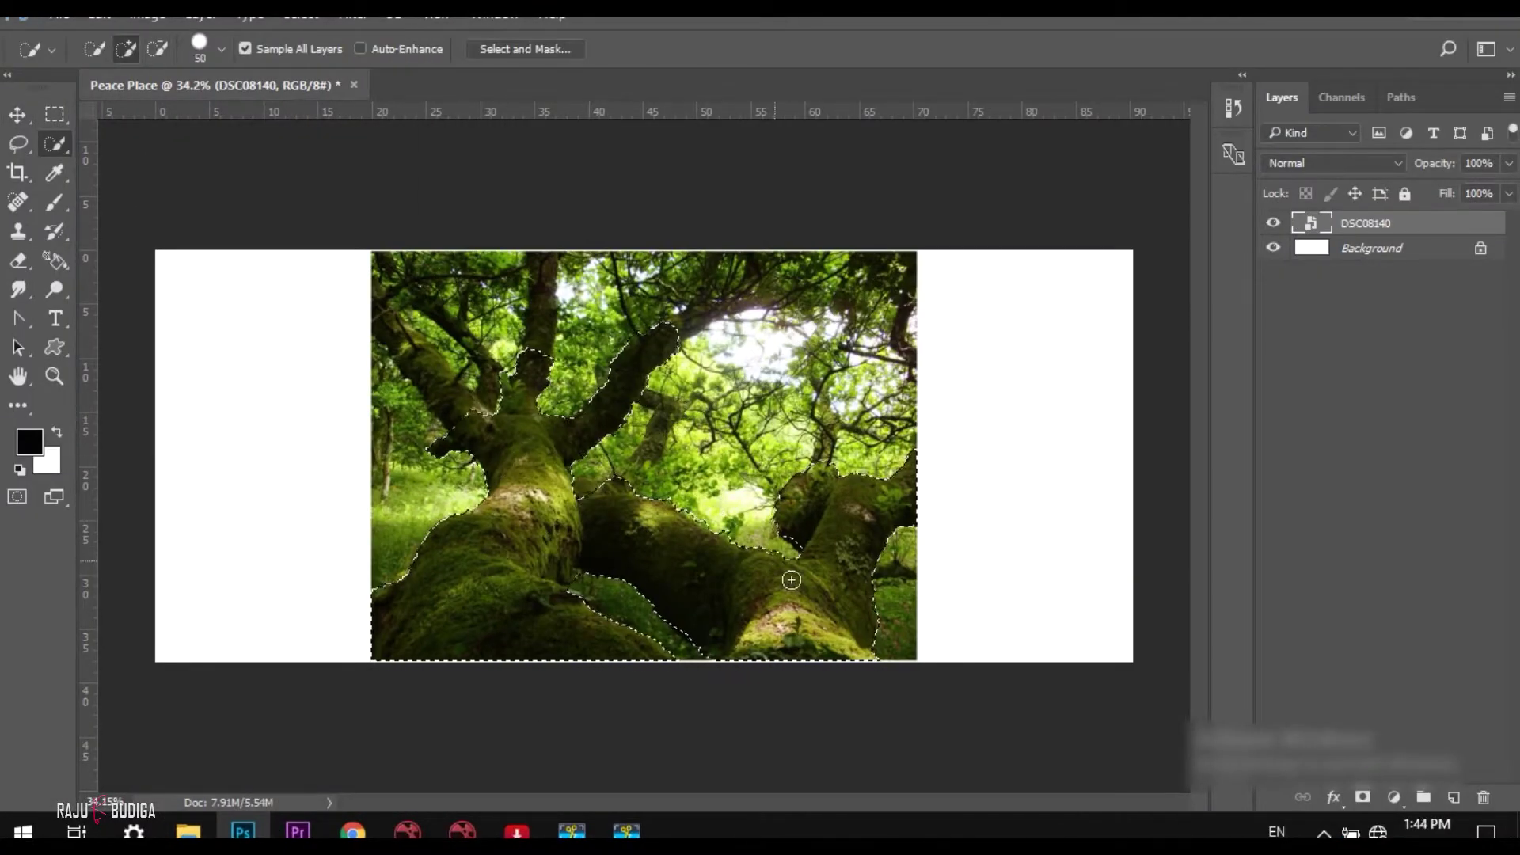
Step: Quick Select the mossy tree, extending the selection over the right-hand and small branches
scroll(445, 273, up, 3)
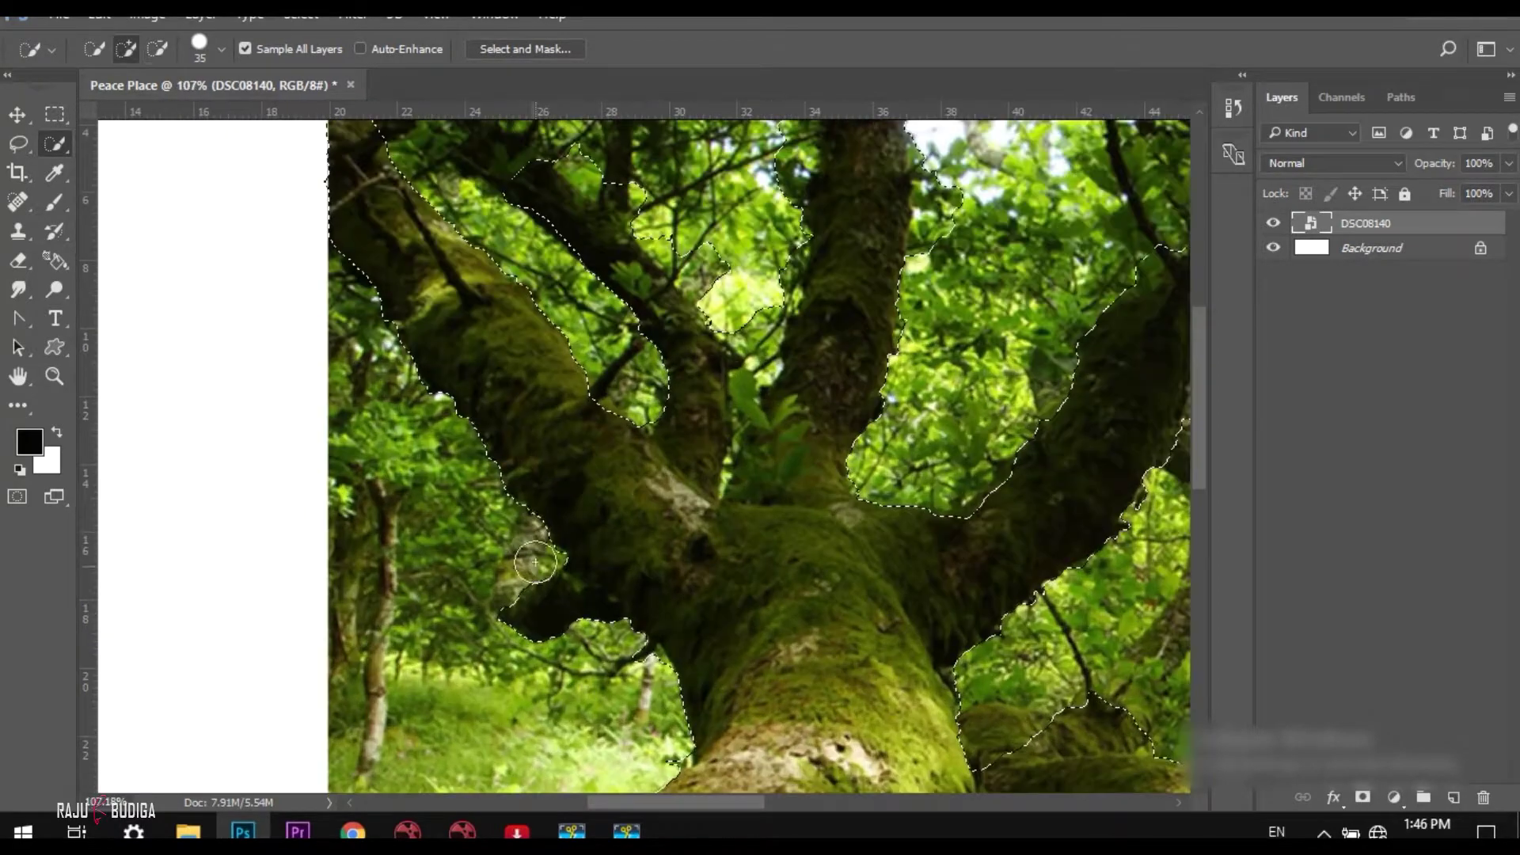
scroll(732, 579, up, 2)
drag(731, 579, 862, 335)
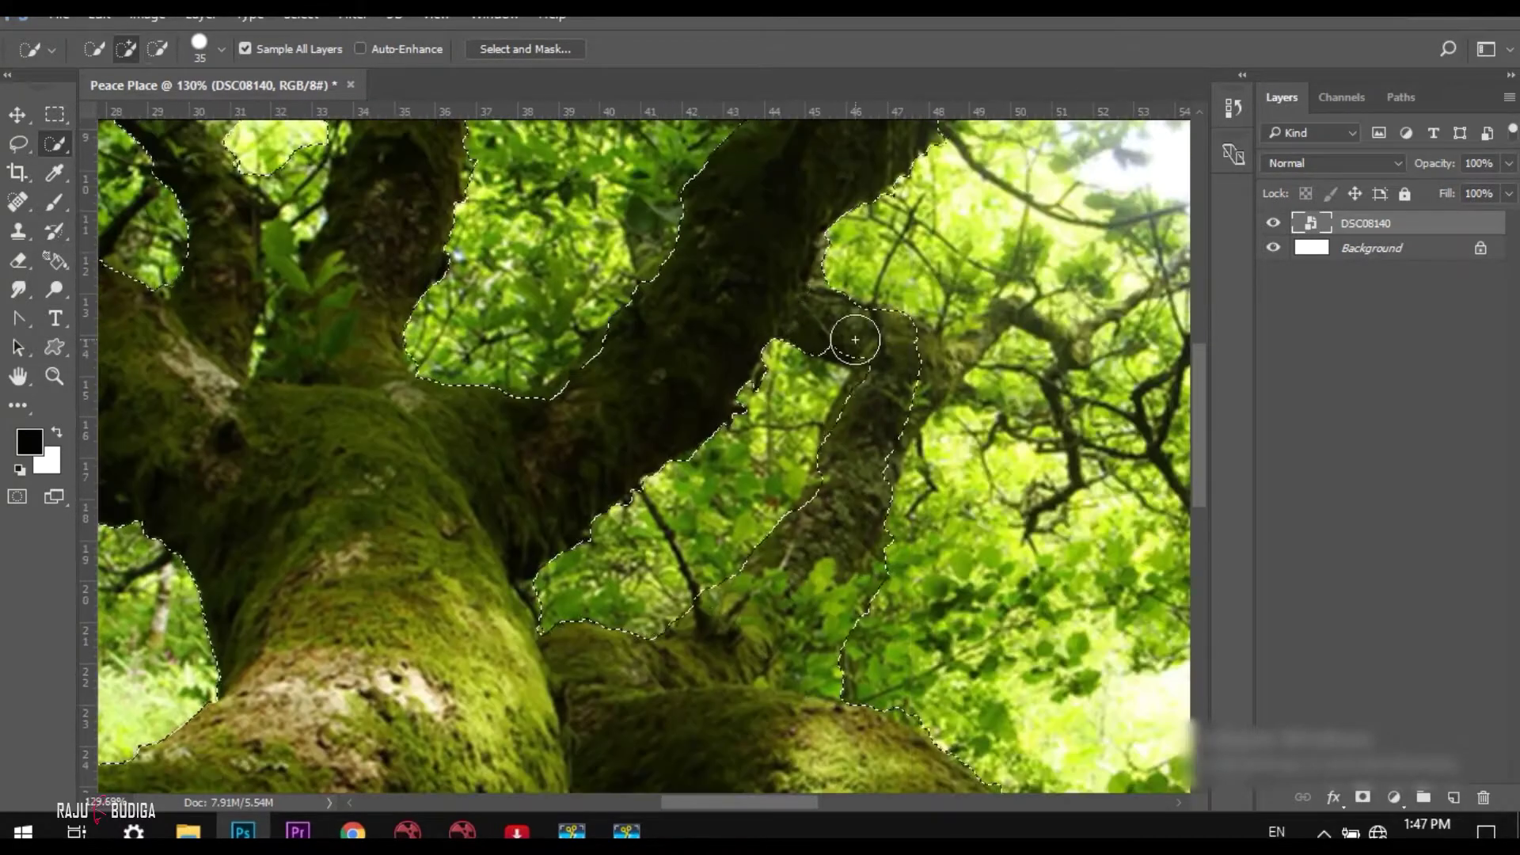
scroll(964, 704, up, 2)
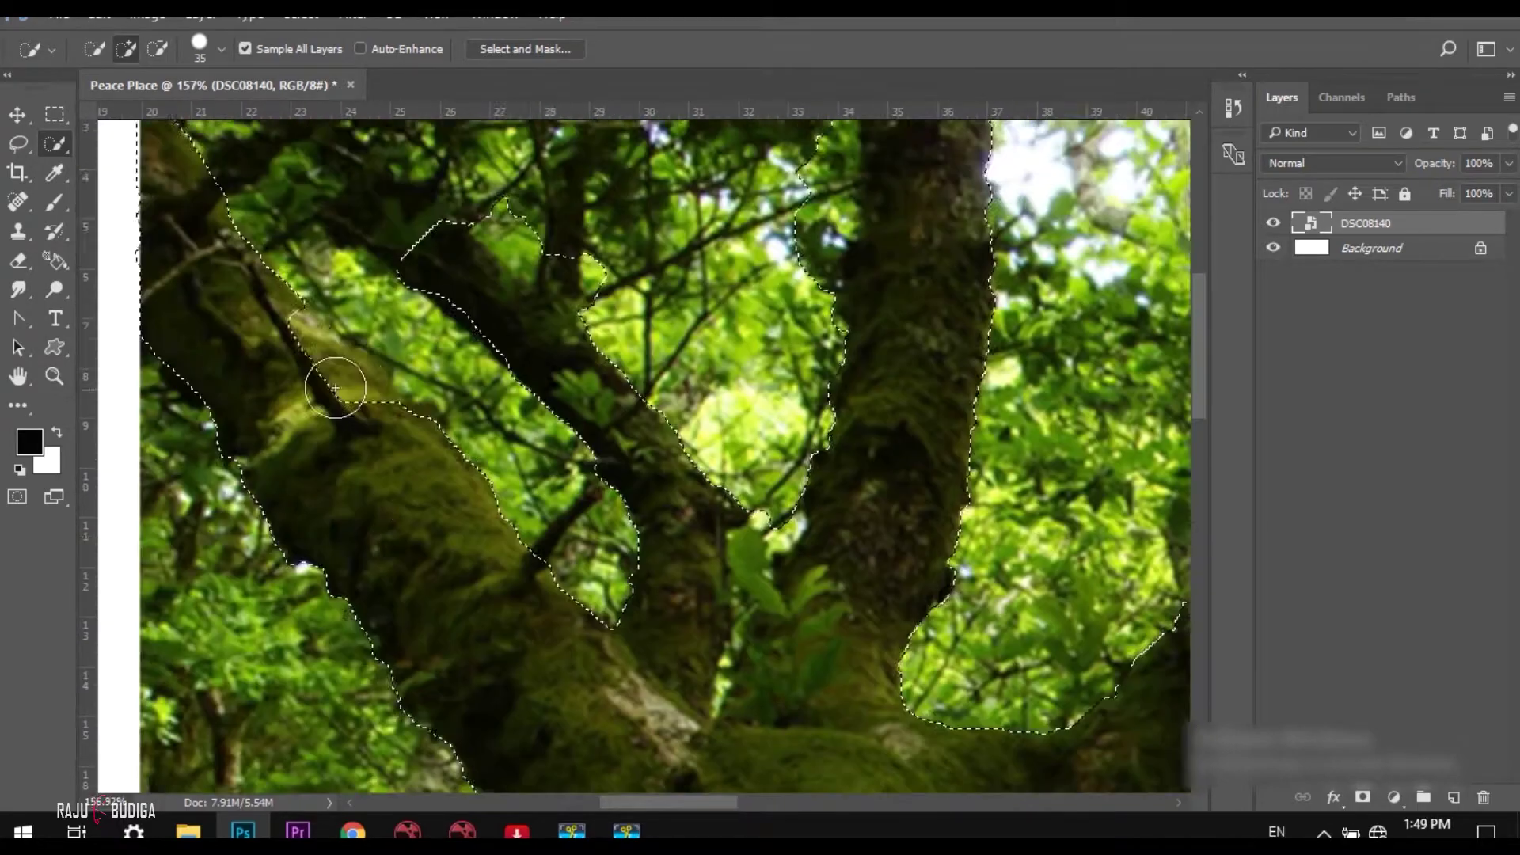
scroll(842, 169, up, 1)
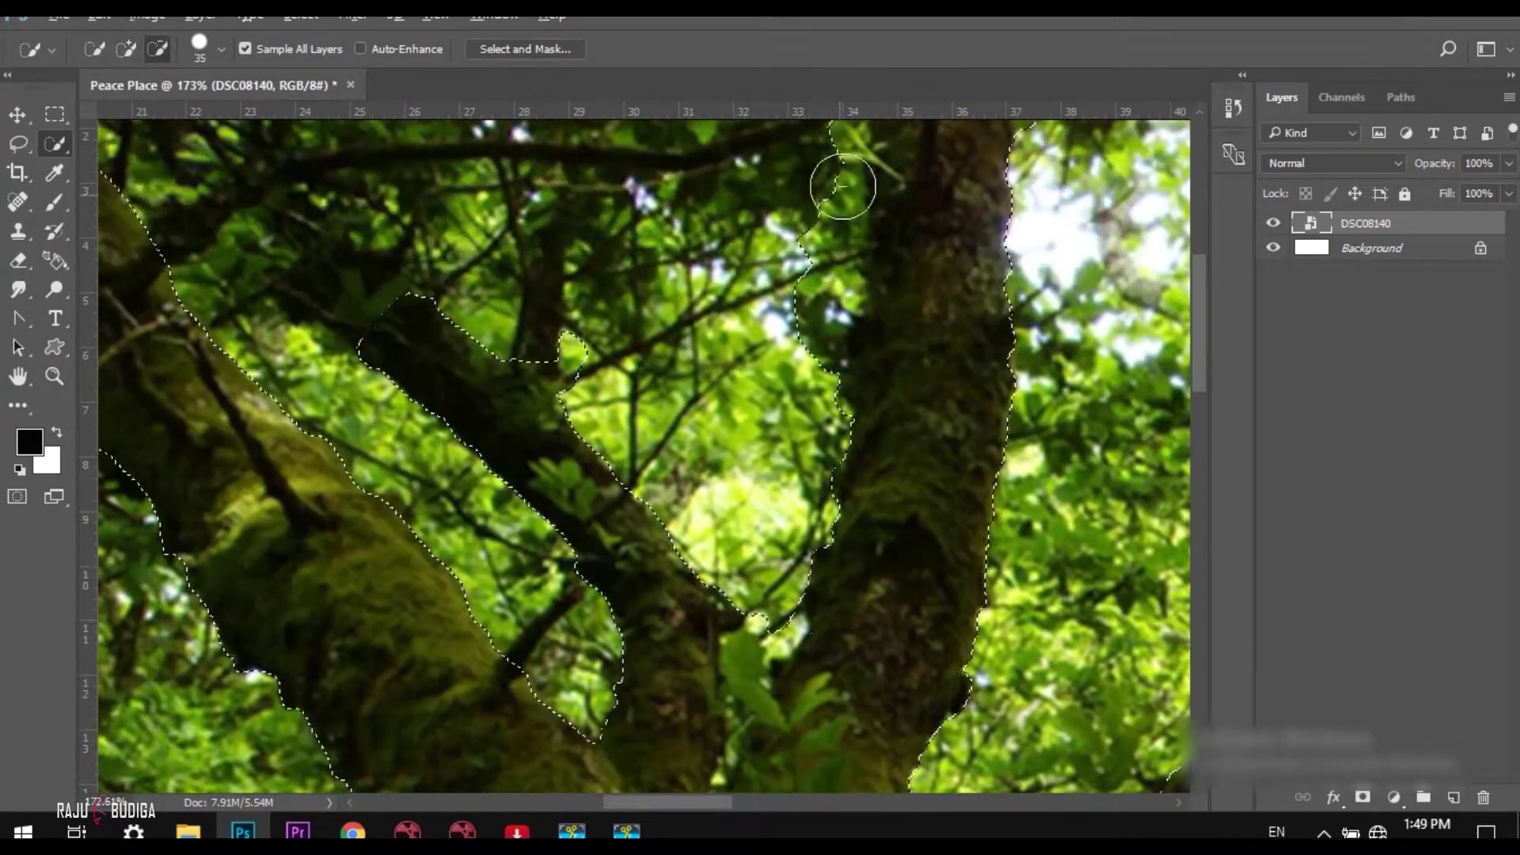
scroll(915, 273, down, 1)
drag(380, 207, 426, 286)
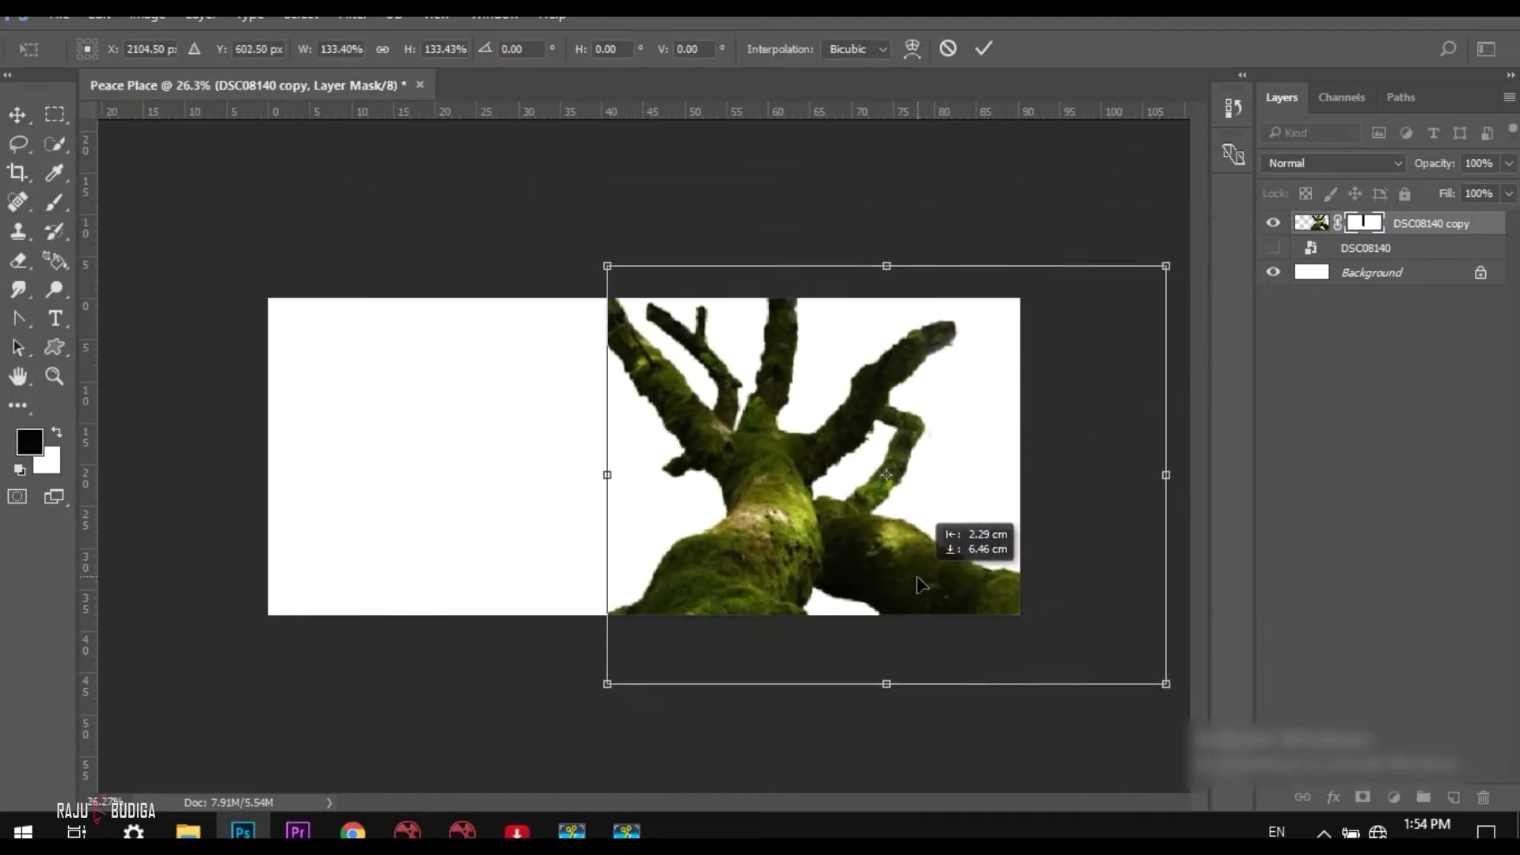
Step: Enlarge the masked tree cutout toward the right and place the oak branch photo
mouse_move(928, 542)
mouse_down()
mouse_move(1029, 521)
mouse_move(1009, 507)
mouse_up()
key(Return)
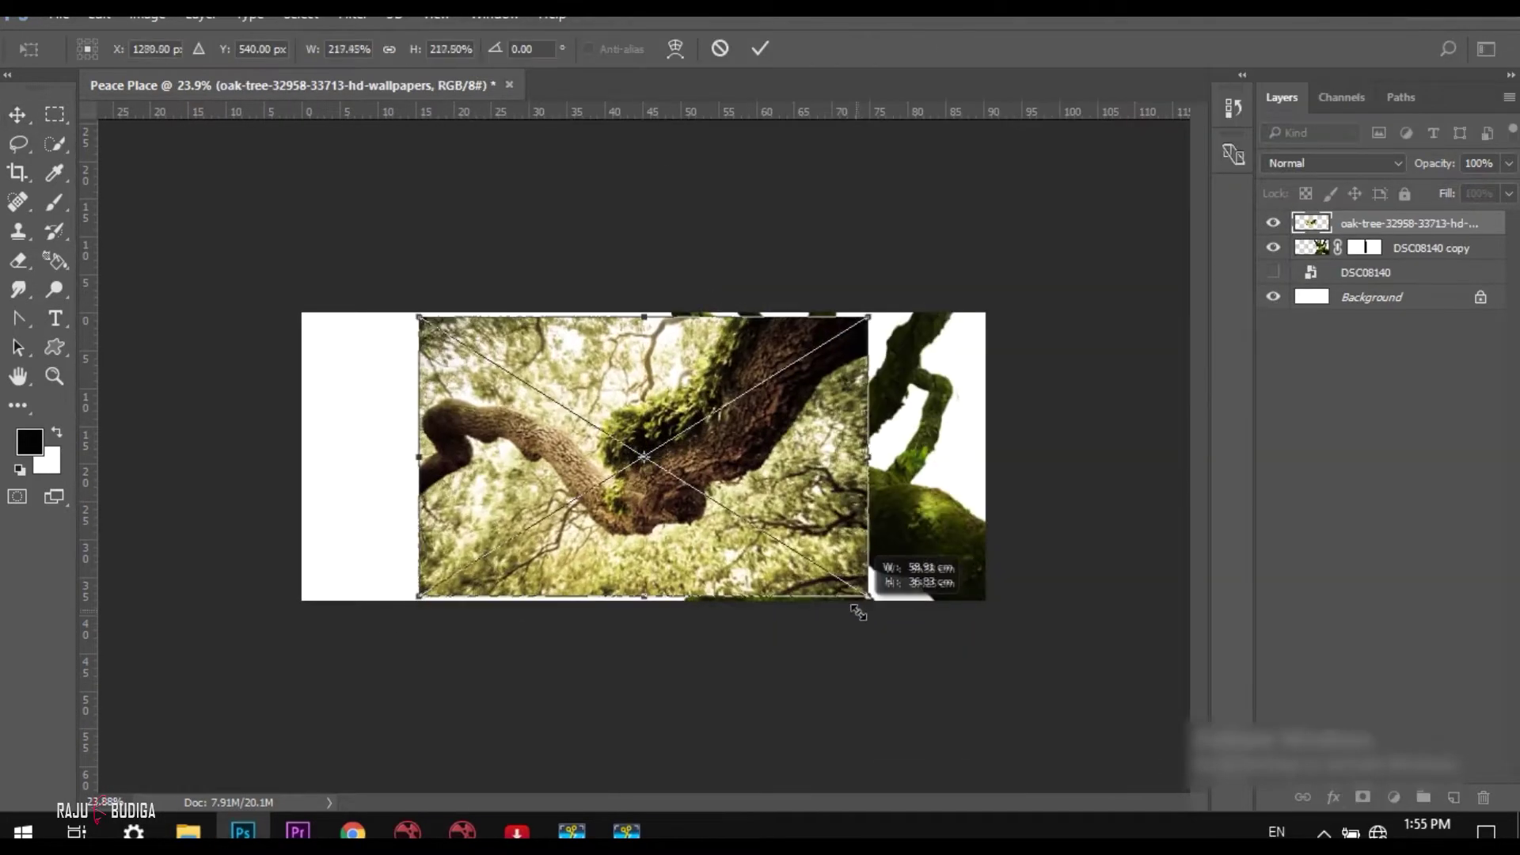
key(Return)
key(w)
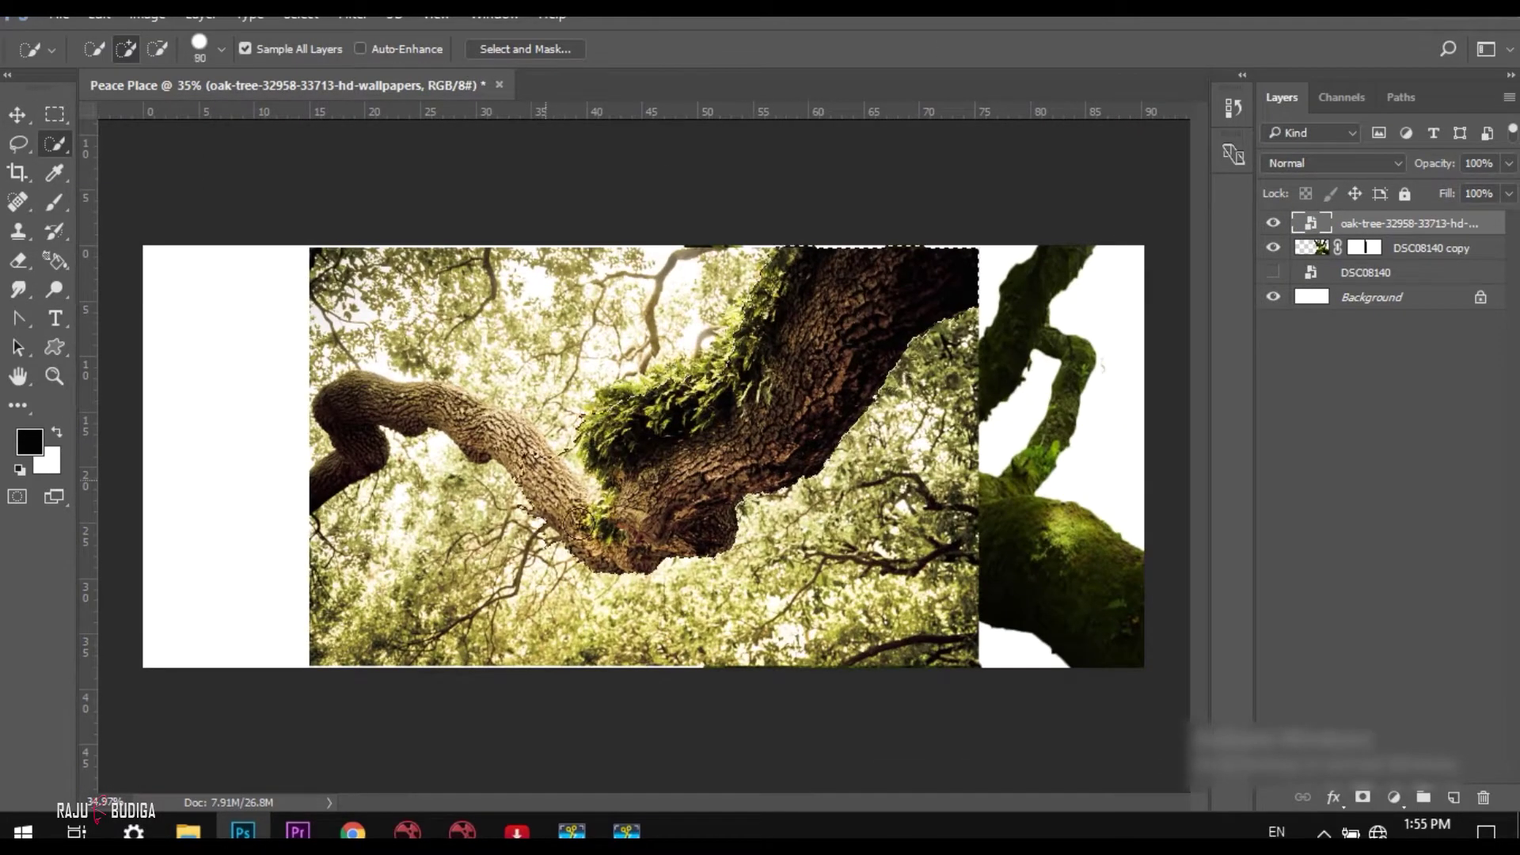
Step: Quick Select the twisting oak branch and refine the selection in Select and Mask
scroll(519, 394, up, 3)
scroll(518, 393, up, 3)
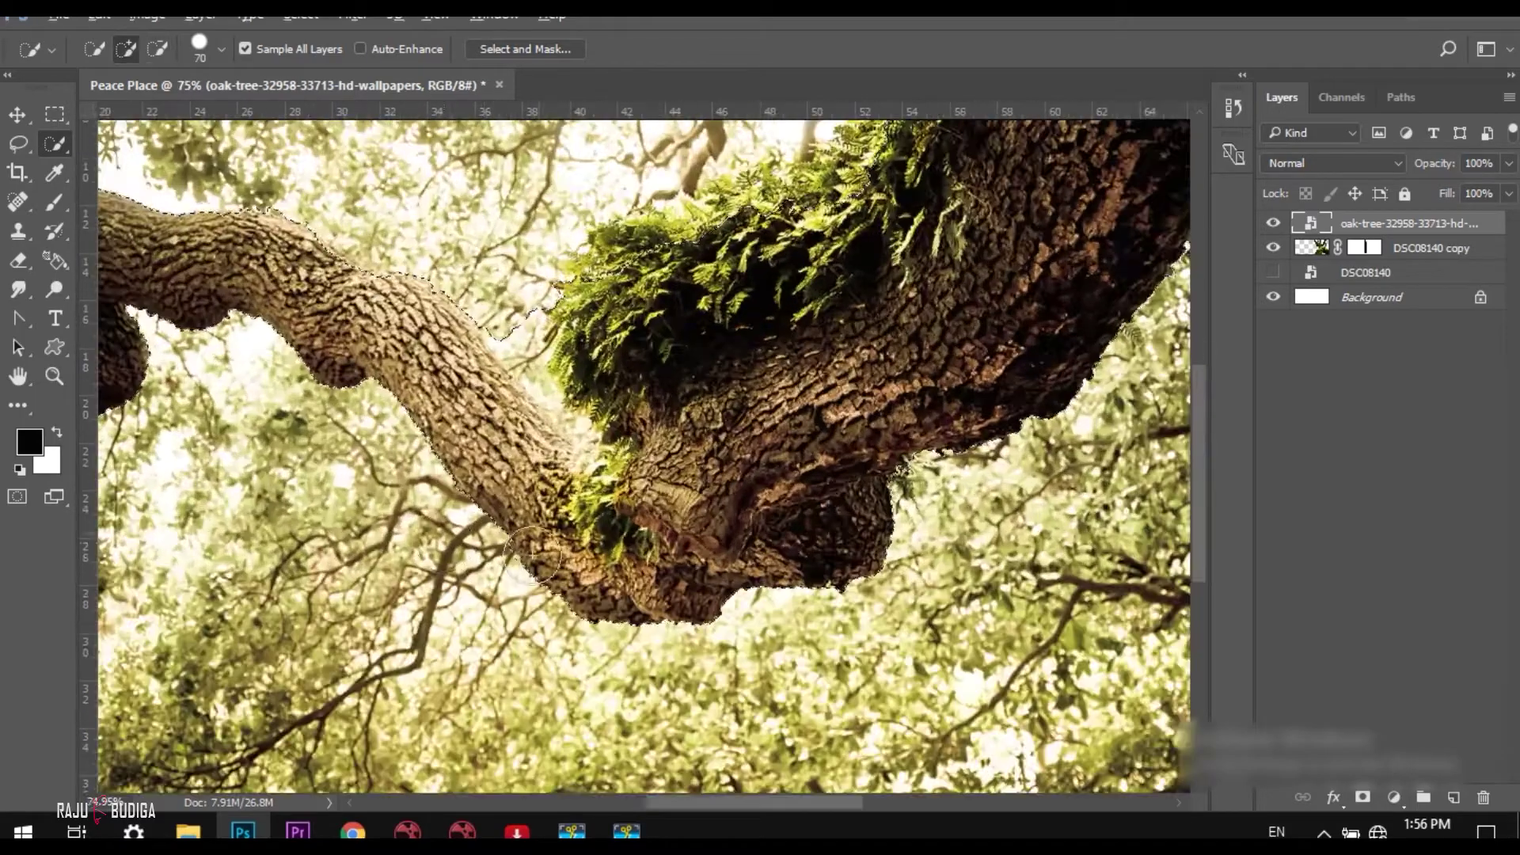
scroll(423, 242, down, 3)
scroll(384, 356, up, 4)
scroll(680, 529, down, 2)
scroll(594, 415, up, 2)
scroll(594, 412, up, 2)
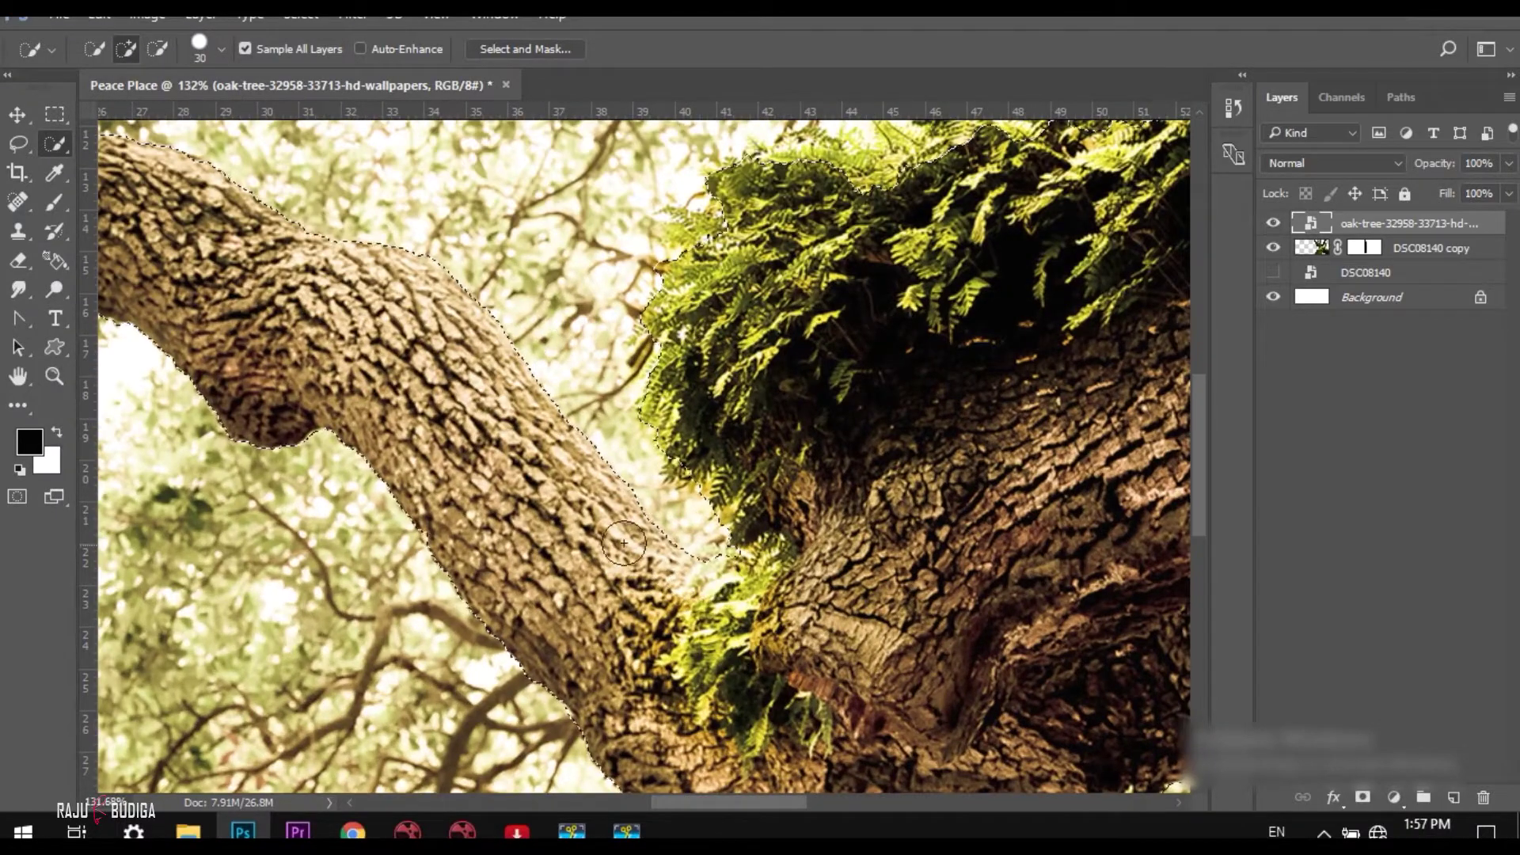
scroll(727, 579, down, 2)
scroll(713, 475, up, 2)
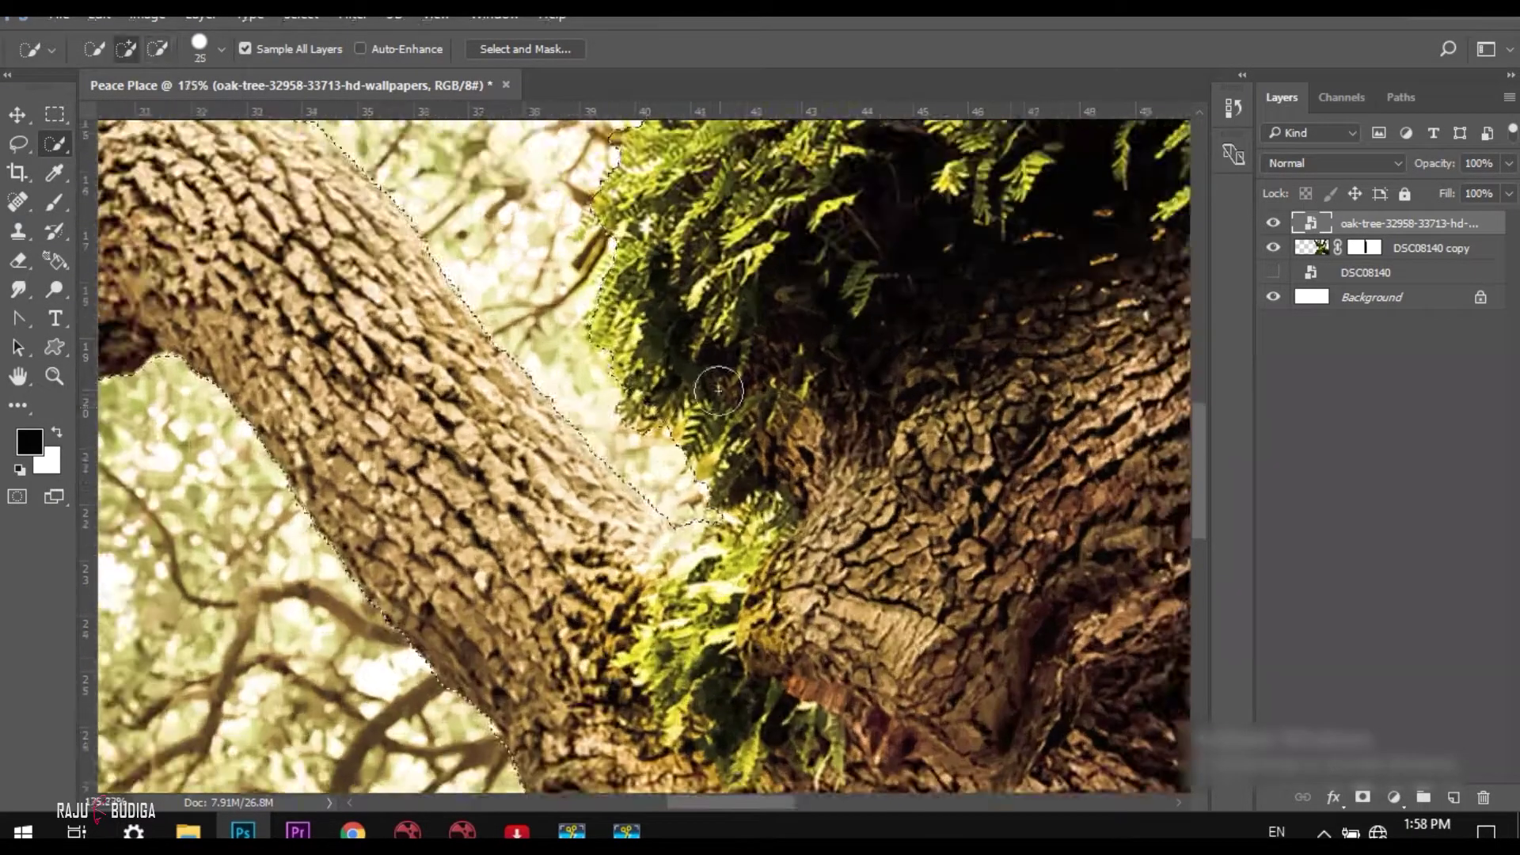
scroll(753, 396, down, 1)
scroll(704, 285, down, 2)
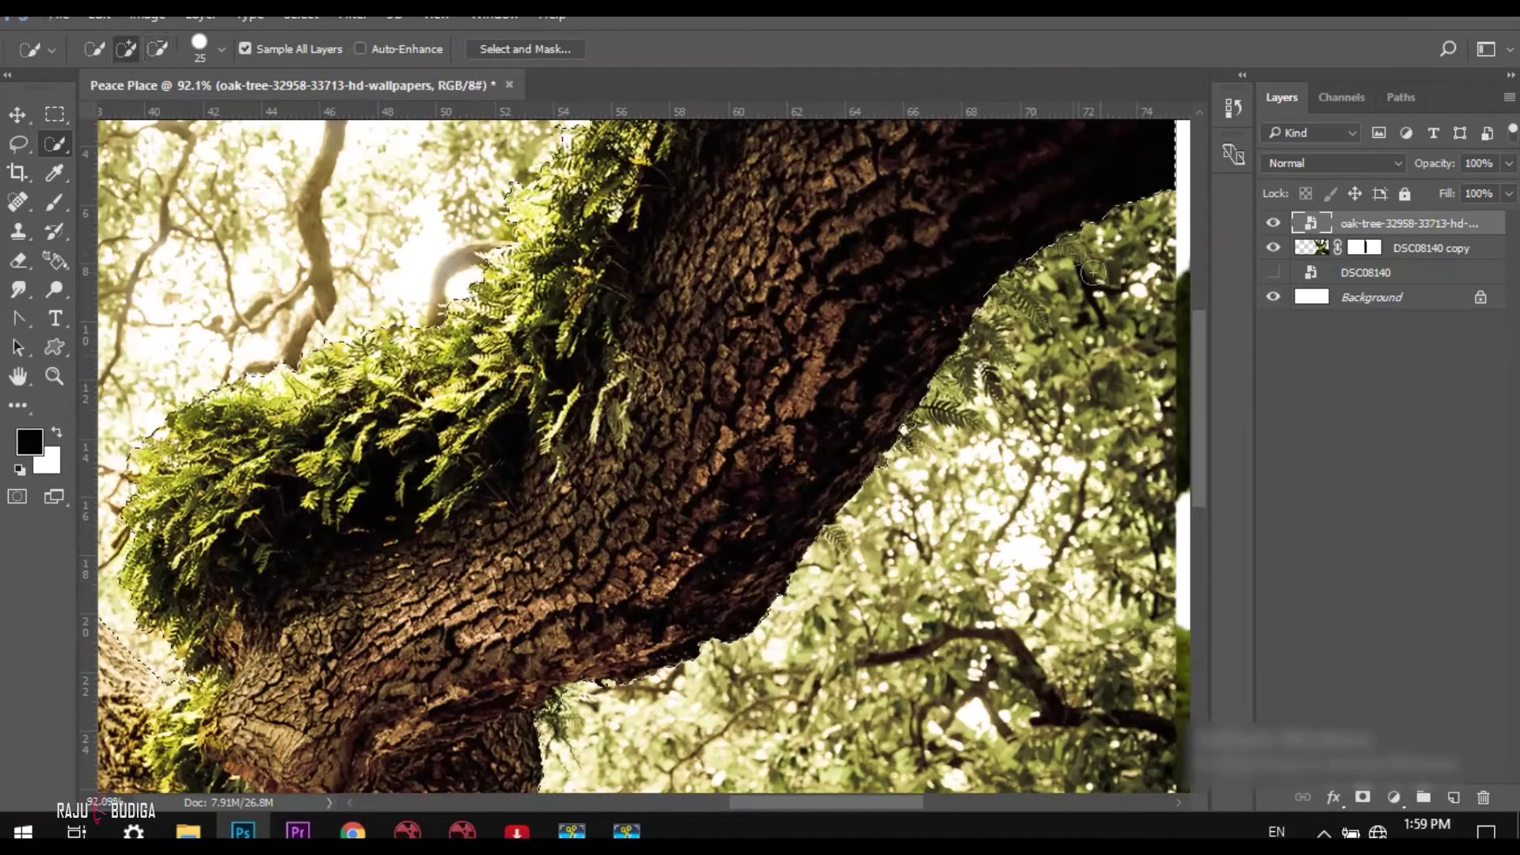
scroll(990, 336, down, 2)
key(alt+ctrl+r)
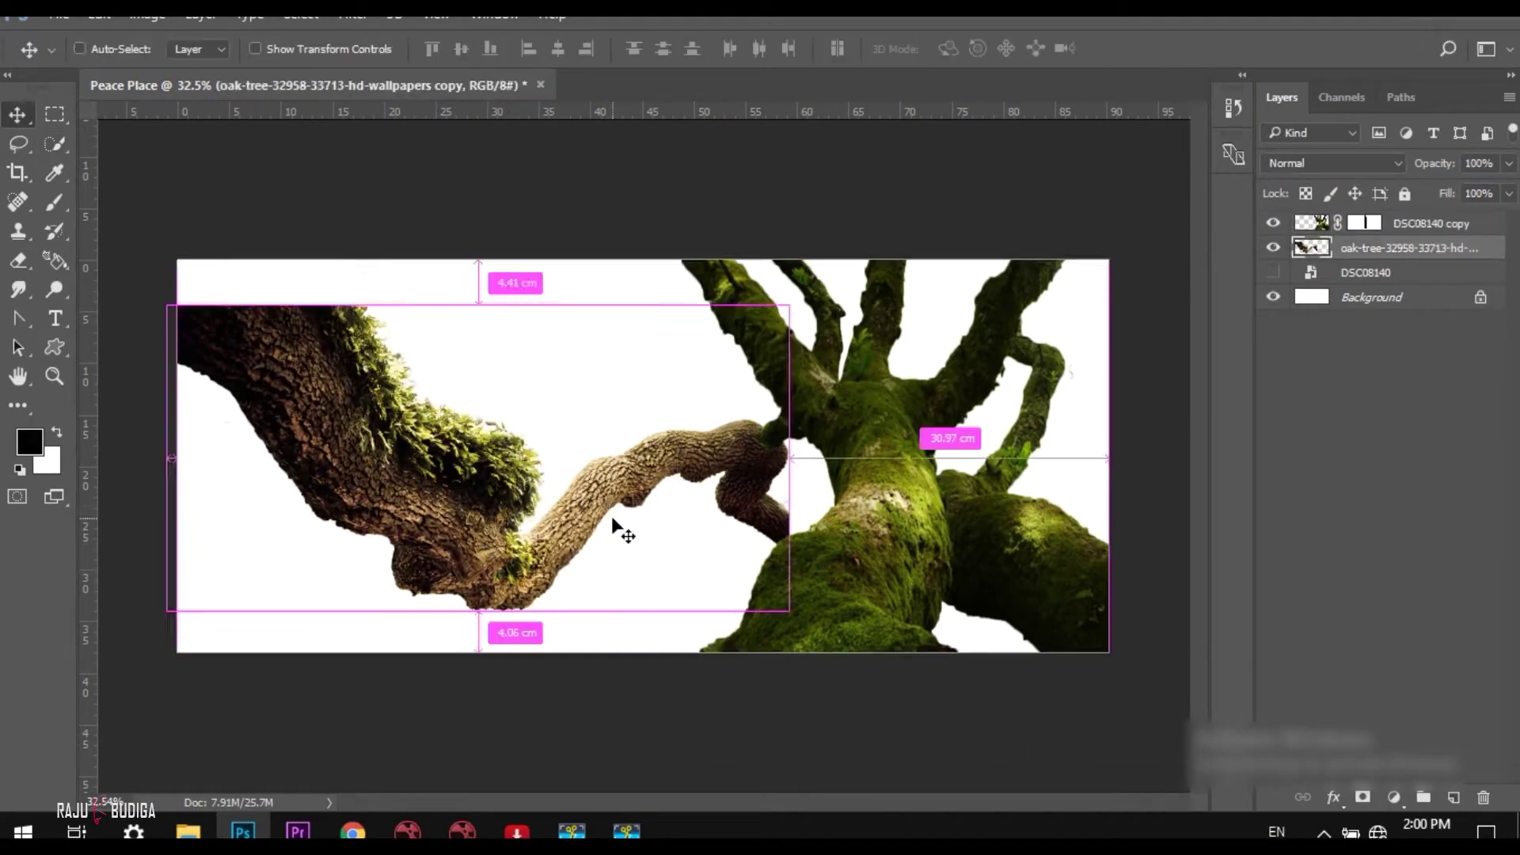
Step: Move the oak branch cutout to the canvas's lower left
drag(620, 600, 695, 640)
scroll(634, 554, down, 1)
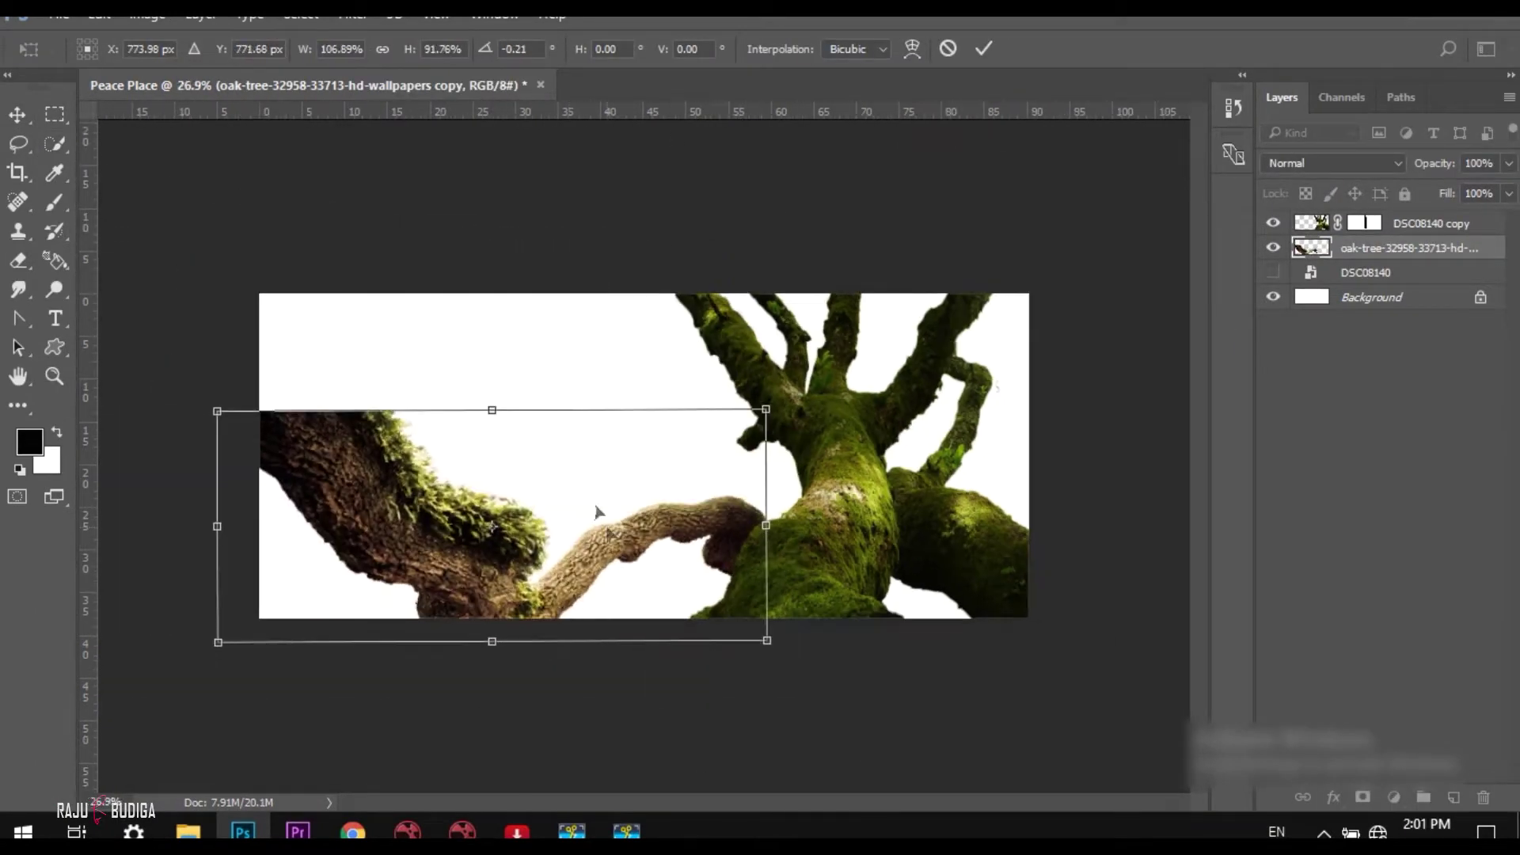
drag(695, 640, 535, 519)
key(Return)
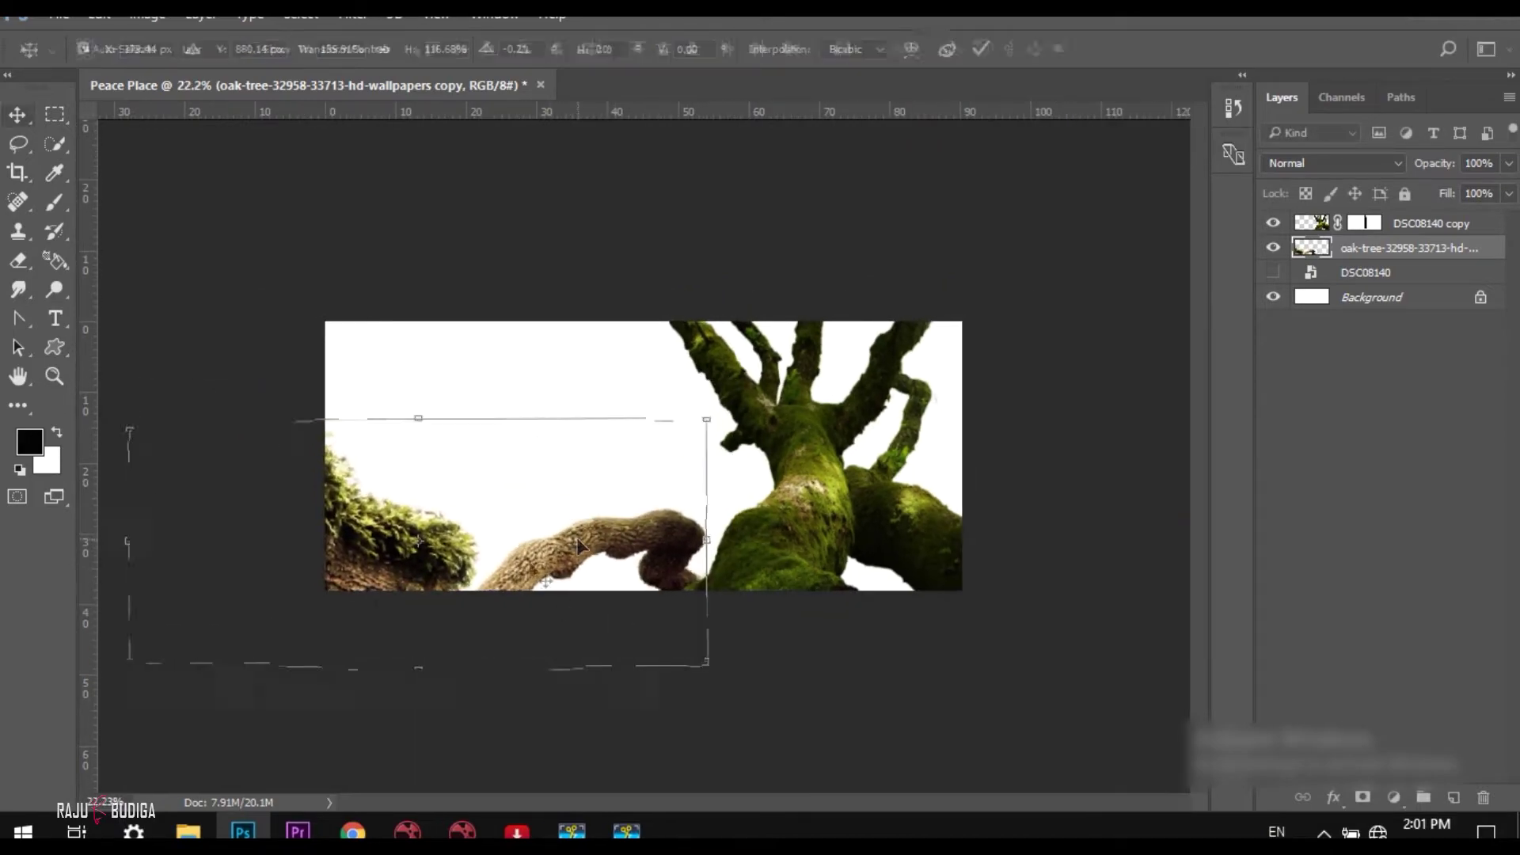
scroll(304, 539, up, 5)
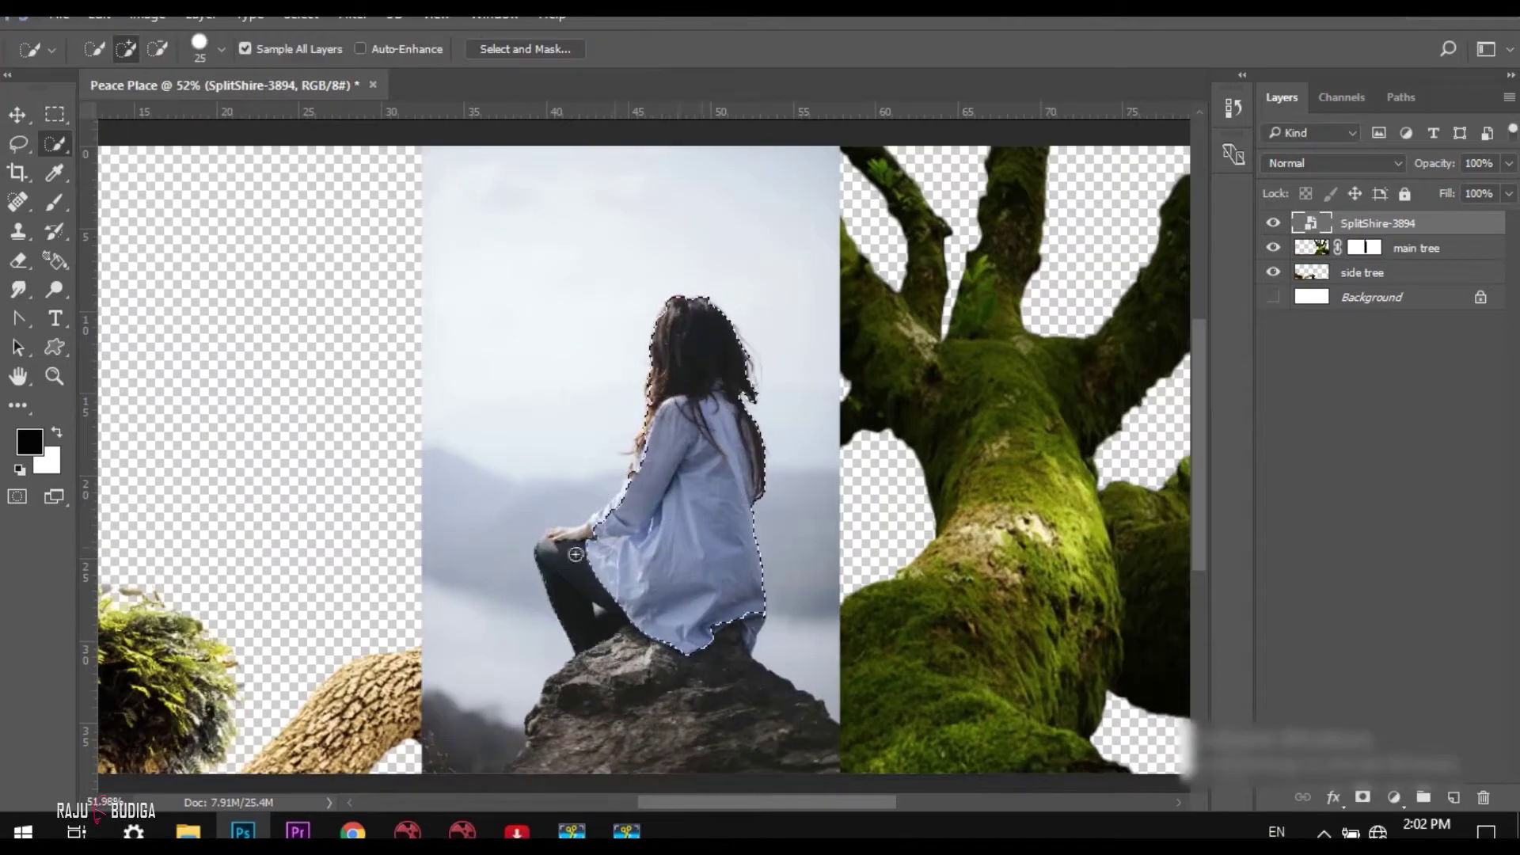
Step: Select the seated girl and lasso out the background gap beside her knee
scroll(605, 571, up, 3)
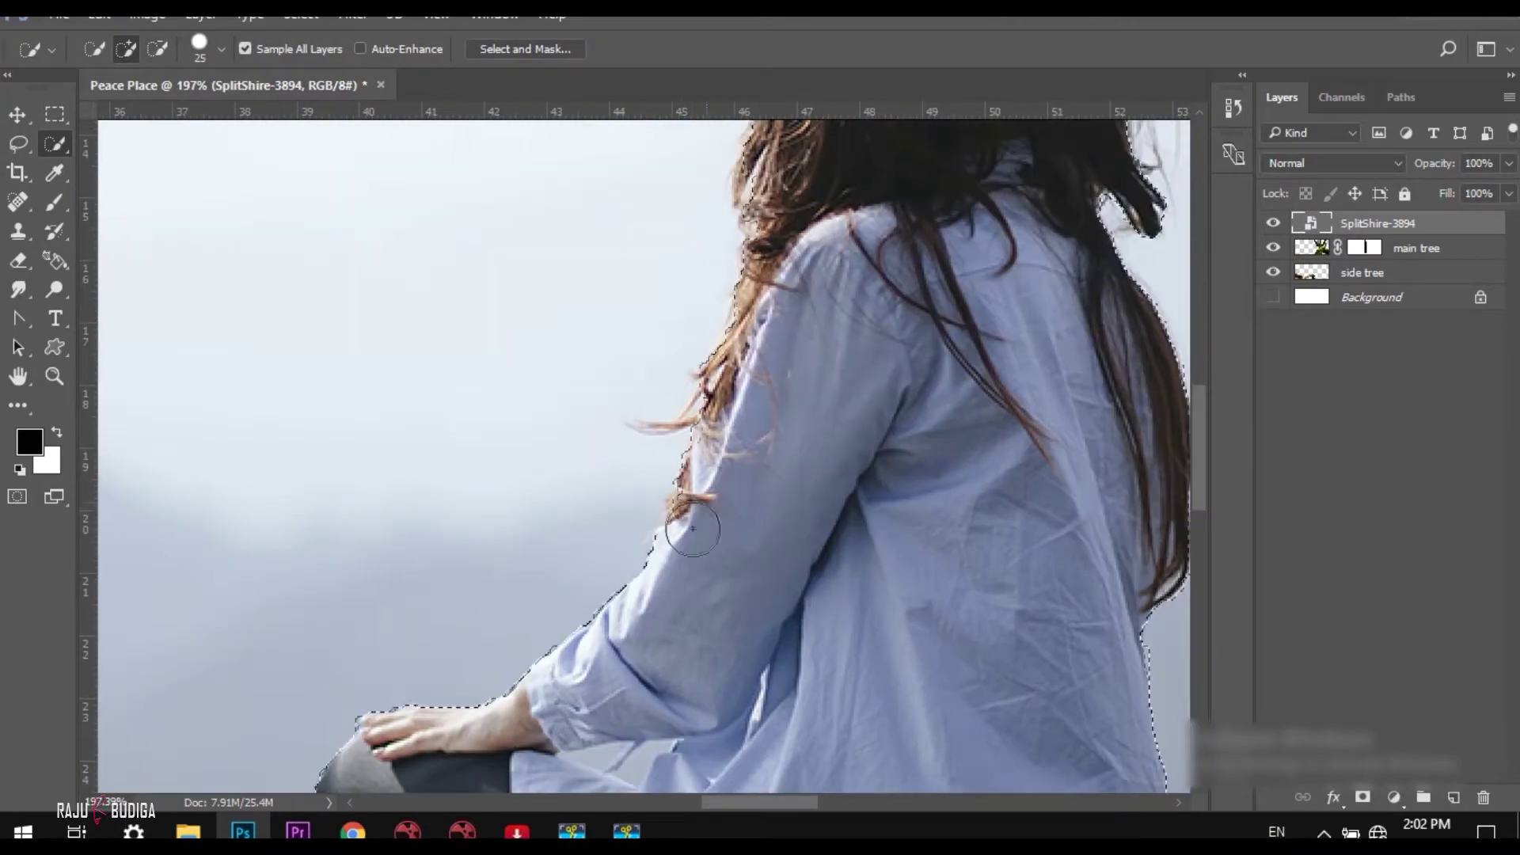
scroll(729, 391, up, 10)
scroll(821, 175, right, 5)
scroll(747, 339, down, 10)
scroll(505, 674, up, 2)
scroll(618, 377, up, 3)
key(l)
drag(653, 434, 701, 400)
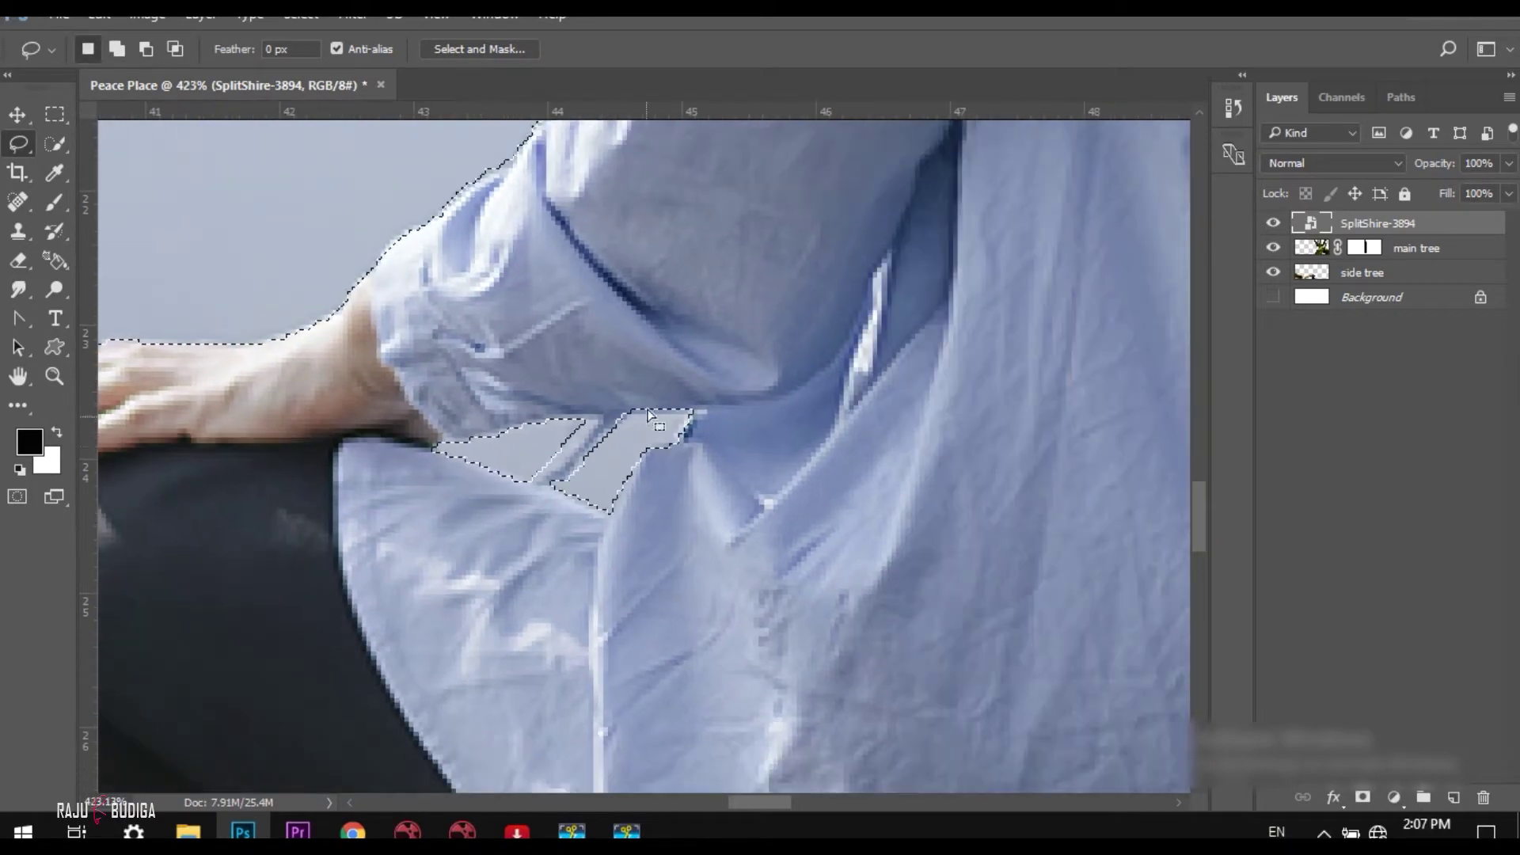
Step: Shrink the brush to refine the girl's hair edges
scroll(1096, 655, down, 2)
key(bracketleft)
key(bracketleft)
key(bracketleft)
scroll(1030, 475, down, 5)
scroll(713, 475, down, 3)
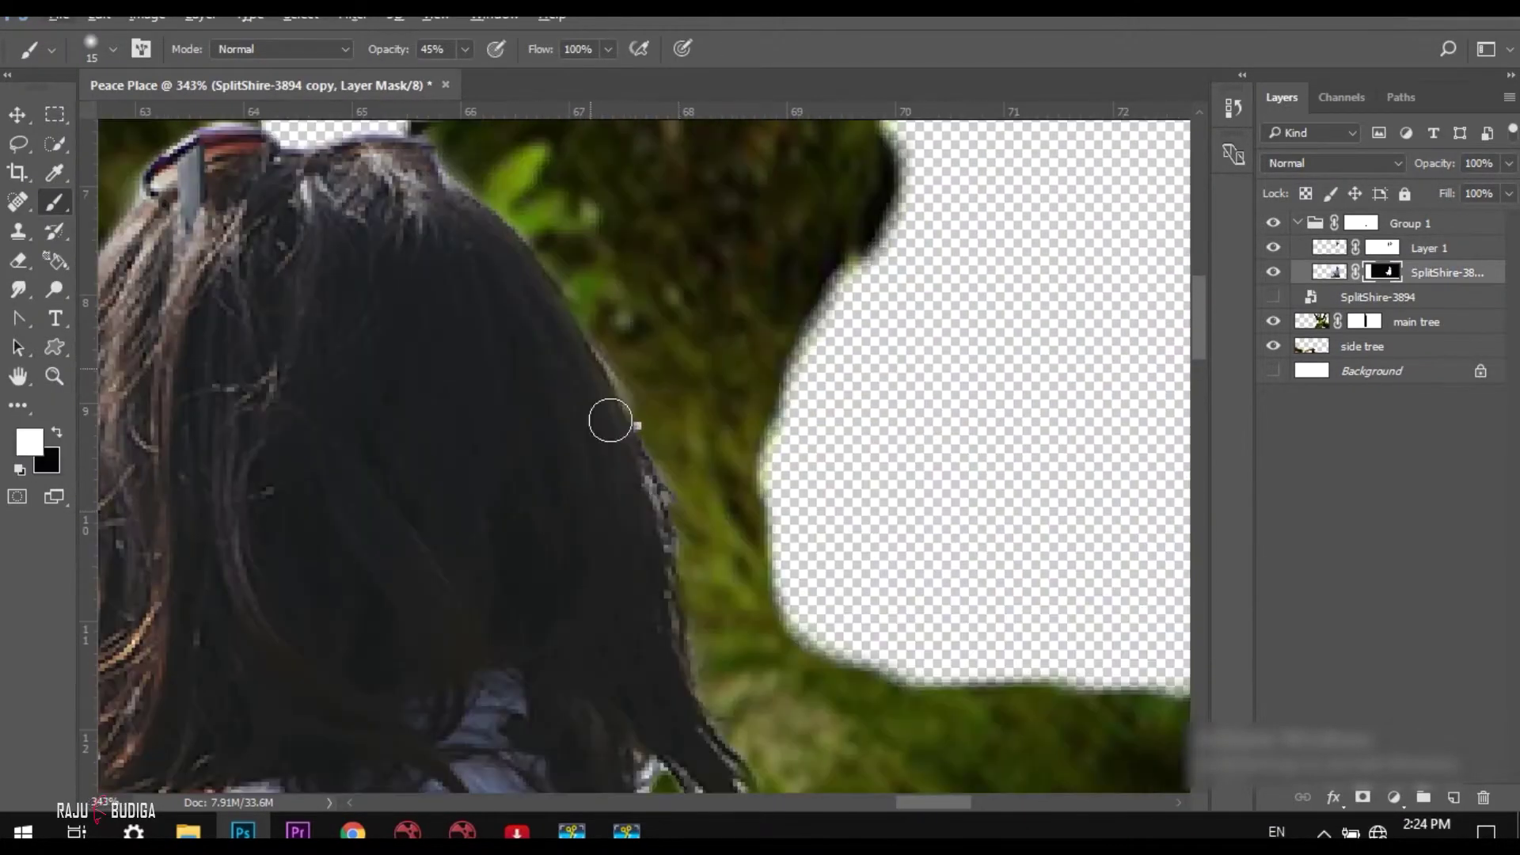
Step: Brush the girl's hair mask edges, then fit the whole image on screen
scroll(598, 565, down, 3)
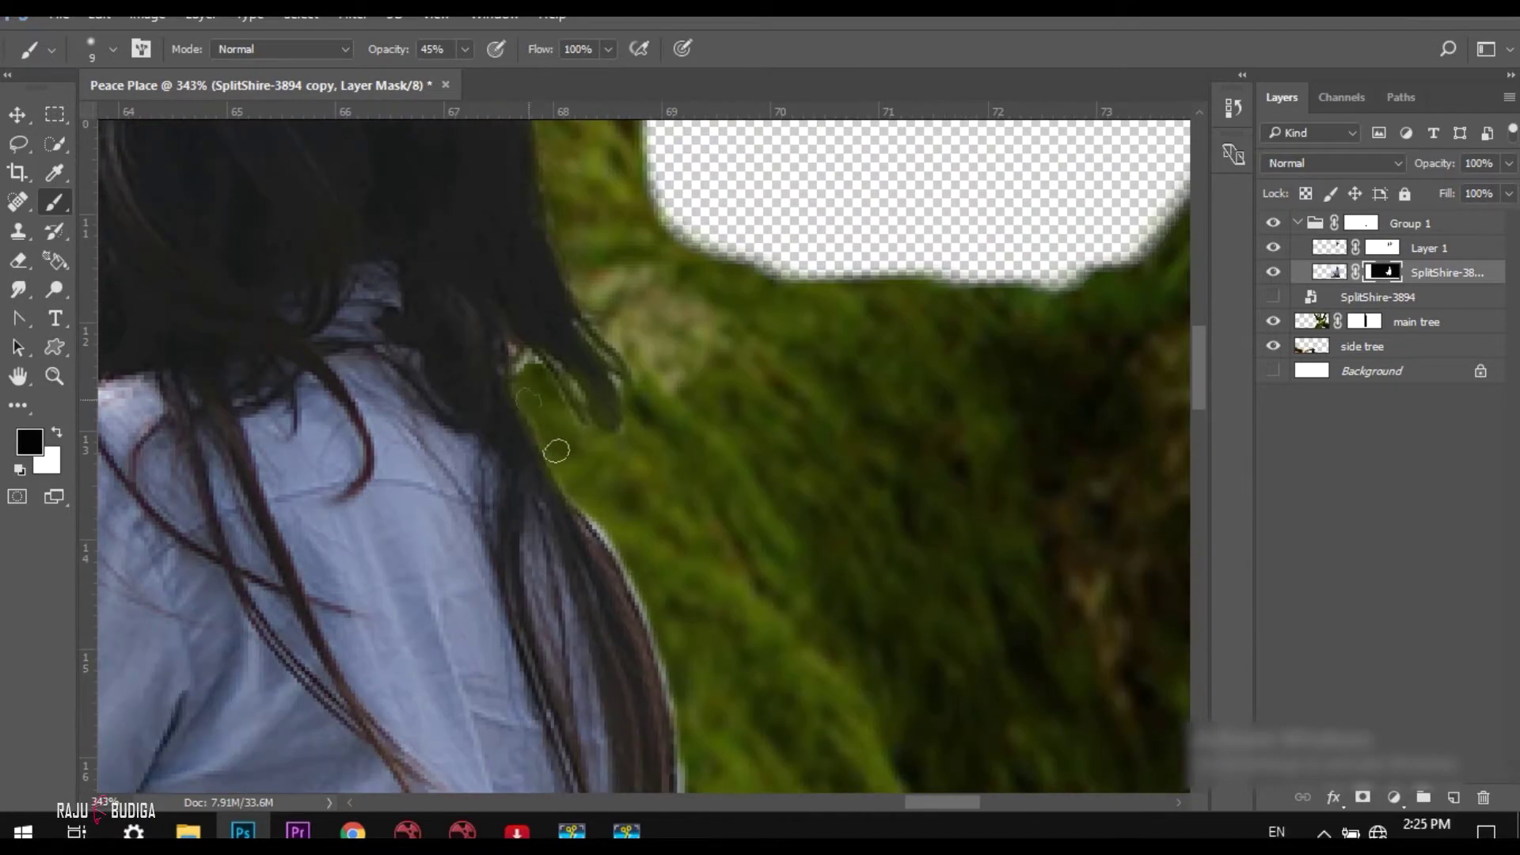
scroll(556, 385, down, 3)
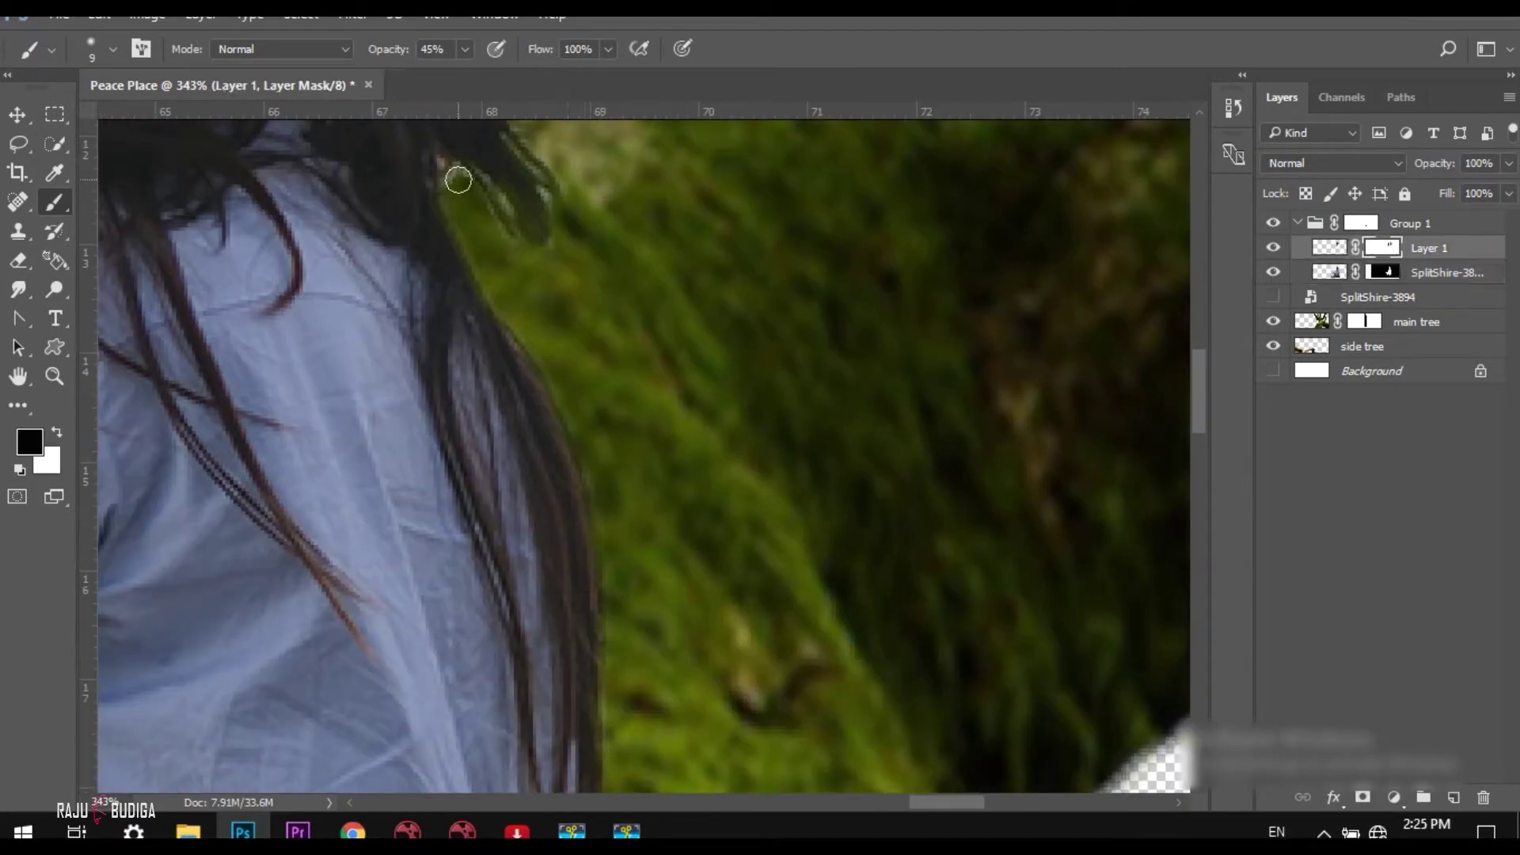
scroll(458, 181, up, 10)
scroll(561, 525, left, 3)
scroll(773, 391, down, 1)
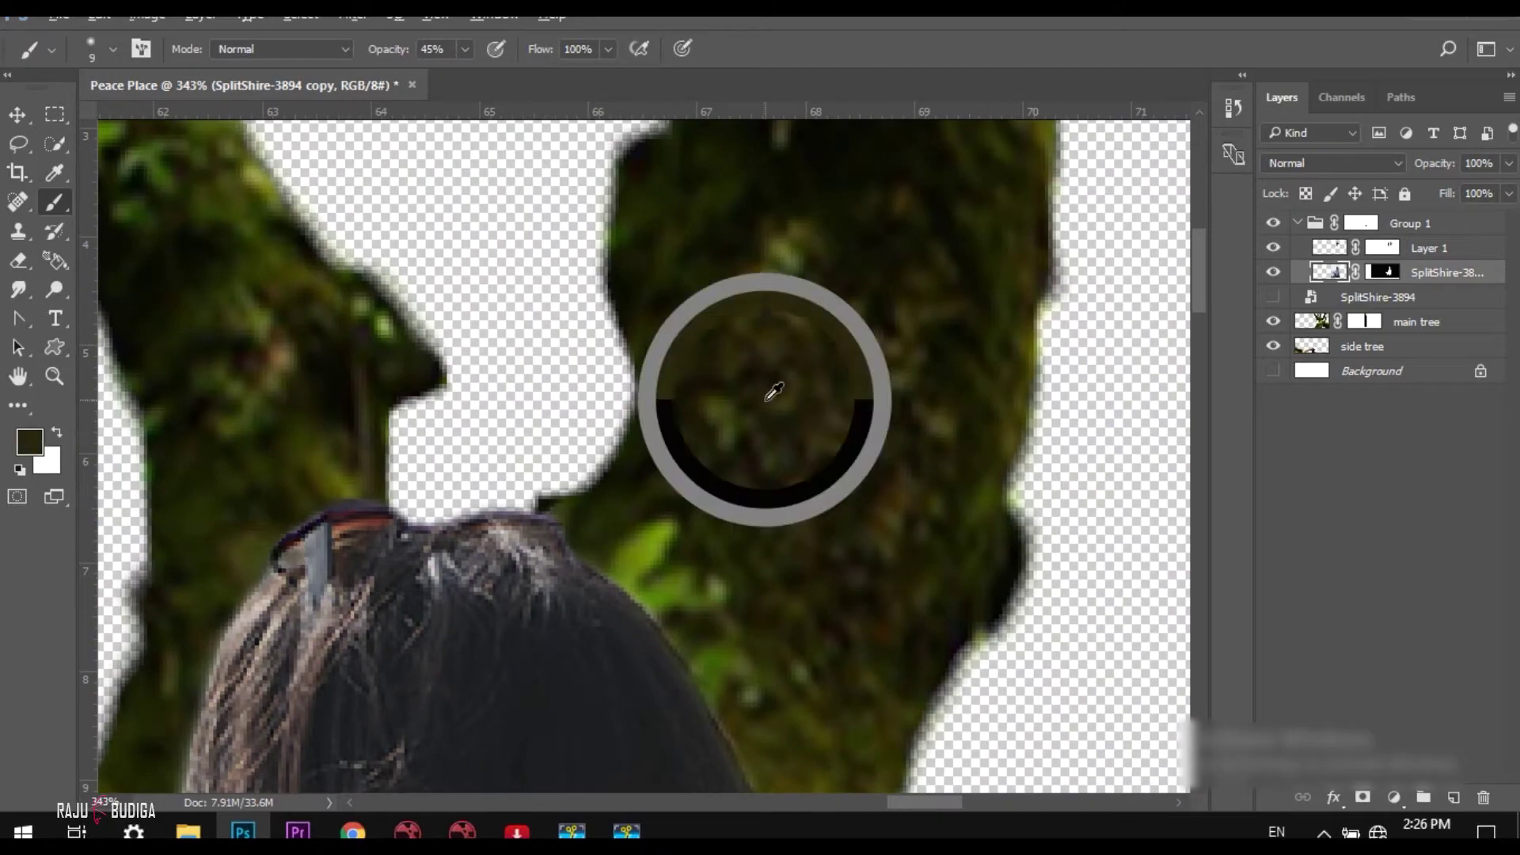
scroll(774, 391, down, 5)
scroll(543, 305, down, 5)
key(ctrl+0)
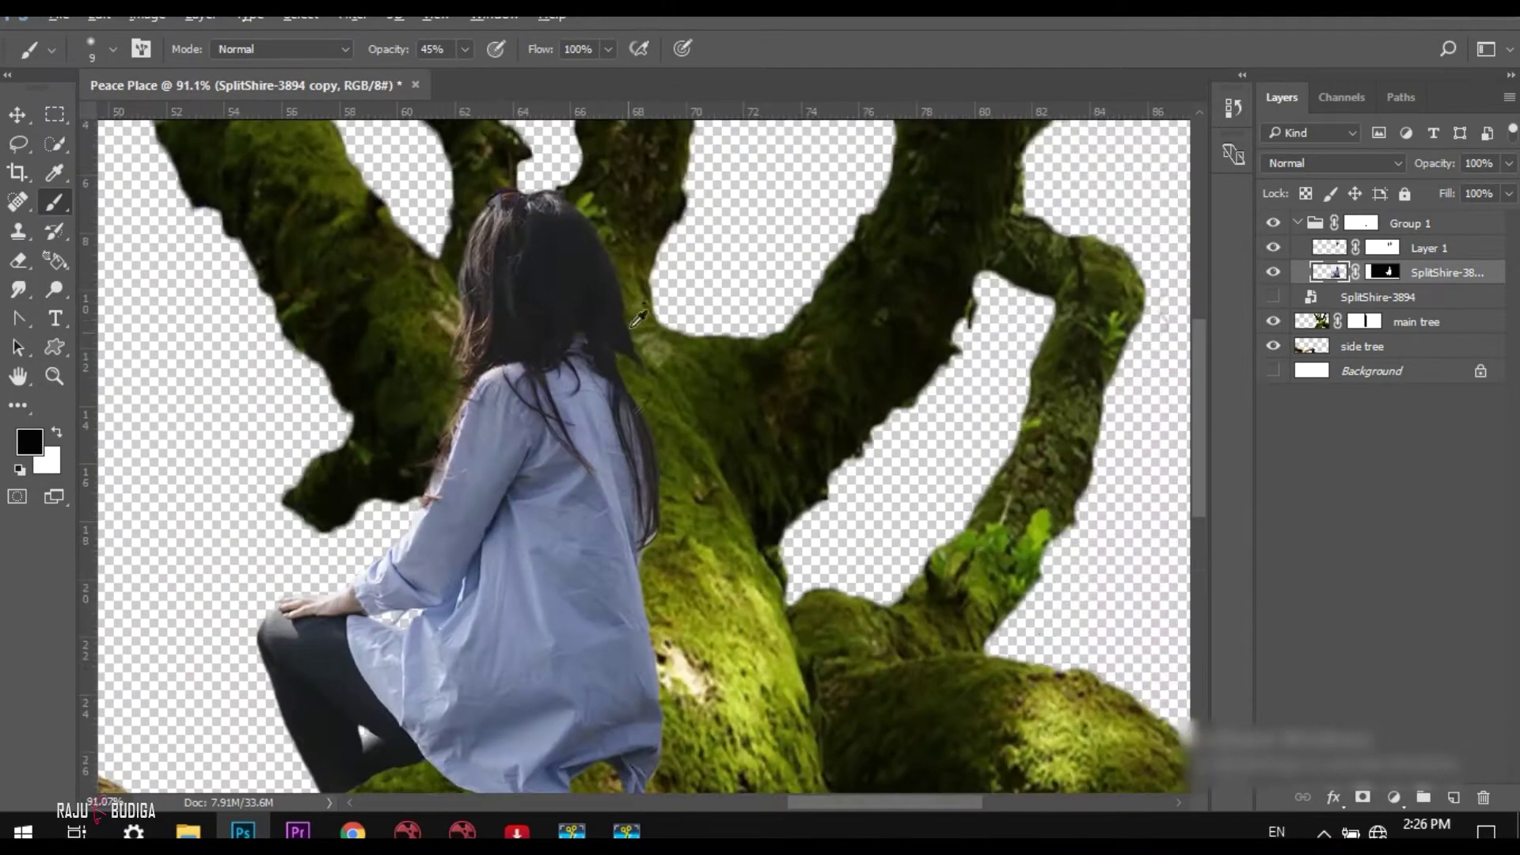
scroll(594, 431, up, 10)
Step: Merge the girl layers into Layer 1
key(x)
key(ctrl+0)
key(v)
shift+click(1378, 248)
key(ctrl+e)
Step: Darken the girl with a clipped, inverted-mask Exposure layer and add a masked black Color Fill
drag(1154, 339, 1035, 354)
key(b)
key(ctrl+i)
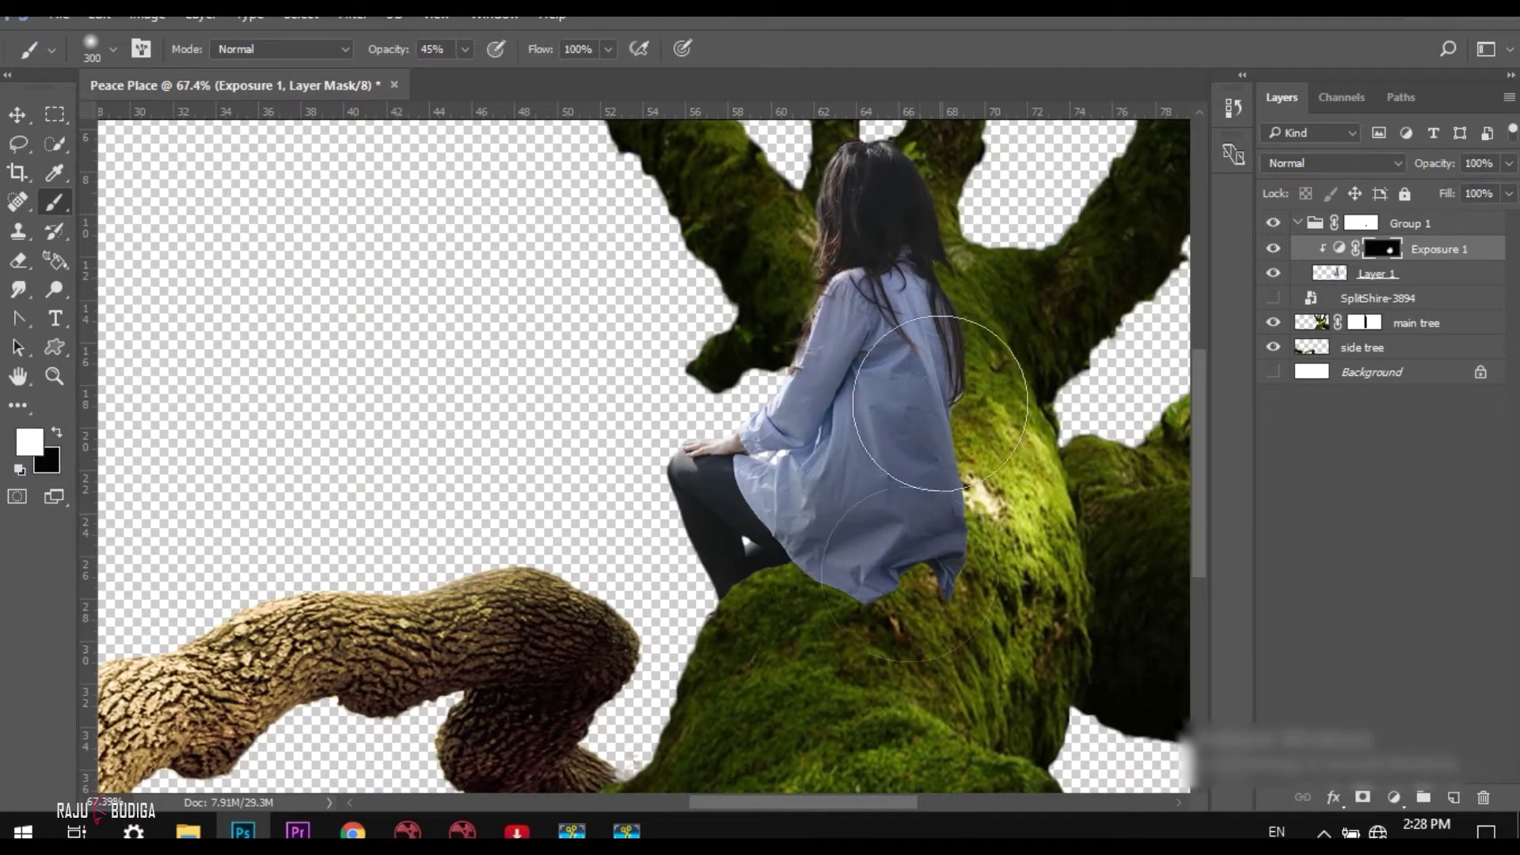
scroll(909, 524, down, 2)
key(x)
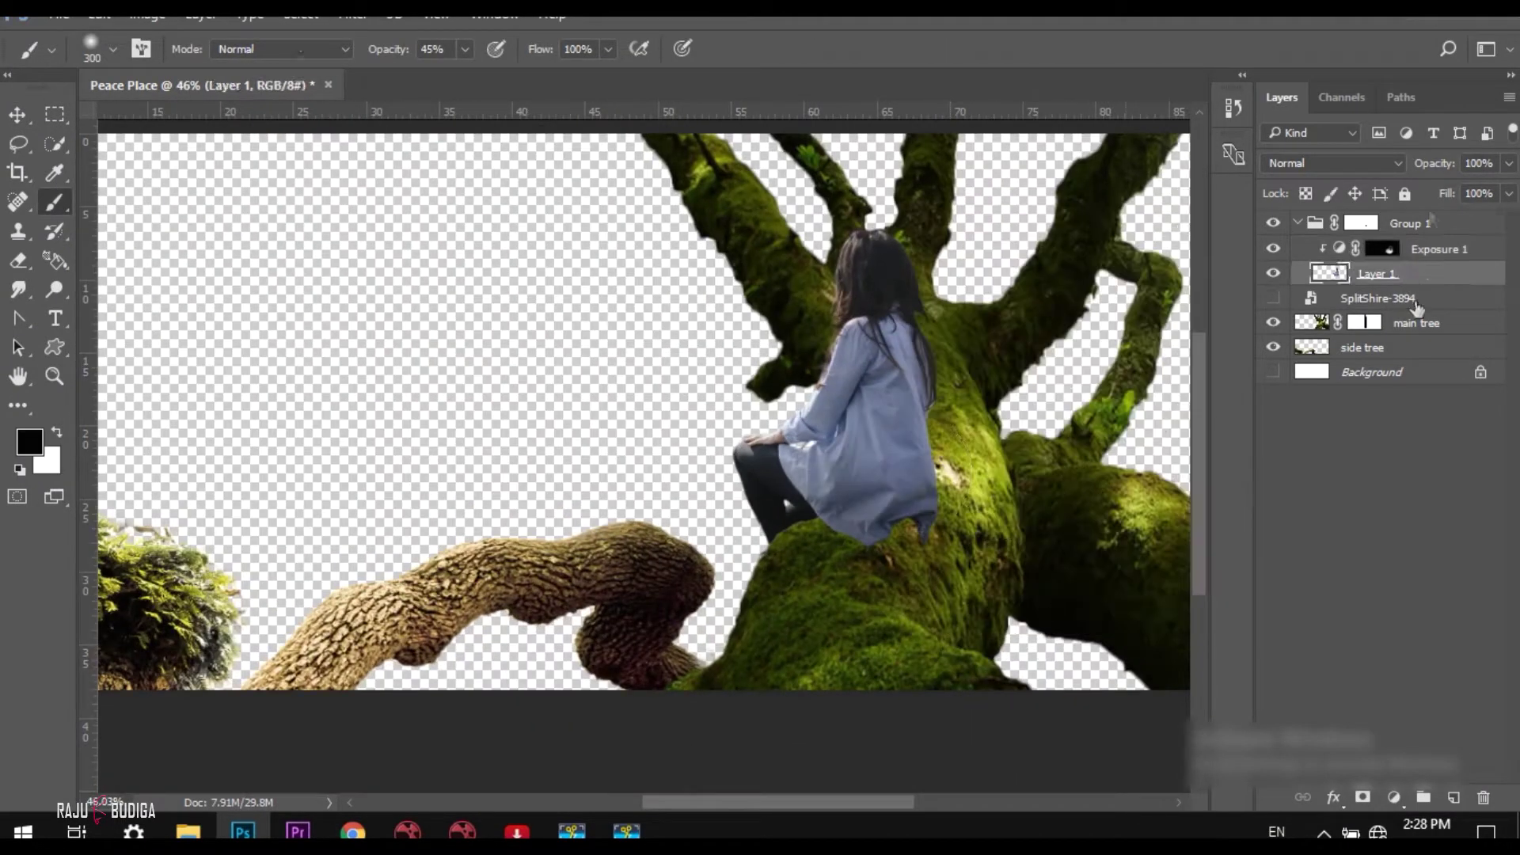
key(ctrl+i)
key(x)
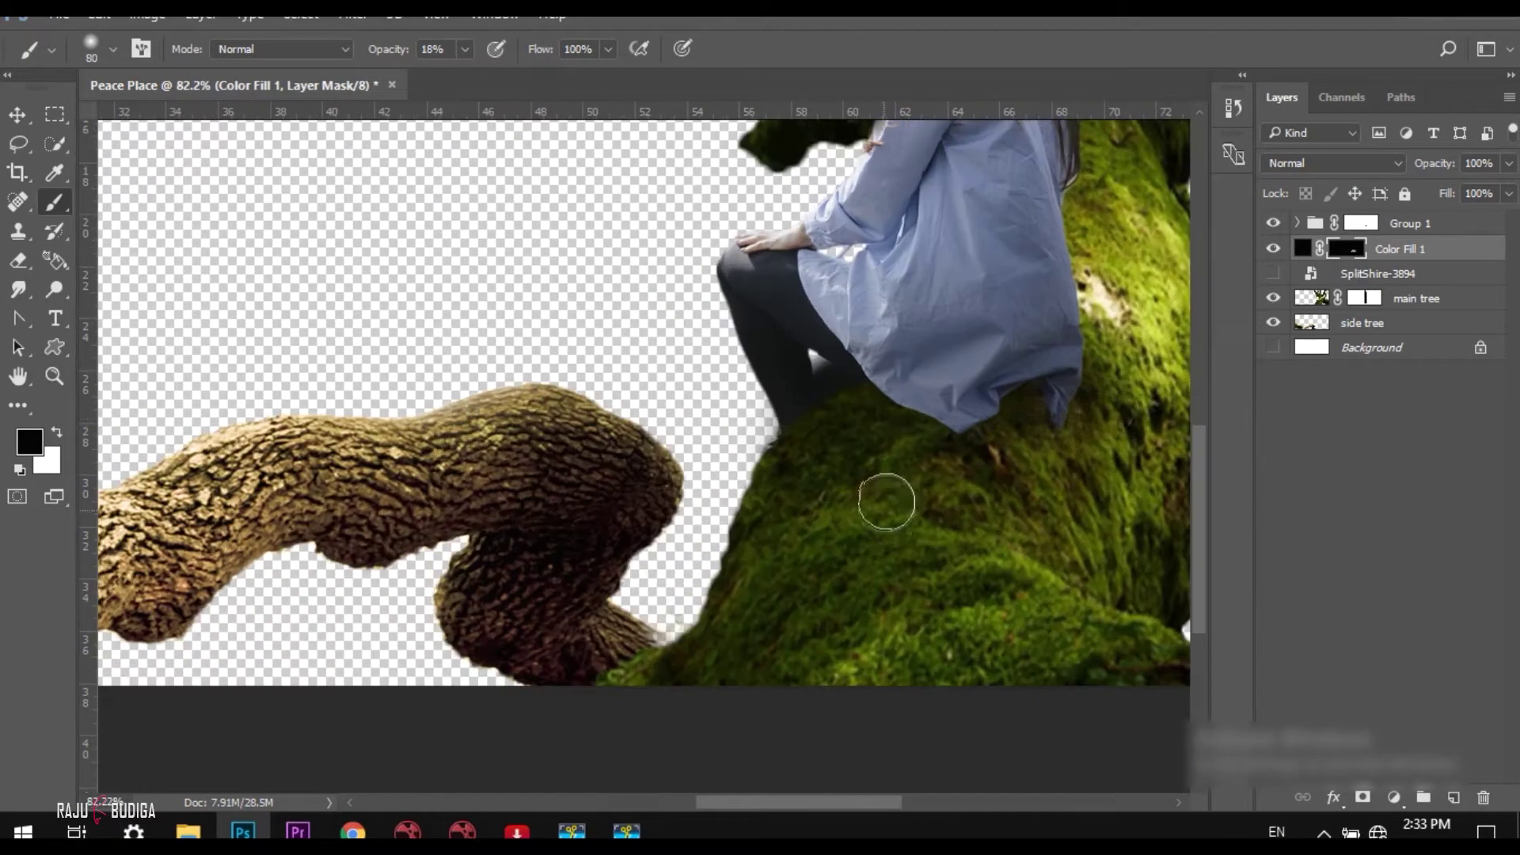
Step: Paint soft white shading on the Color Fill 1 mask under the girl, then view the branch above
key(x)
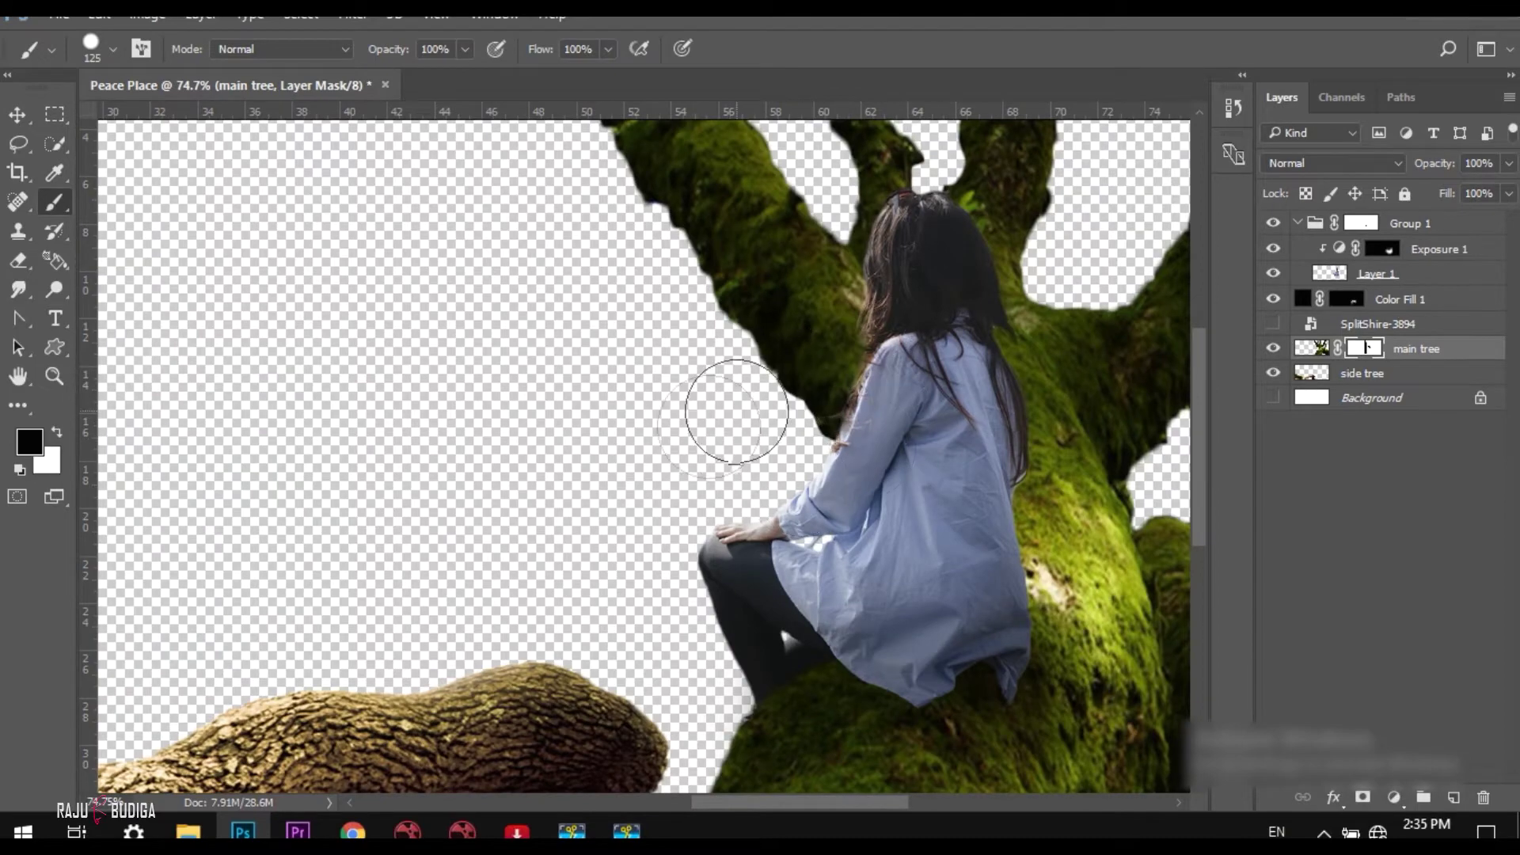
drag(735, 412, 824, 369)
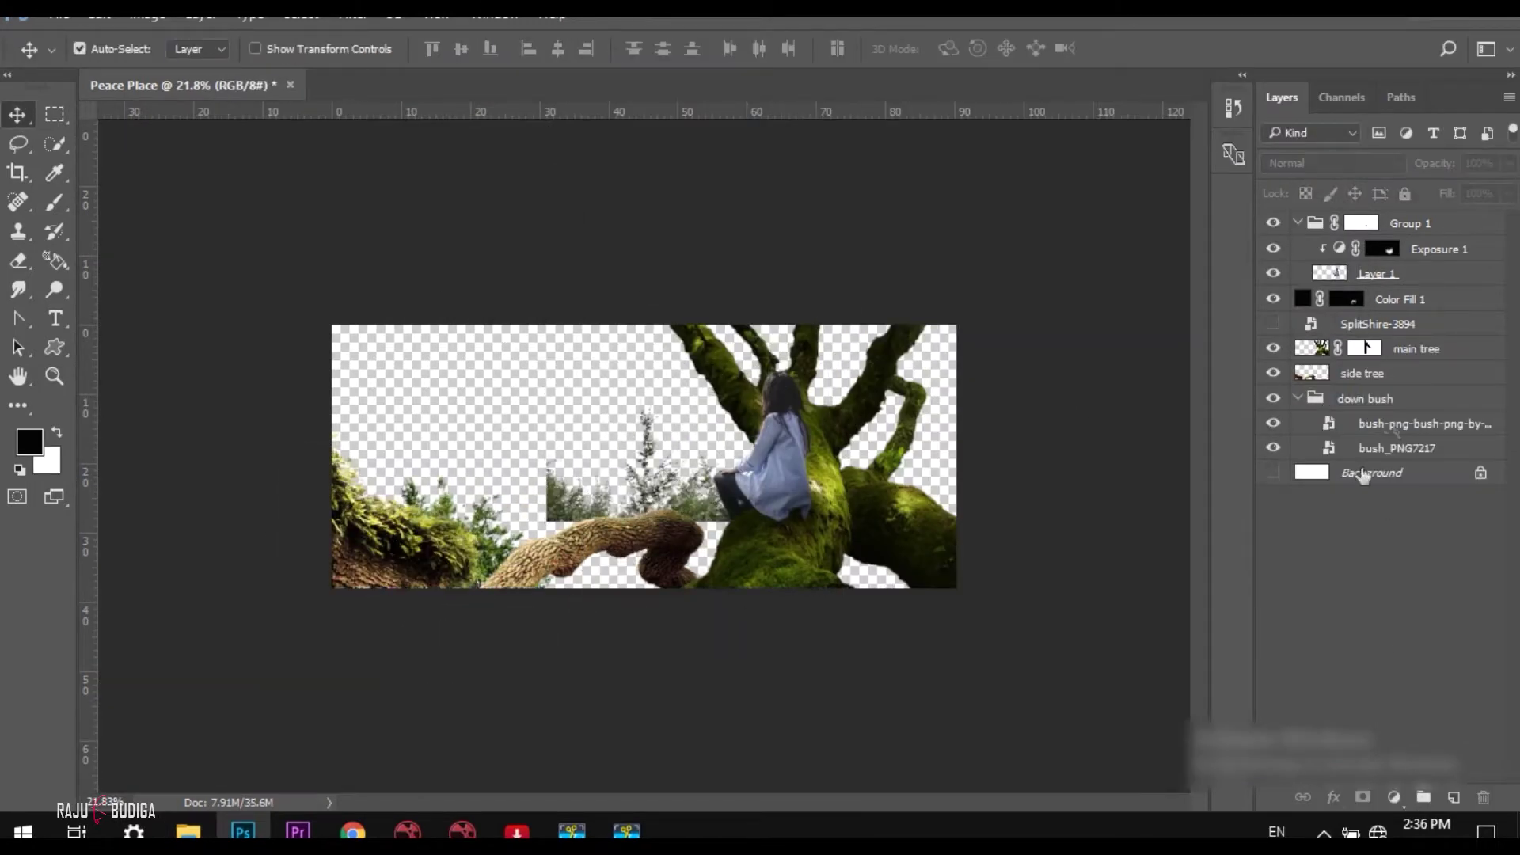
Step: Line the bottom with three duplicated bush copies, flipping one vertically
key(ctrl+j)
key(ctrl+t)
drag(730, 699, 775, 600)
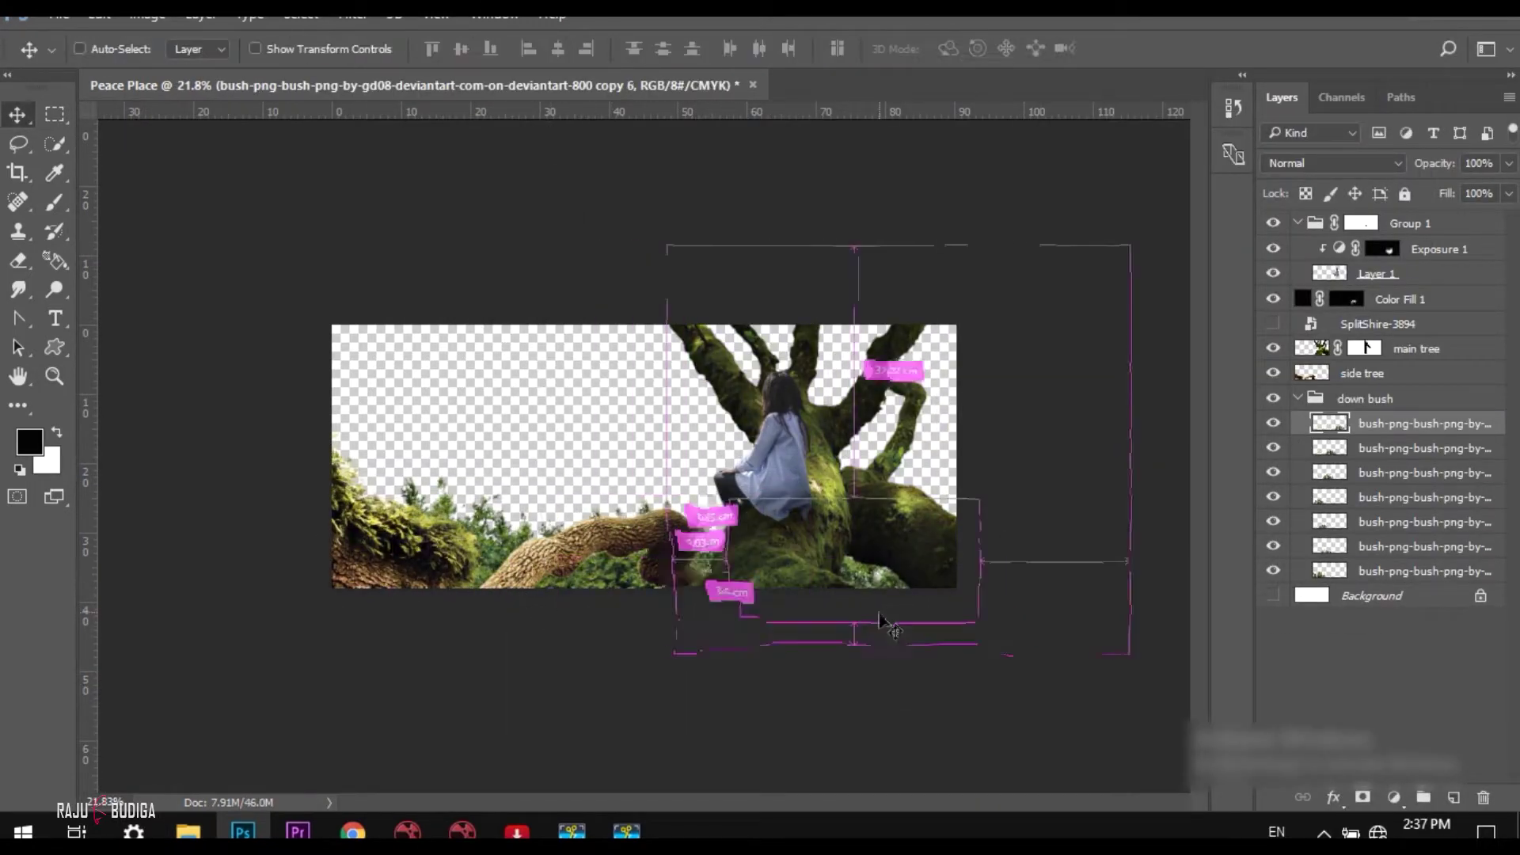
key(ctrl+j)
key(ctrl+t)
drag(884, 623, 832, 594)
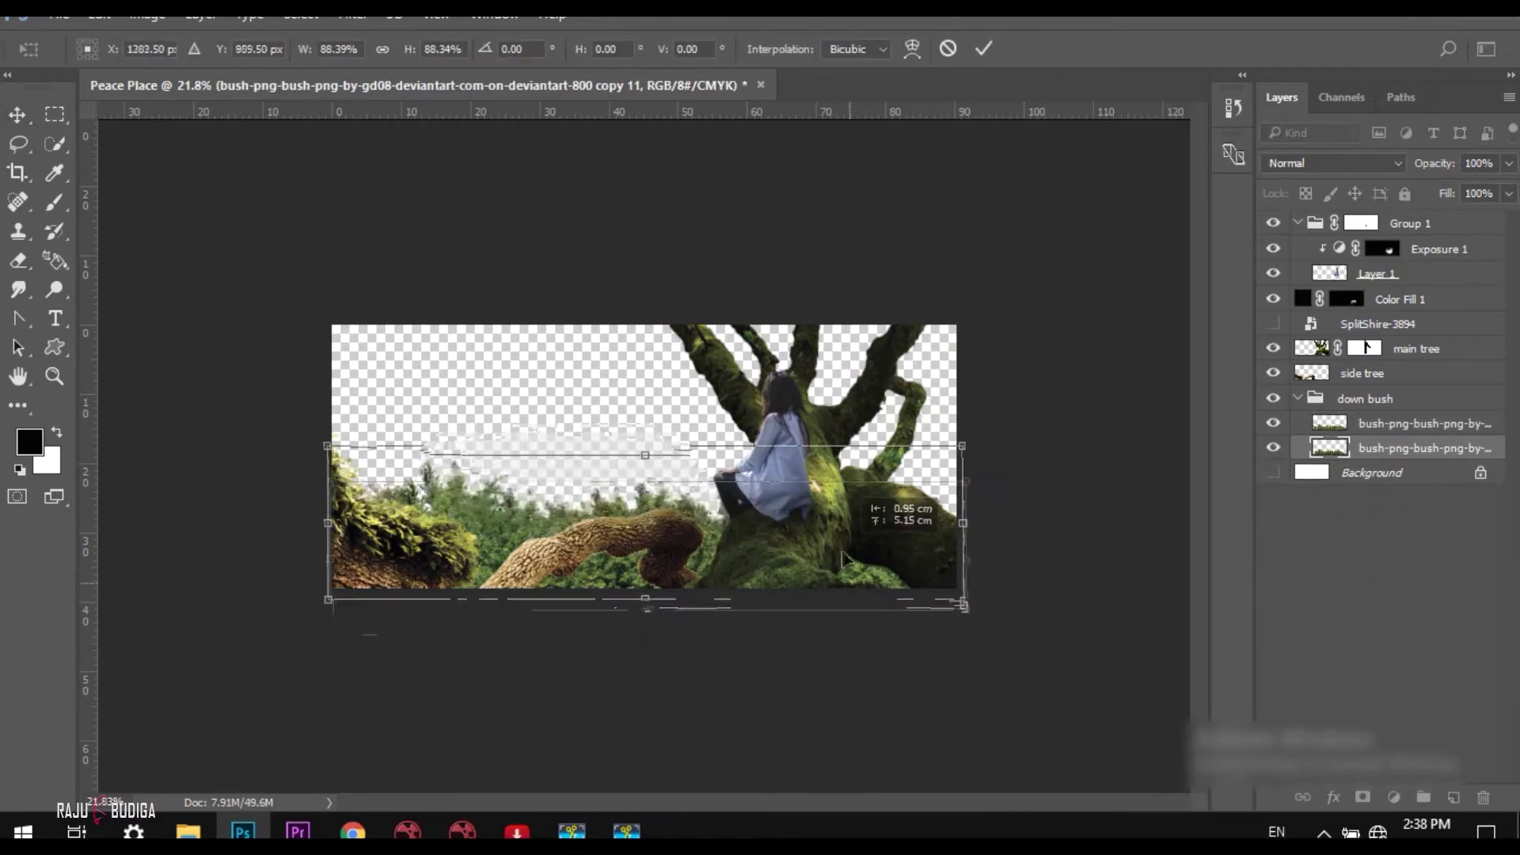
right_click(797, 178)
click(955, 511)
key(Return)
key(ctrl+j)
key(ctrl+t)
drag(792, 555, 614, 532)
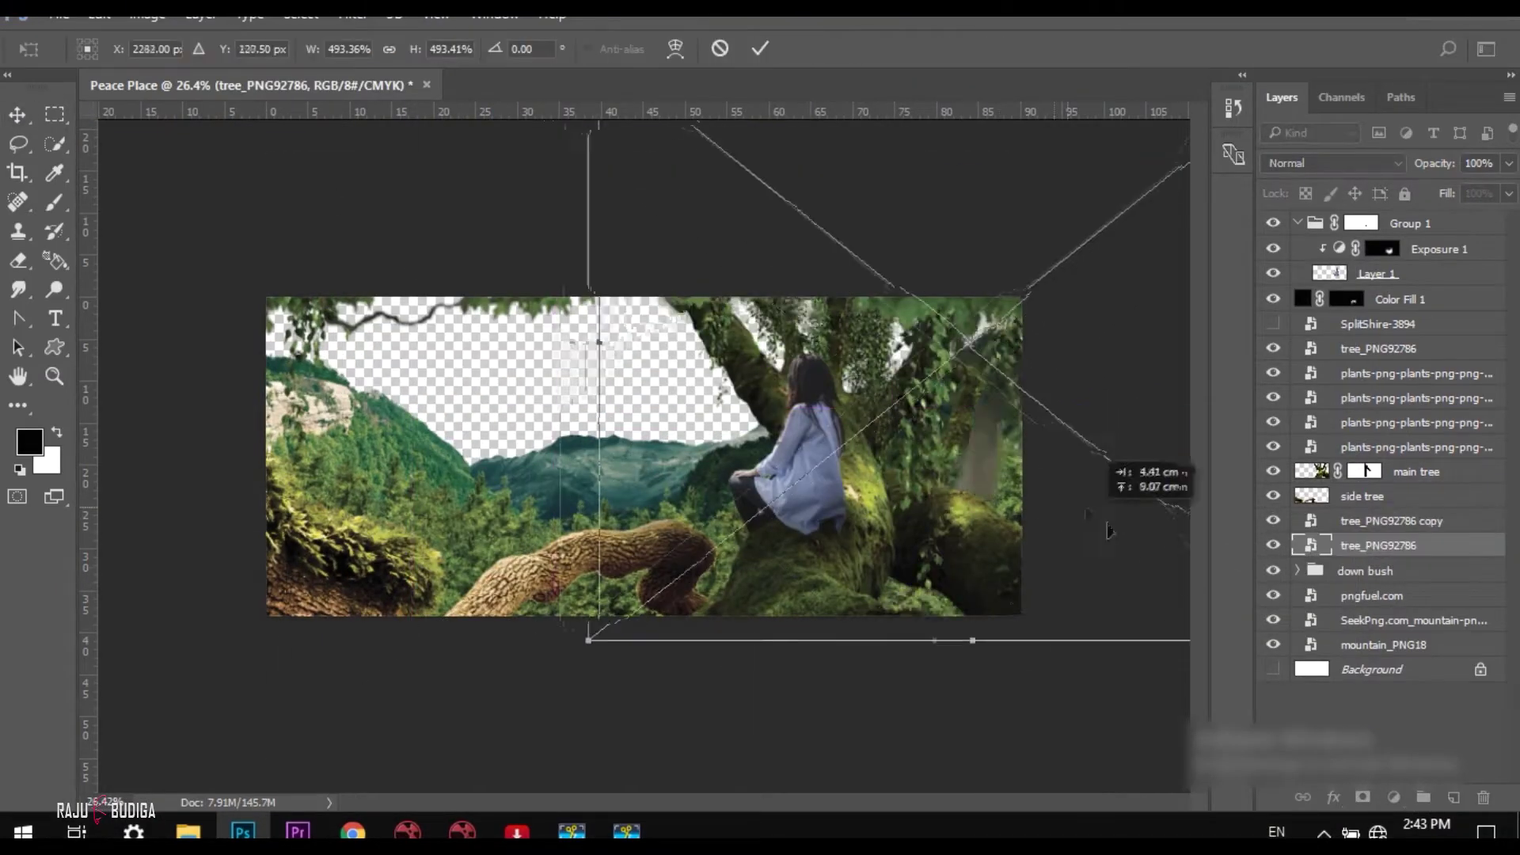
Step: Shrink and reposition the tree images along the top and left edges
drag(1157, 548, 978, 507)
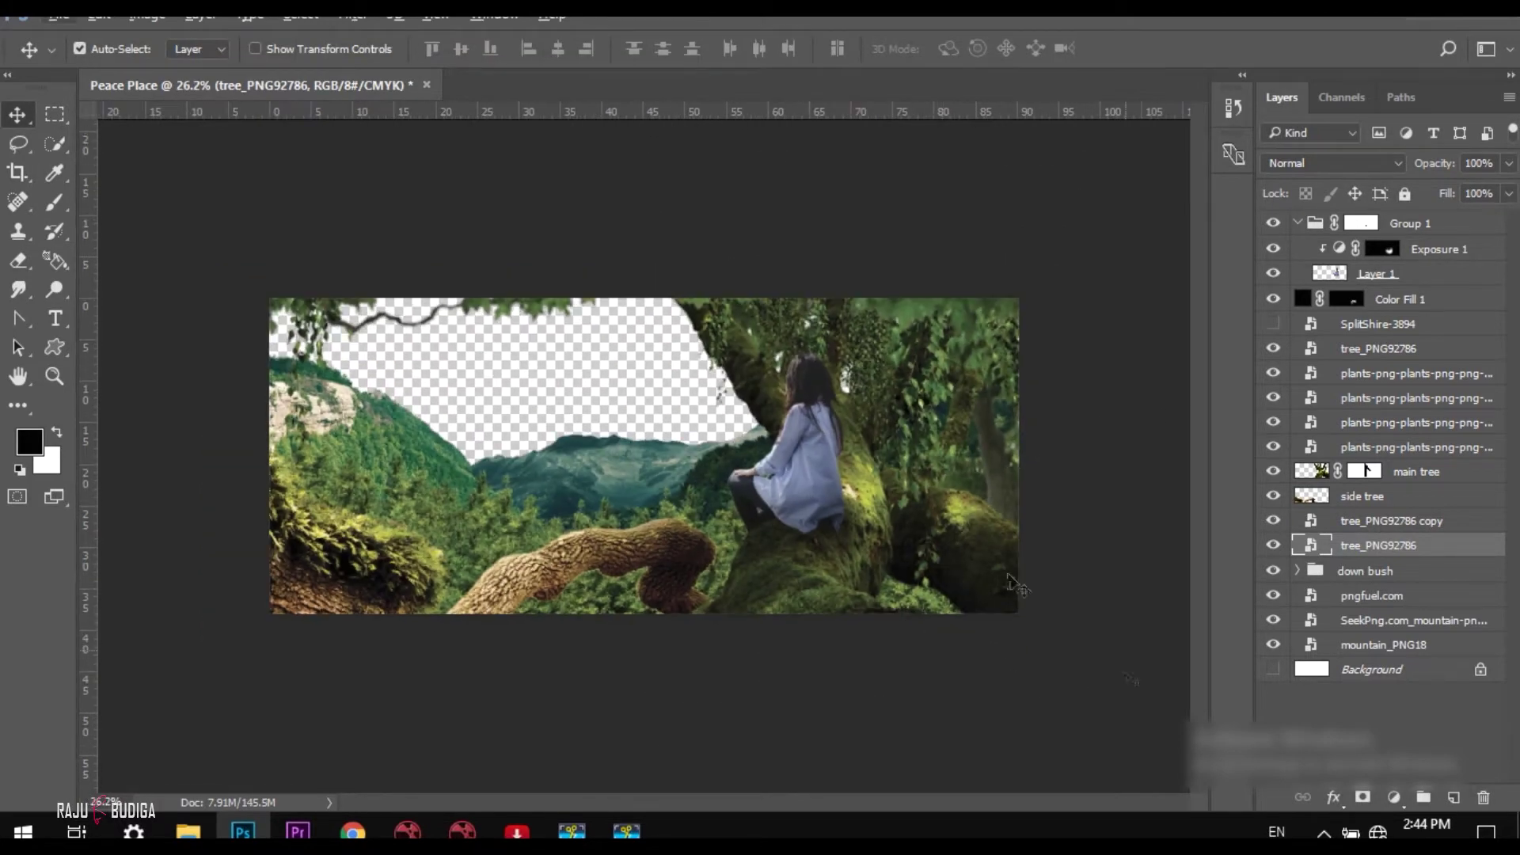
drag(497, 576, 492, 679)
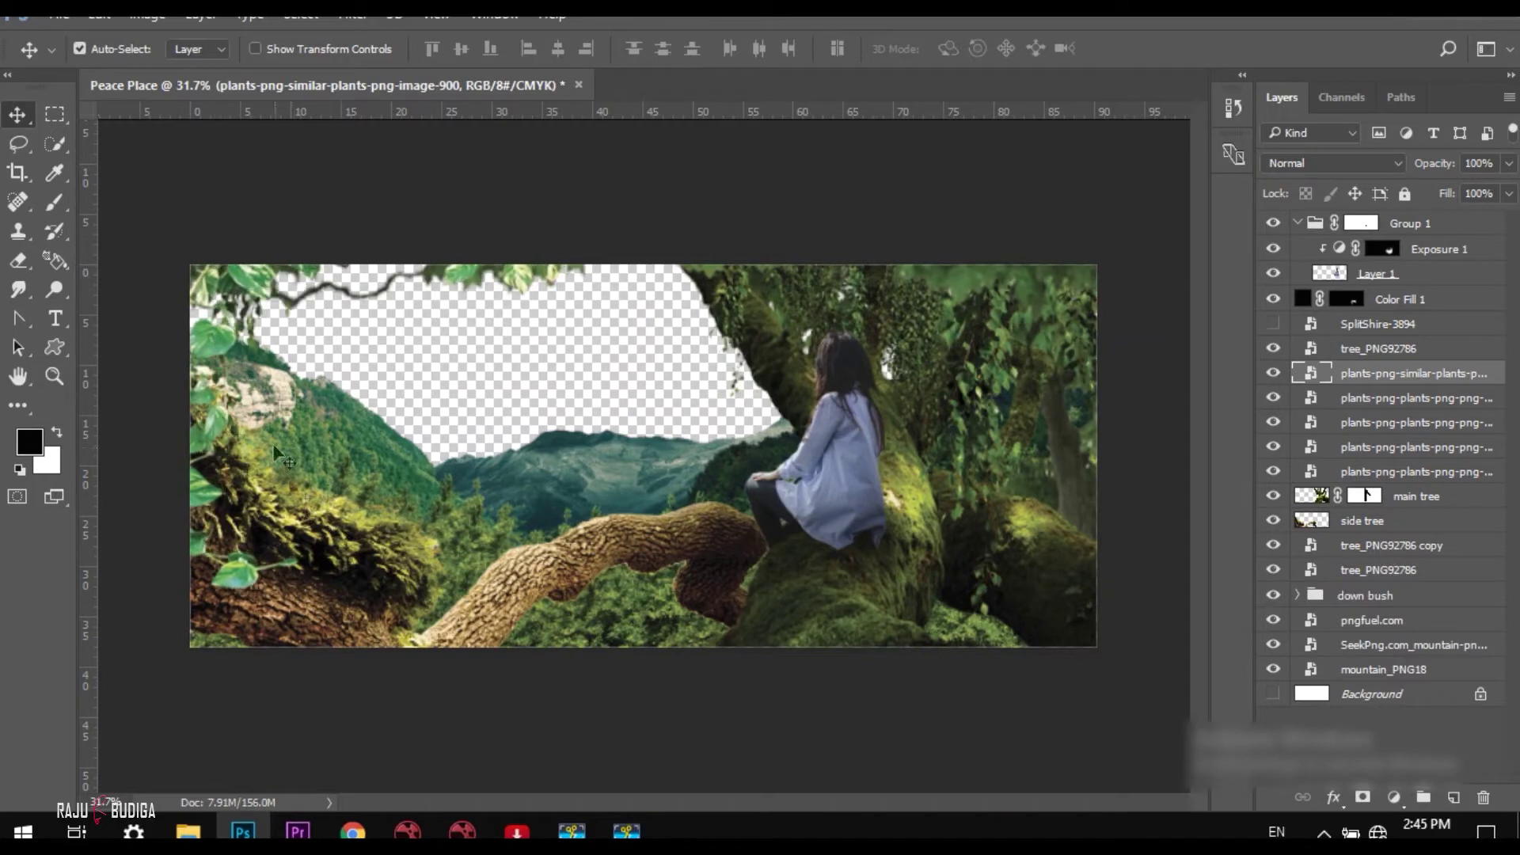
scroll(883, 559, down, 2)
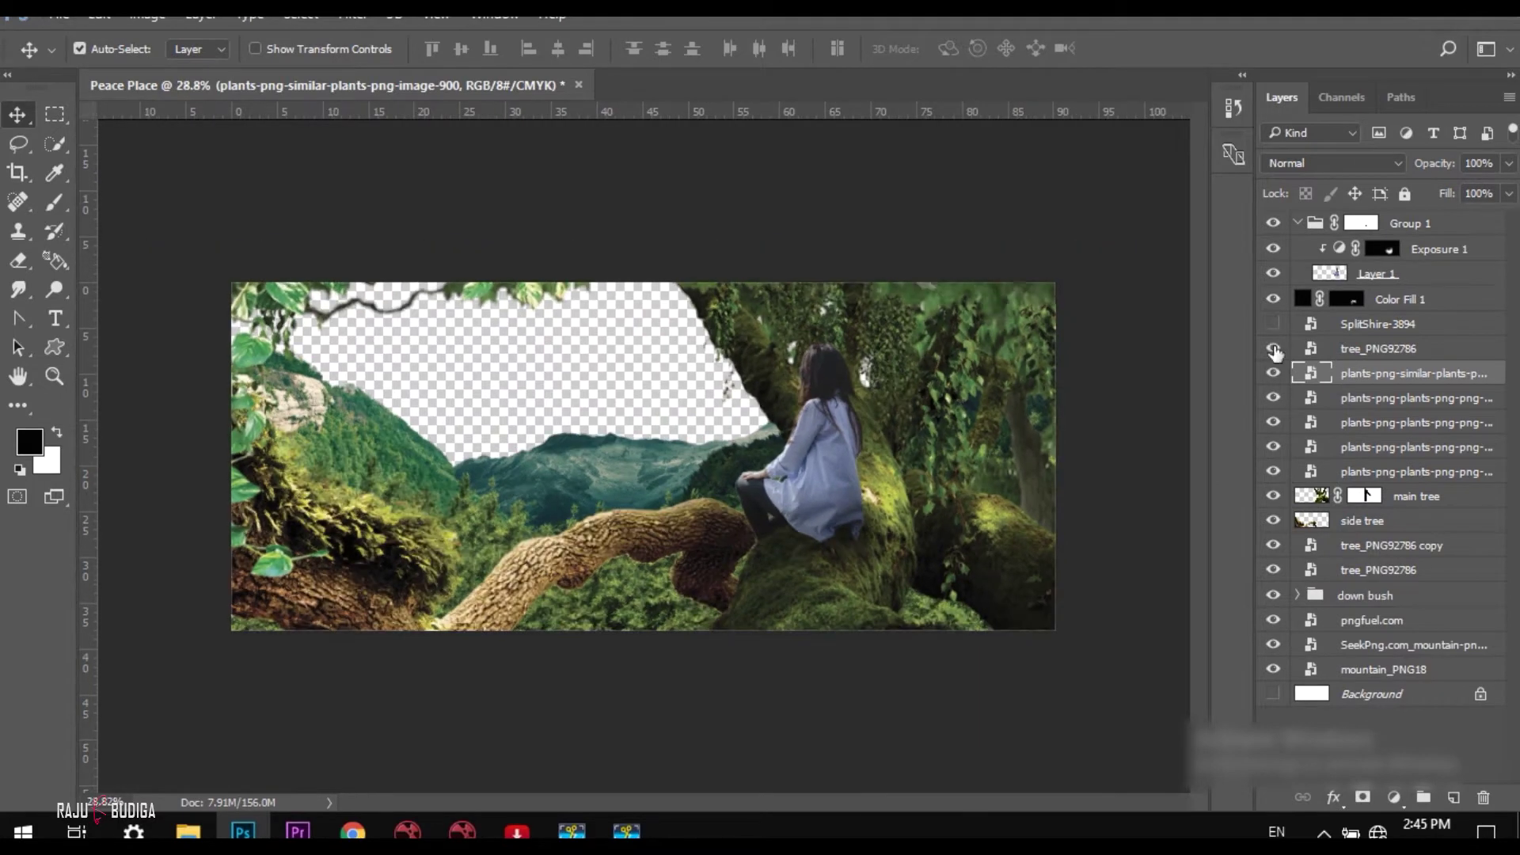
Step: Merge the three plant layers into one and stretch the nebula image across the sky
shift+click(1370, 400)
key(ctrl+e)
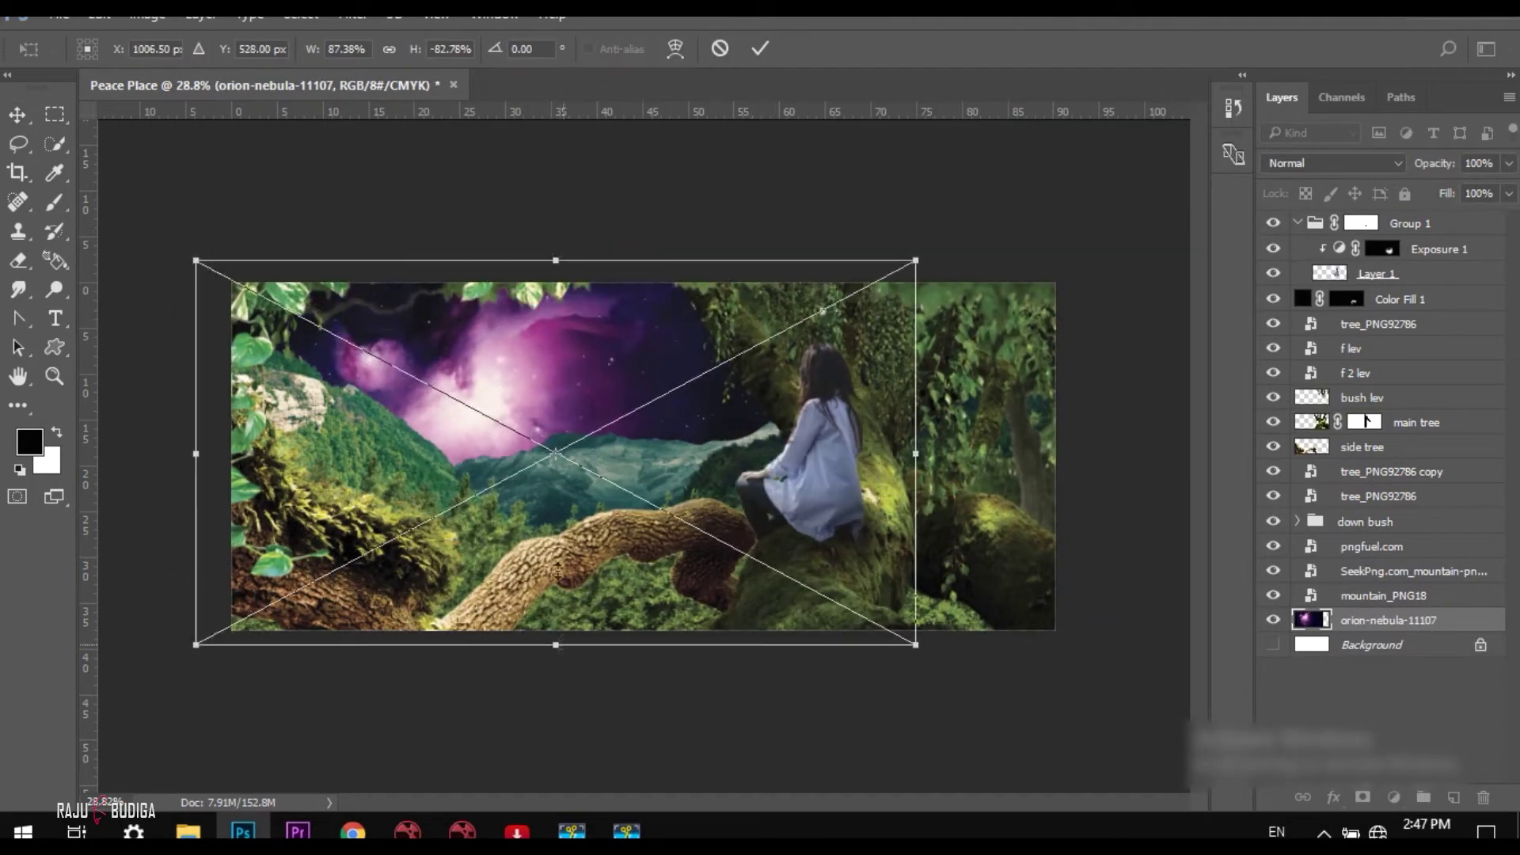
drag(961, 407, 986, 407)
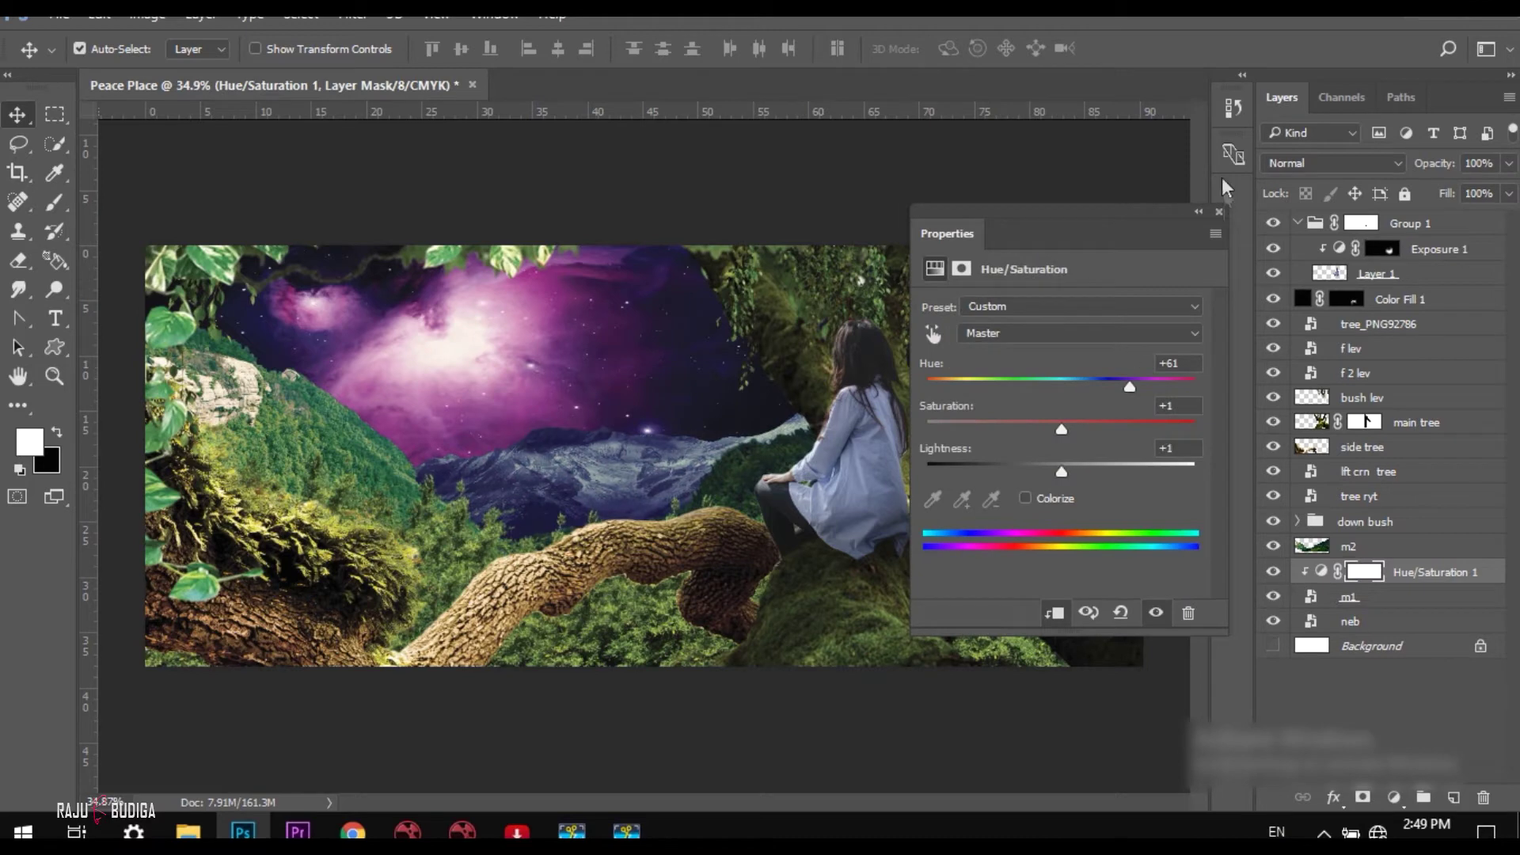
Step: Shift the mountains' hue toward blue with less saturation, and push the bushes' hue toward red
drag(1129, 387, 1149, 386)
drag(1062, 430, 1043, 429)
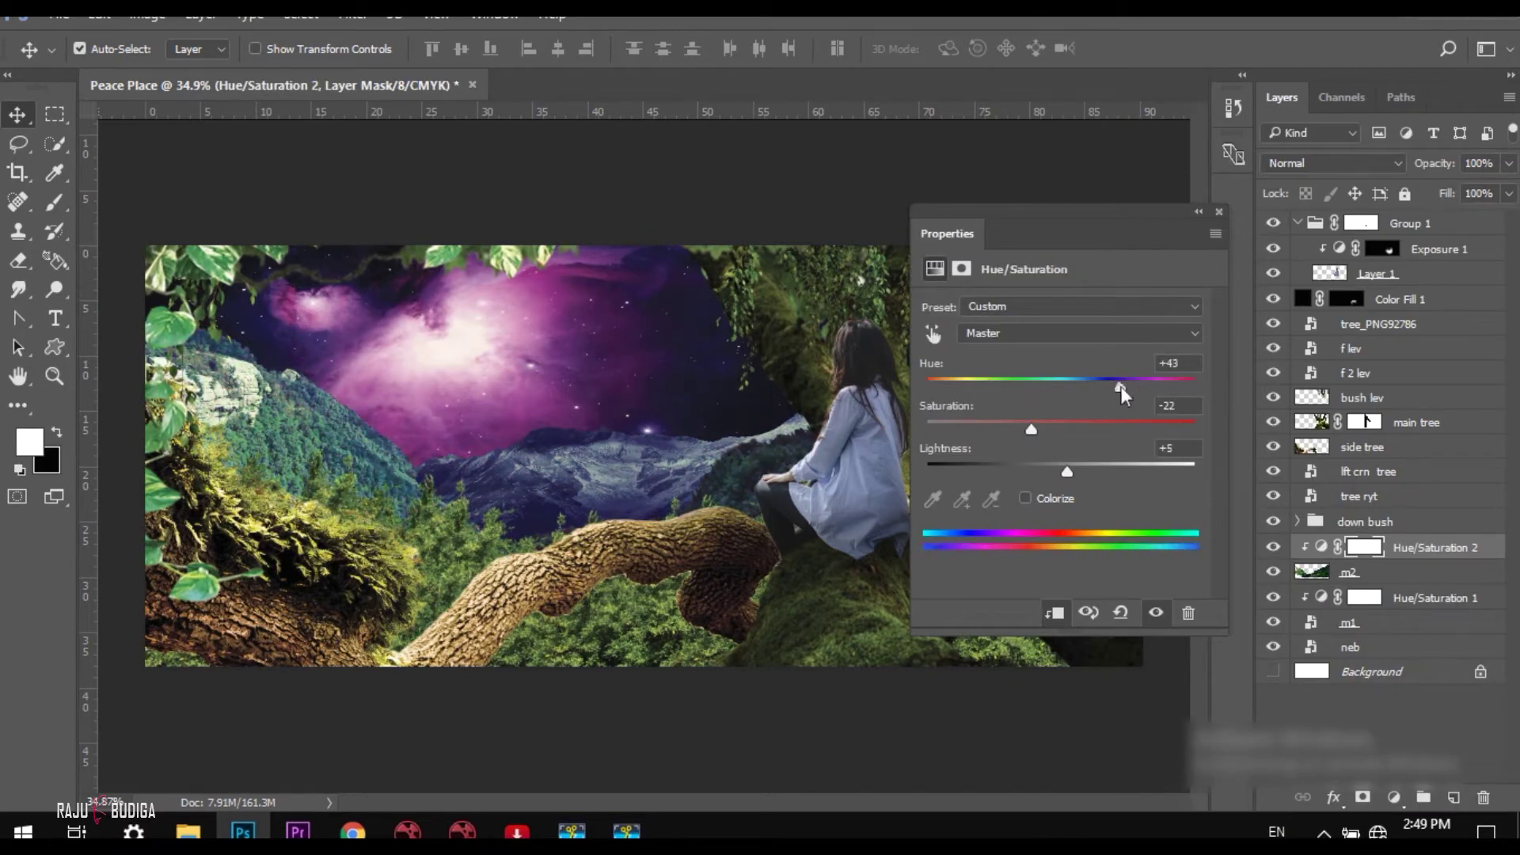
key(ctrl+shift+g)
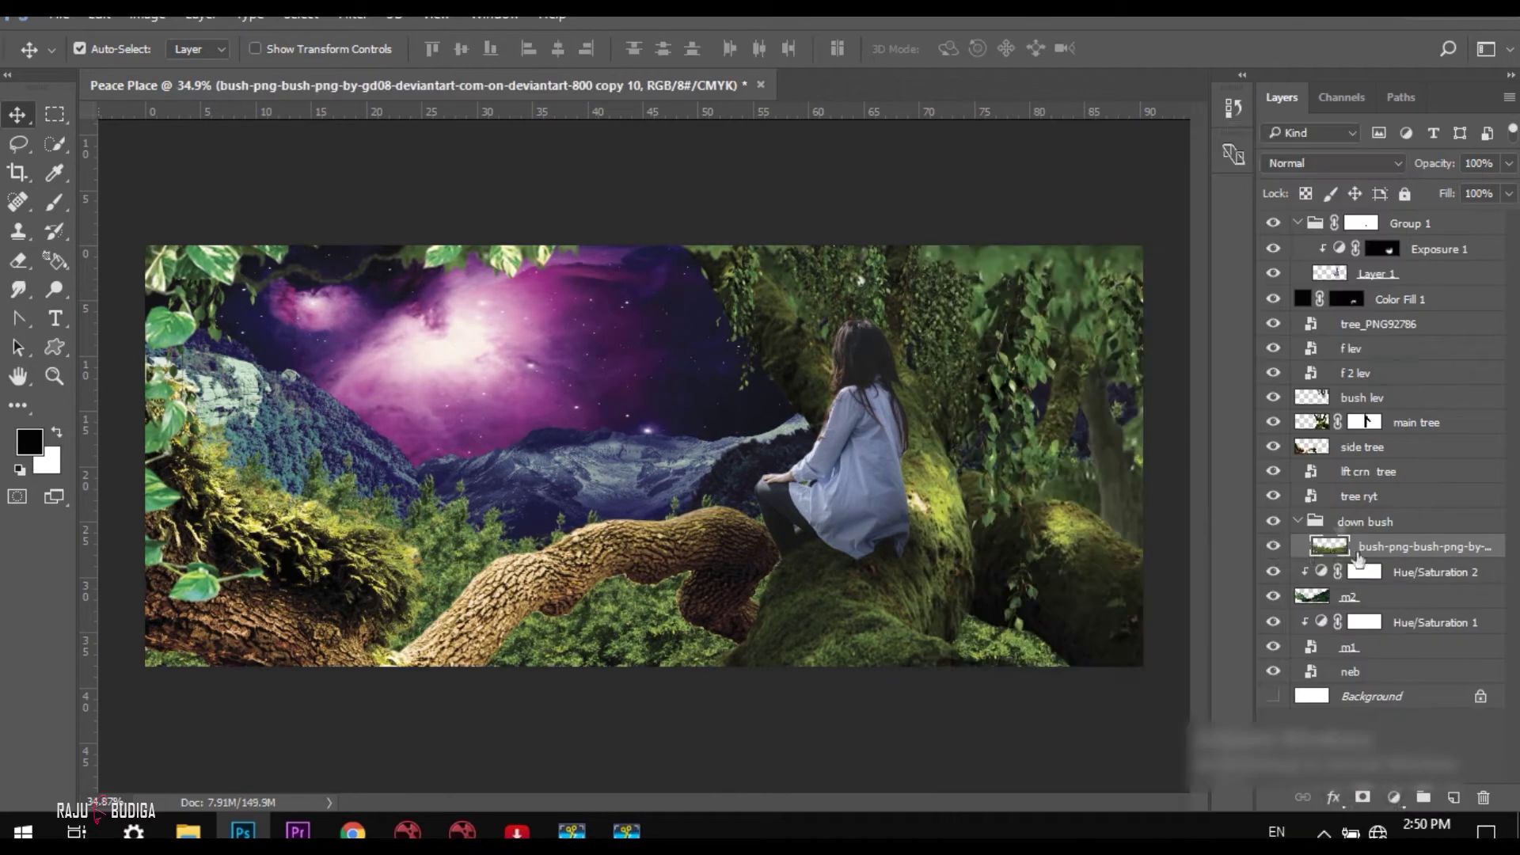
drag(1062, 387, 1006, 388)
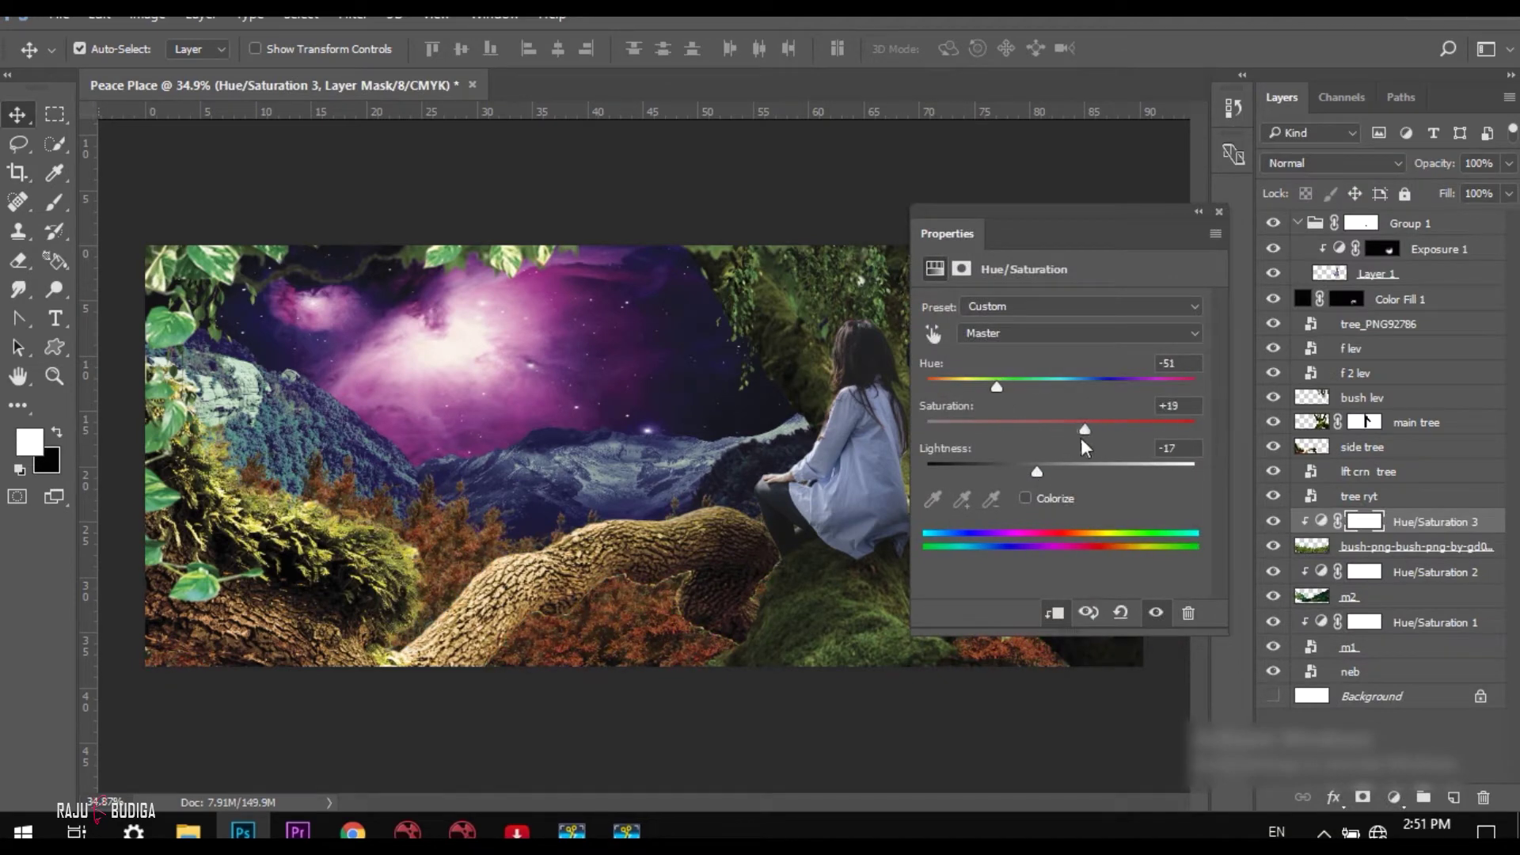
drag(1000, 393, 990, 394)
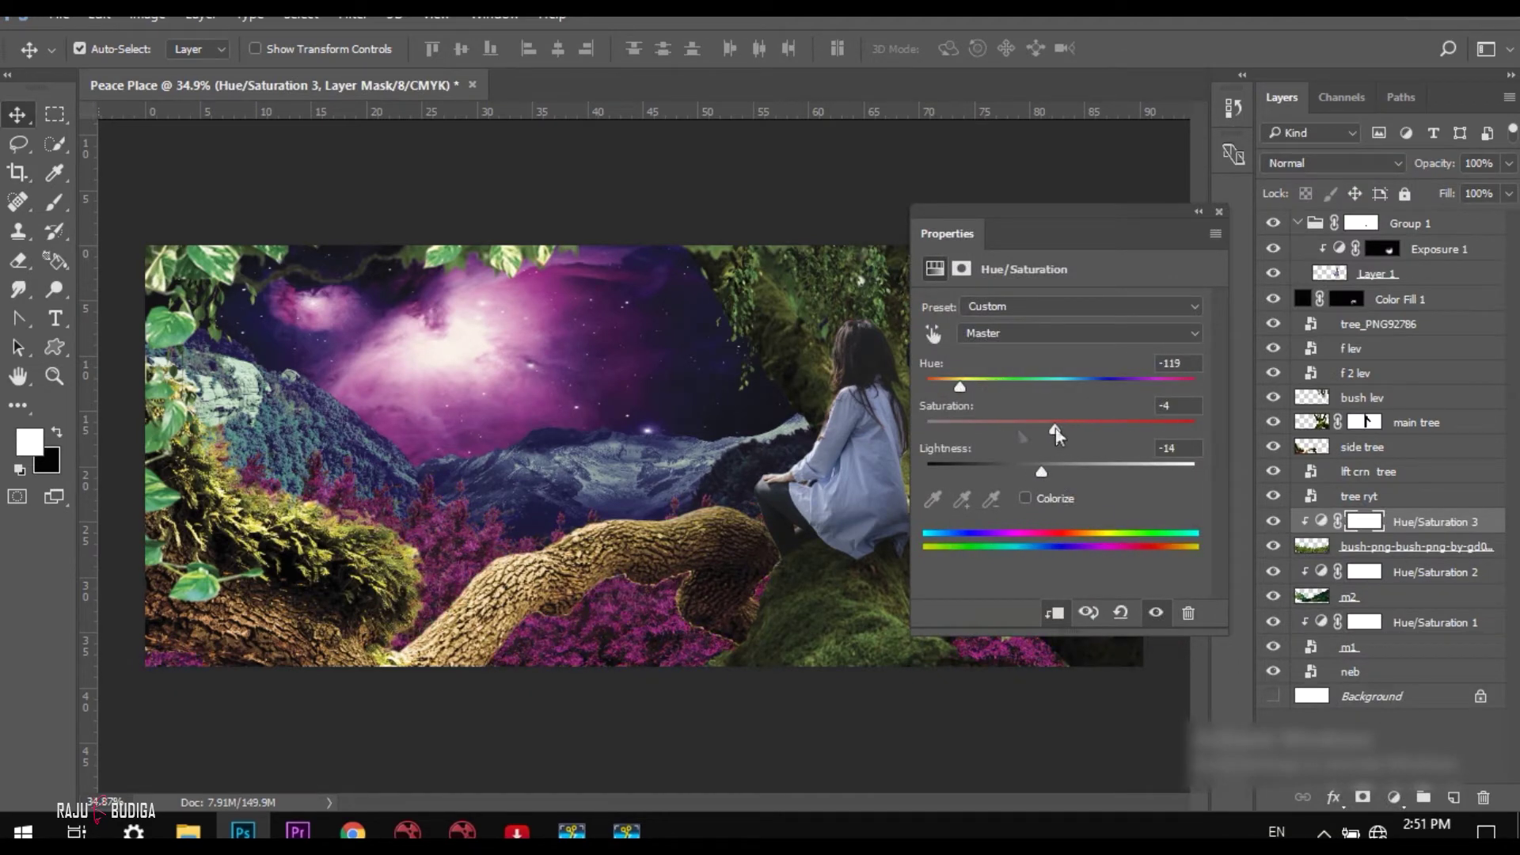
Step: Recolour and darken tree ryt with Hue/Saturation; set the leaves to hue -180, lightness -52
click(1358, 496)
click(1395, 798)
mouse_move(498, 451)
mouse_down()
mouse_move(597, 452)
mouse_move(524, 447)
mouse_up()
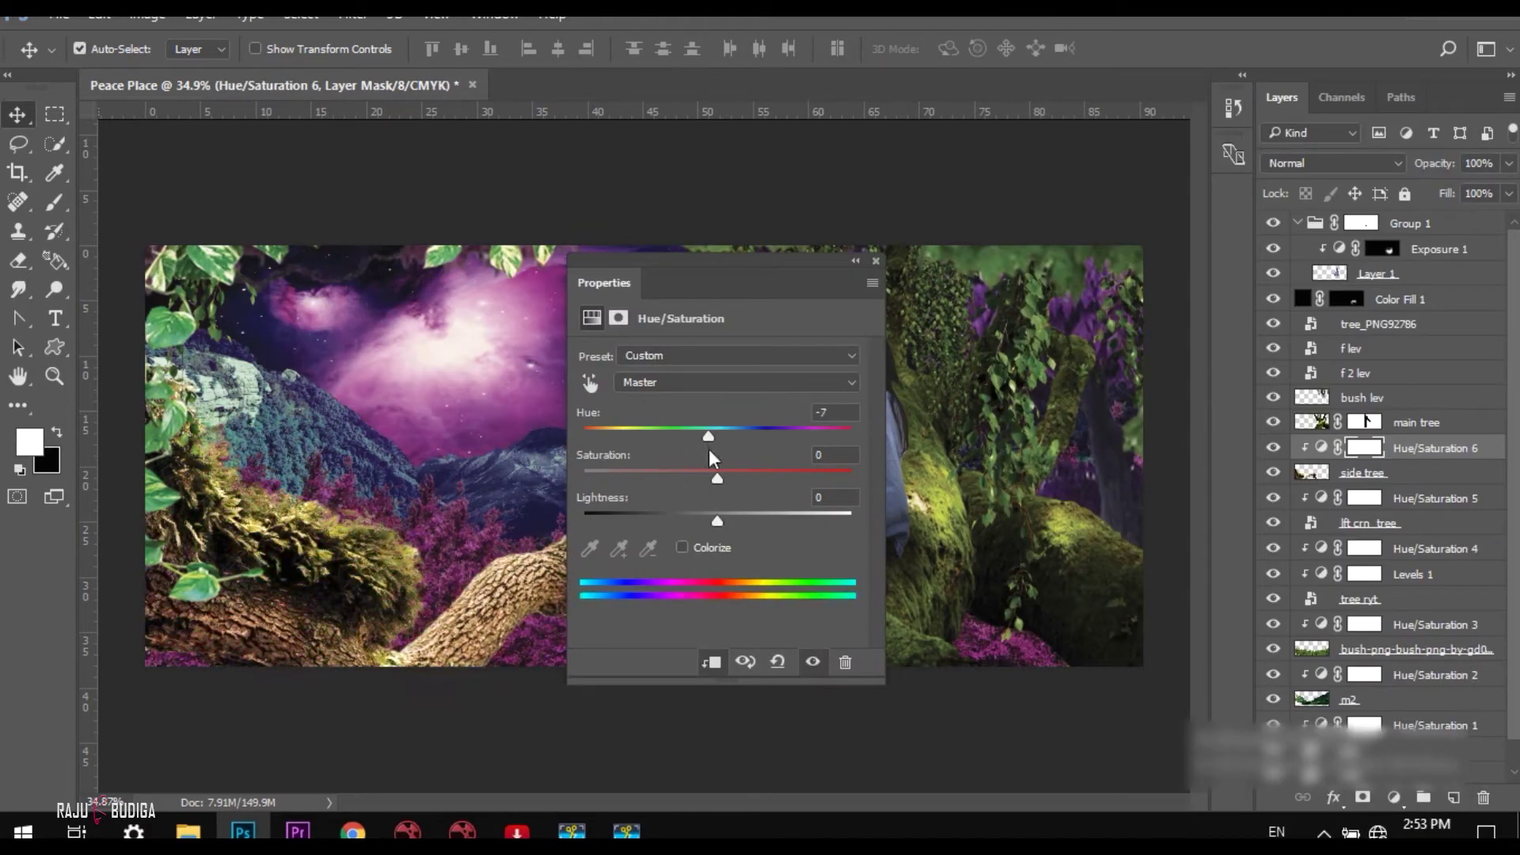
drag(708, 437, 841, 436)
drag(718, 520, 697, 520)
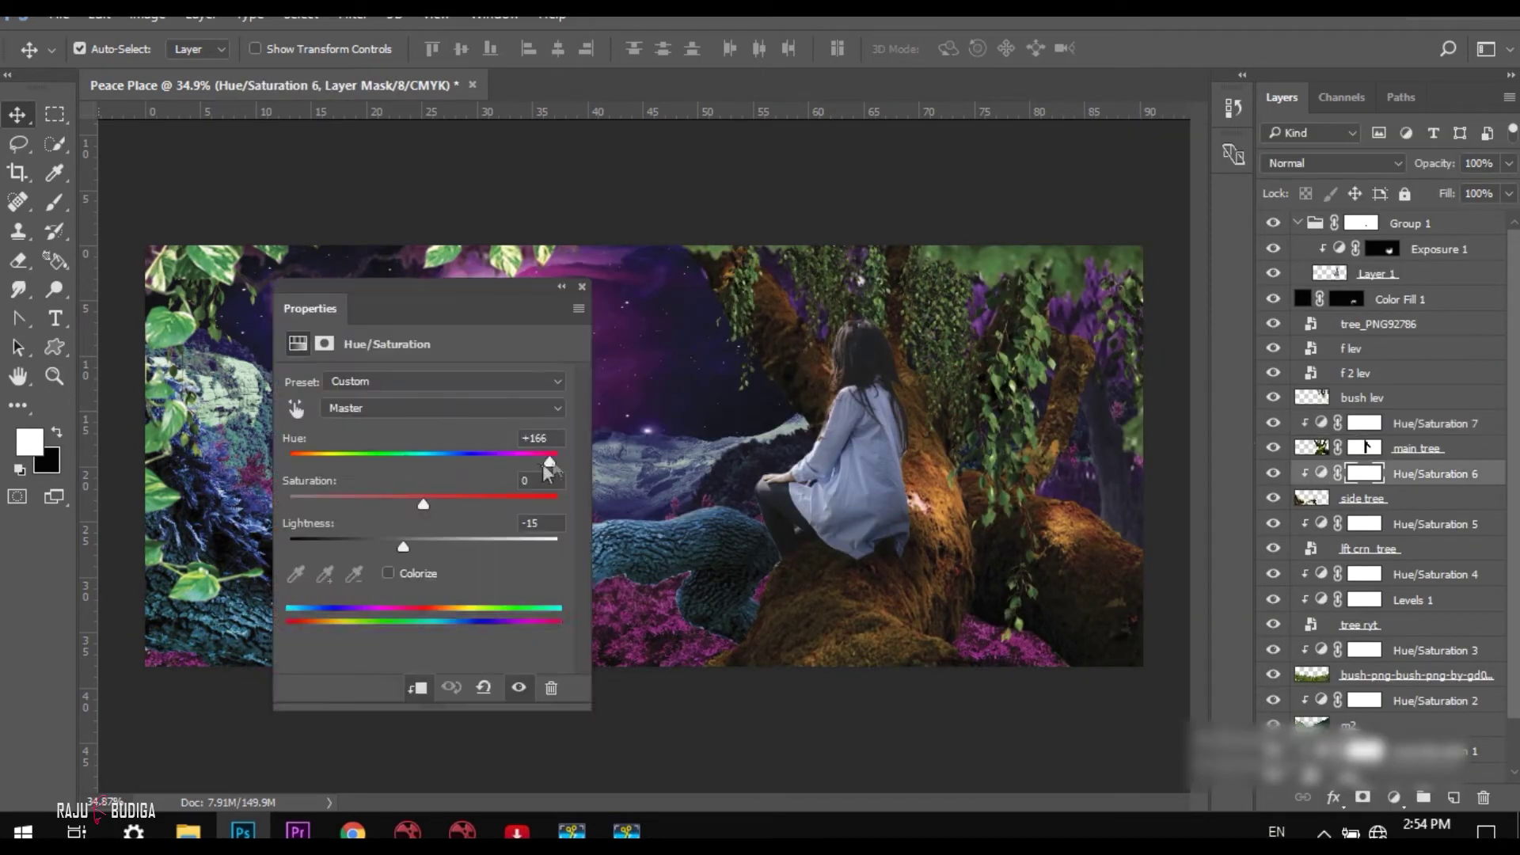
drag(549, 462, 406, 496)
drag(398, 579, 379, 578)
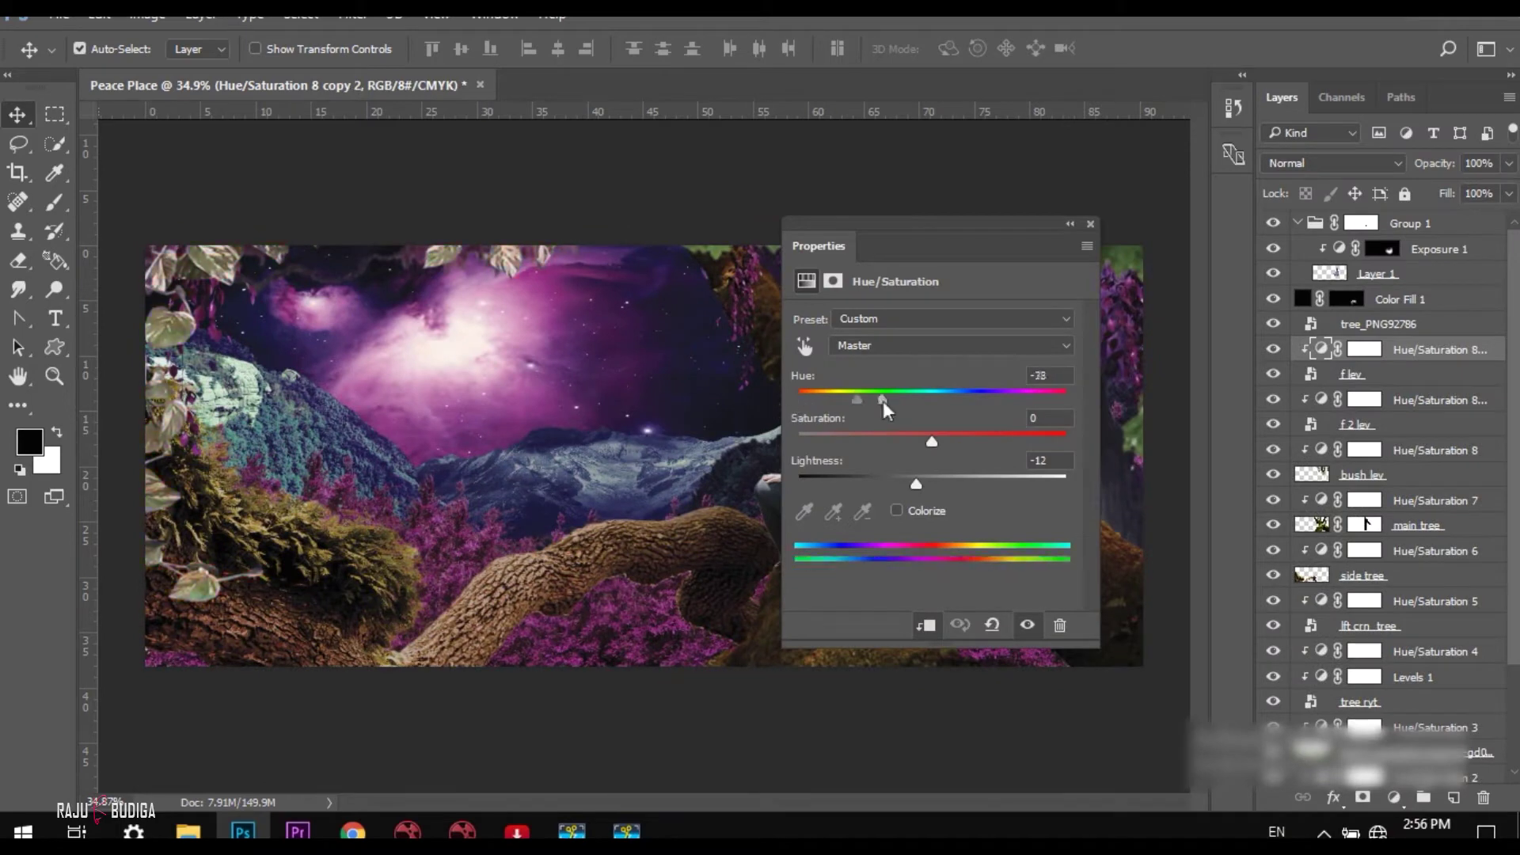
drag(882, 400, 798, 398)
drag(916, 484, 871, 485)
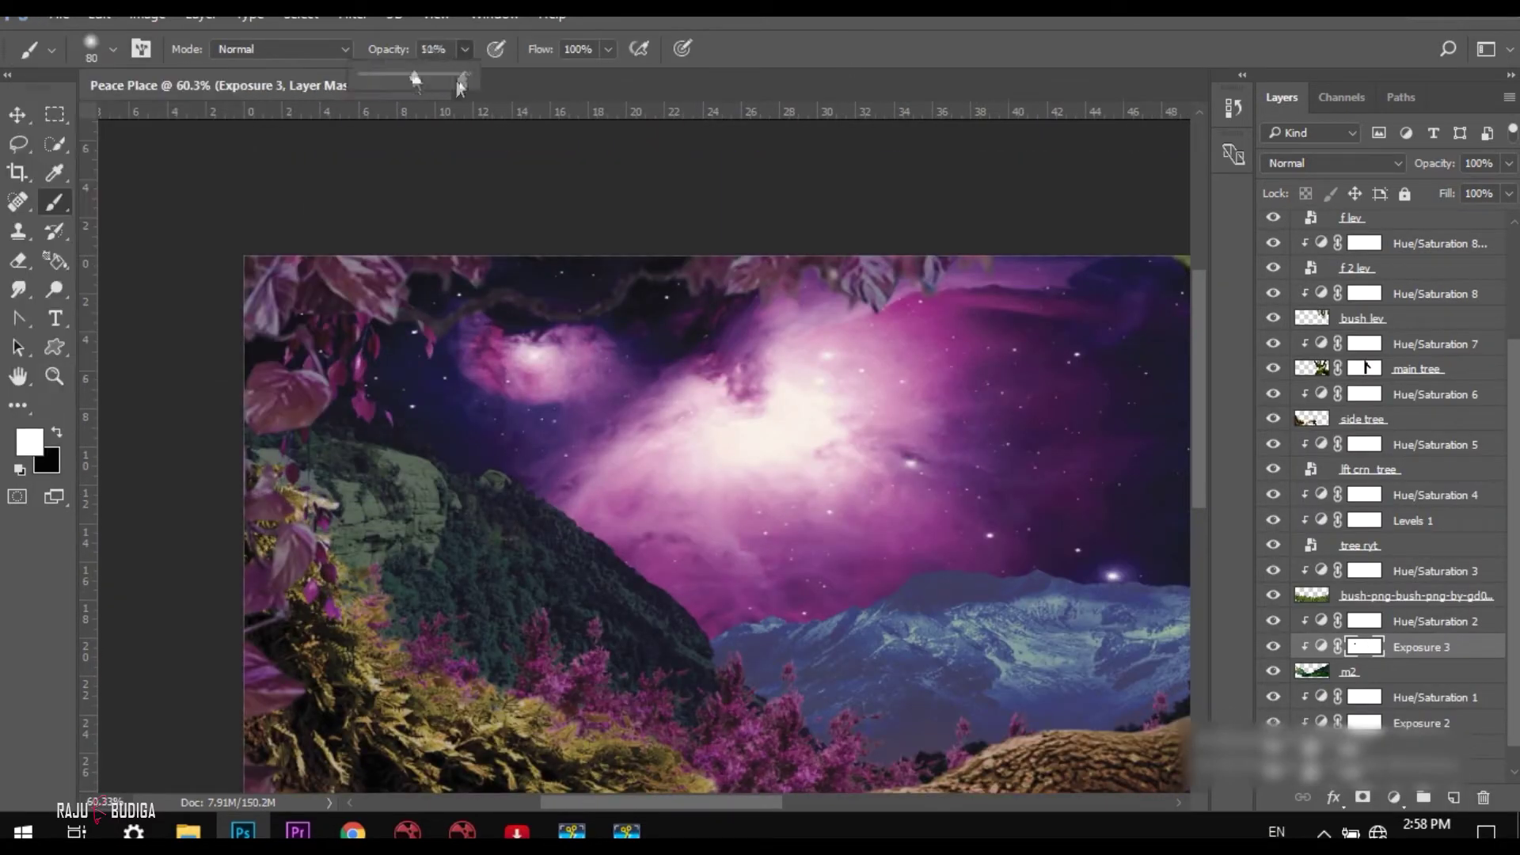
Step: Set the brush to 51% opacity and darken the right edge near the tree
drag(460, 87, 462, 83)
key(x)
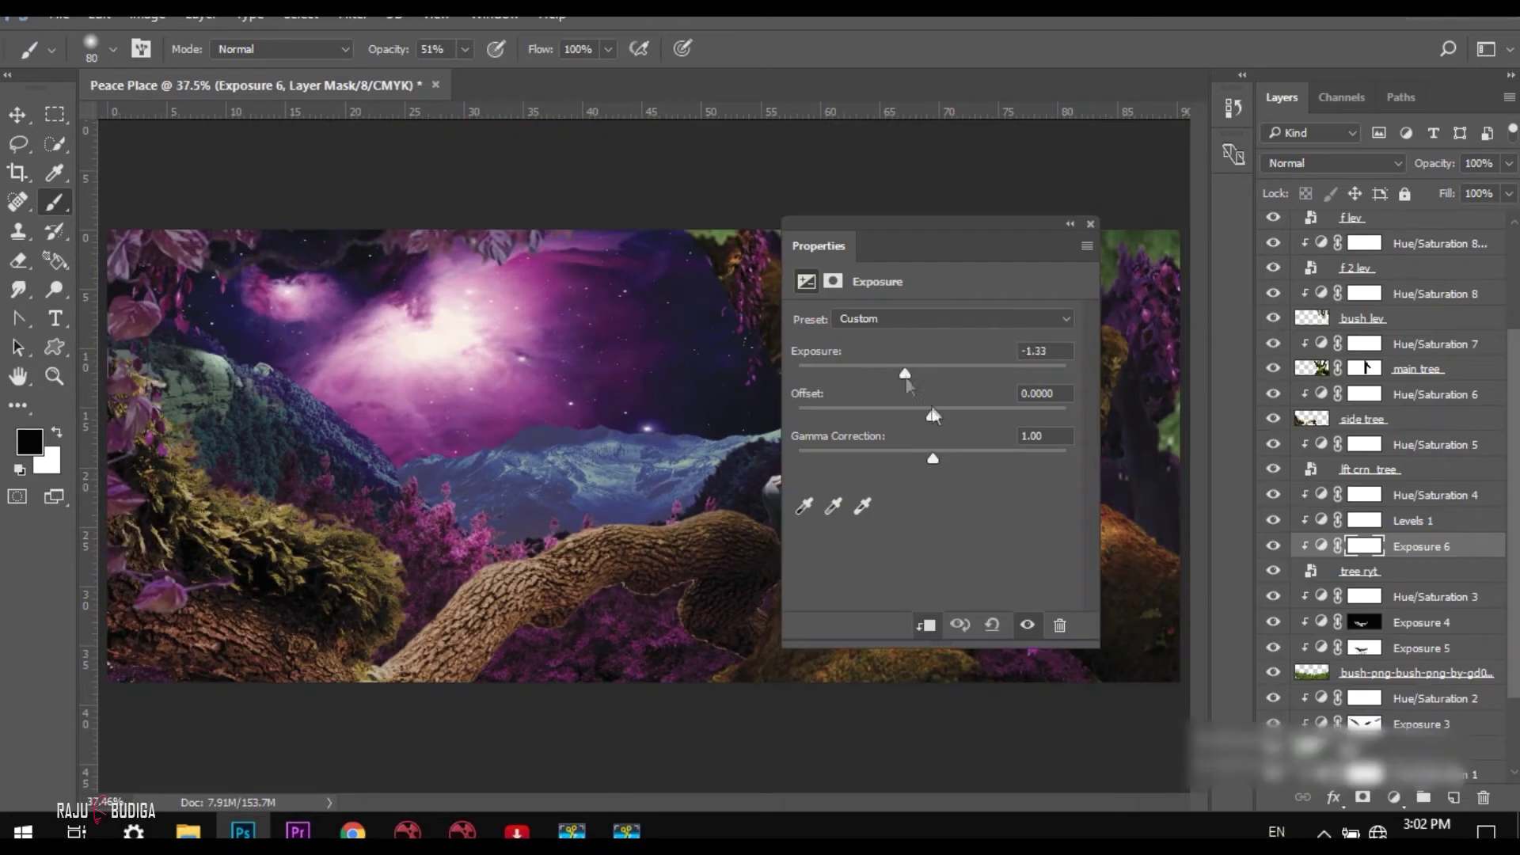
drag(1152, 523, 1134, 395)
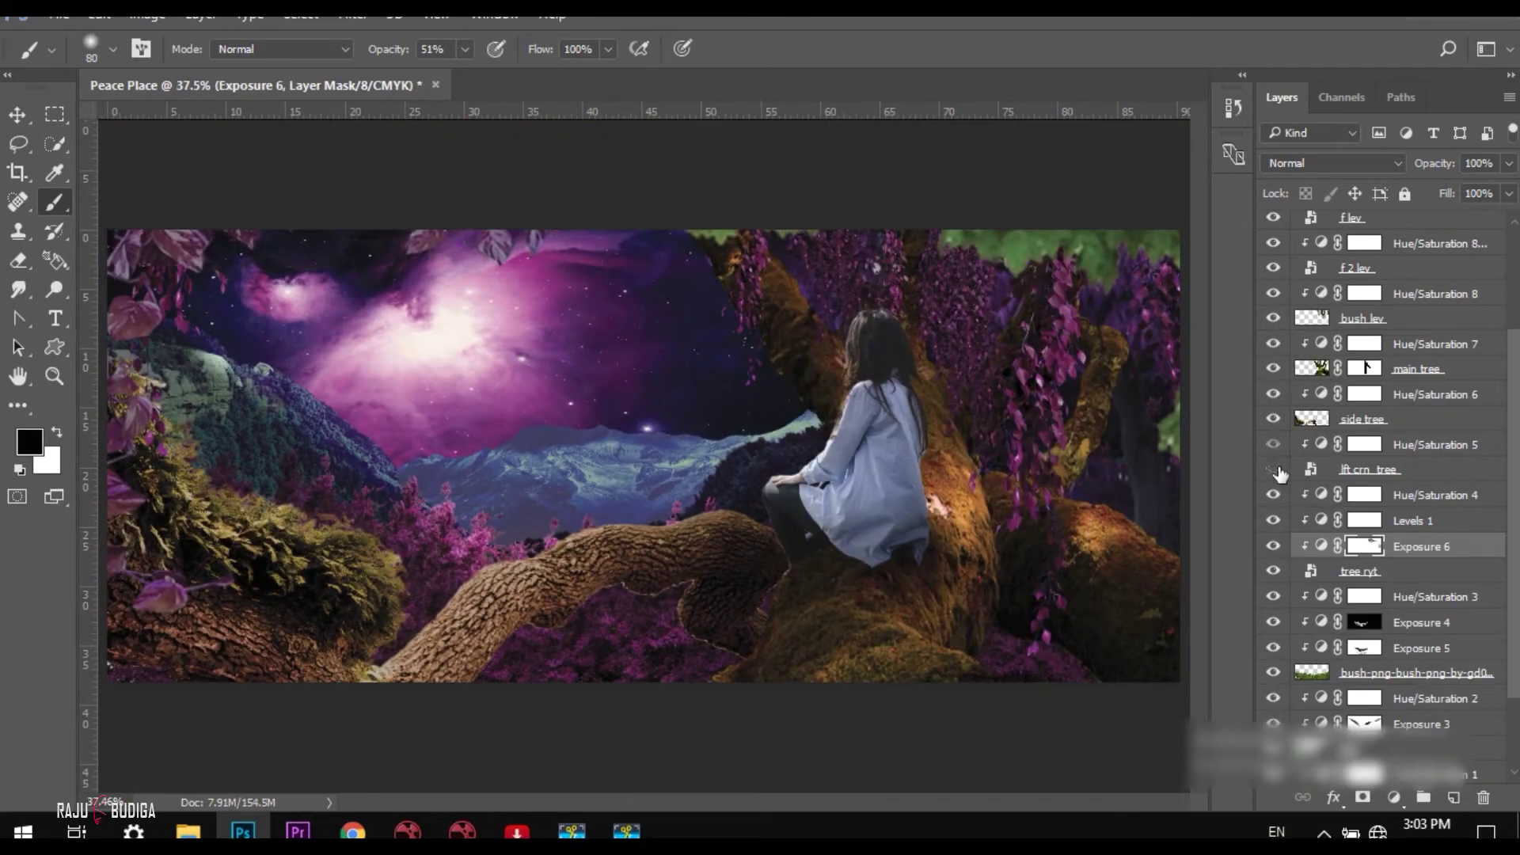
Step: Add a clipped Exposure layer to the side tree and paint its mask over the left foreground
click(1362, 419)
click(1395, 798)
click(1296, 478)
drag(932, 372, 919, 374)
drag(713, 514, 475, 570)
drag(396, 602, 387, 553)
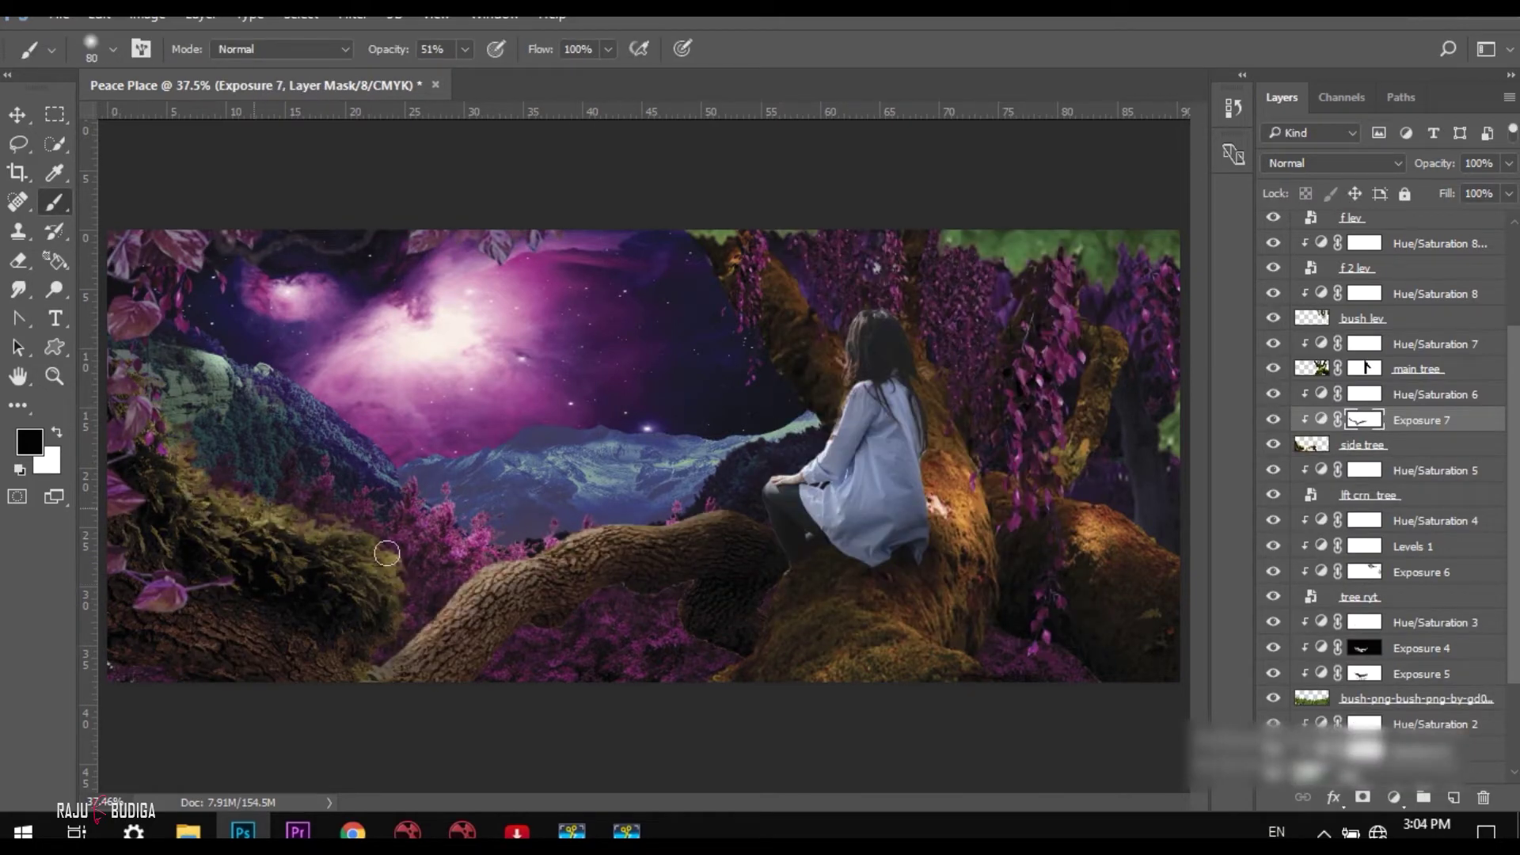
Step: Add another inverted-mask Exposure layer above the side tree and return to the Exposure 7 mask
click(1395, 797)
key(ctrl+i)
key(x)
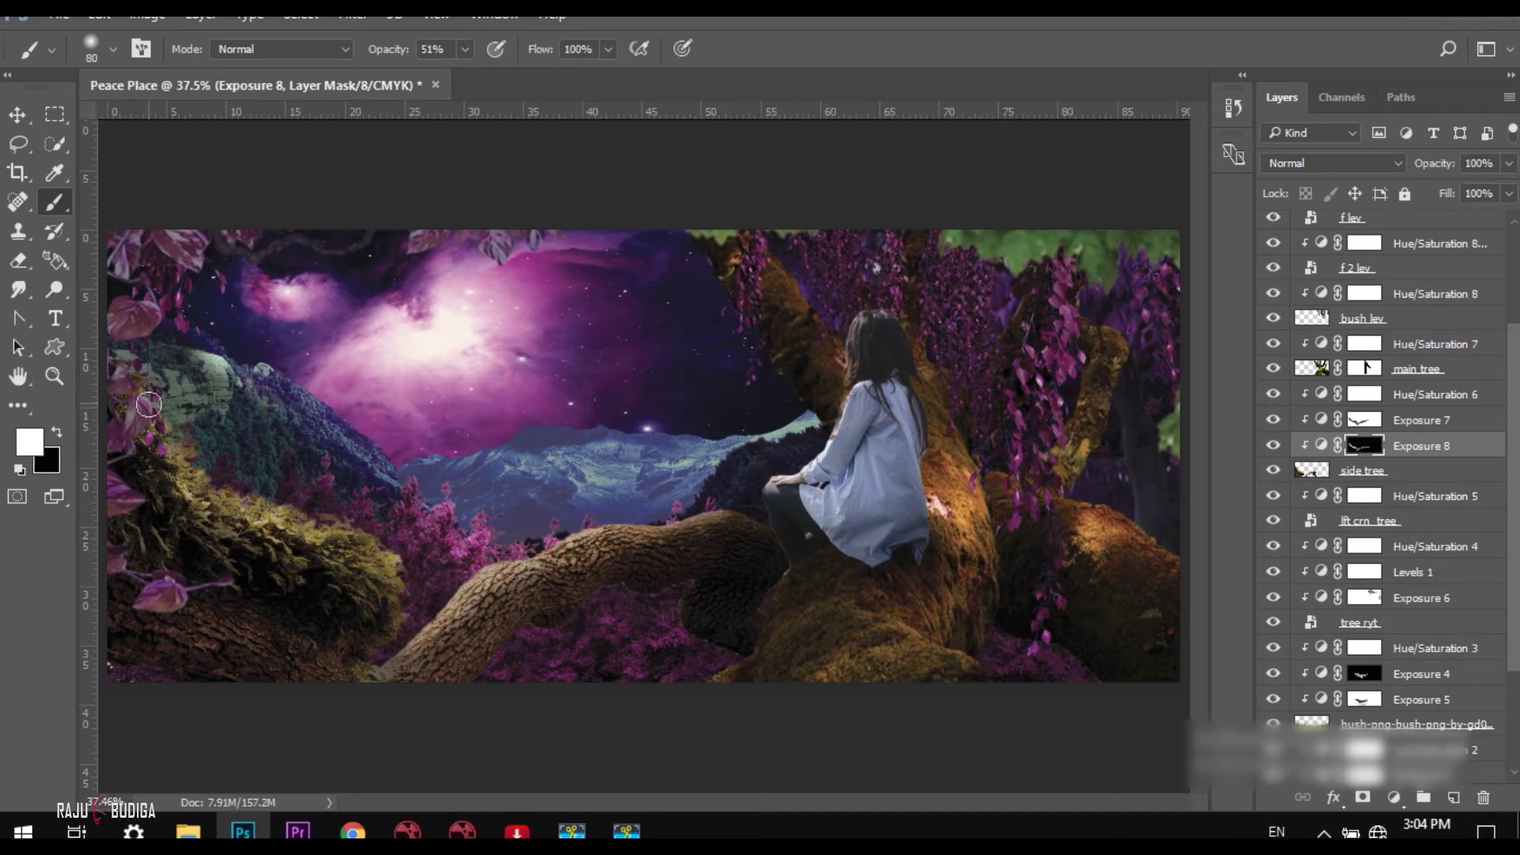
click(1364, 419)
key(x)
Step: Add Exposure 9 and Exposure 10 to the main tree, inverting the Exposure 10 mask to black
click(1418, 368)
click(1395, 797)
key(x)
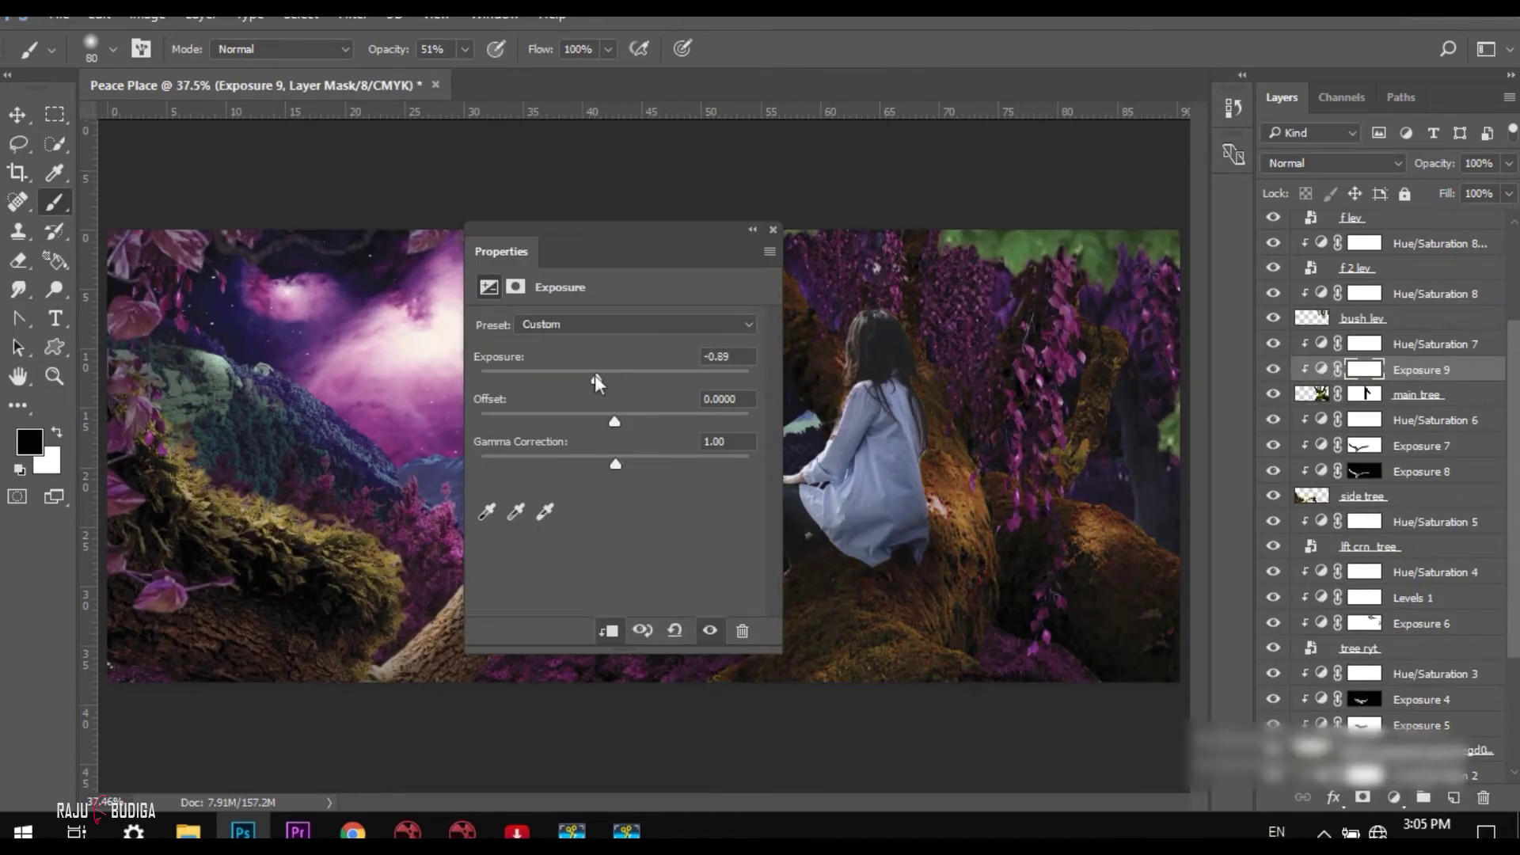
click(1417, 393)
click(1394, 797)
key(x)
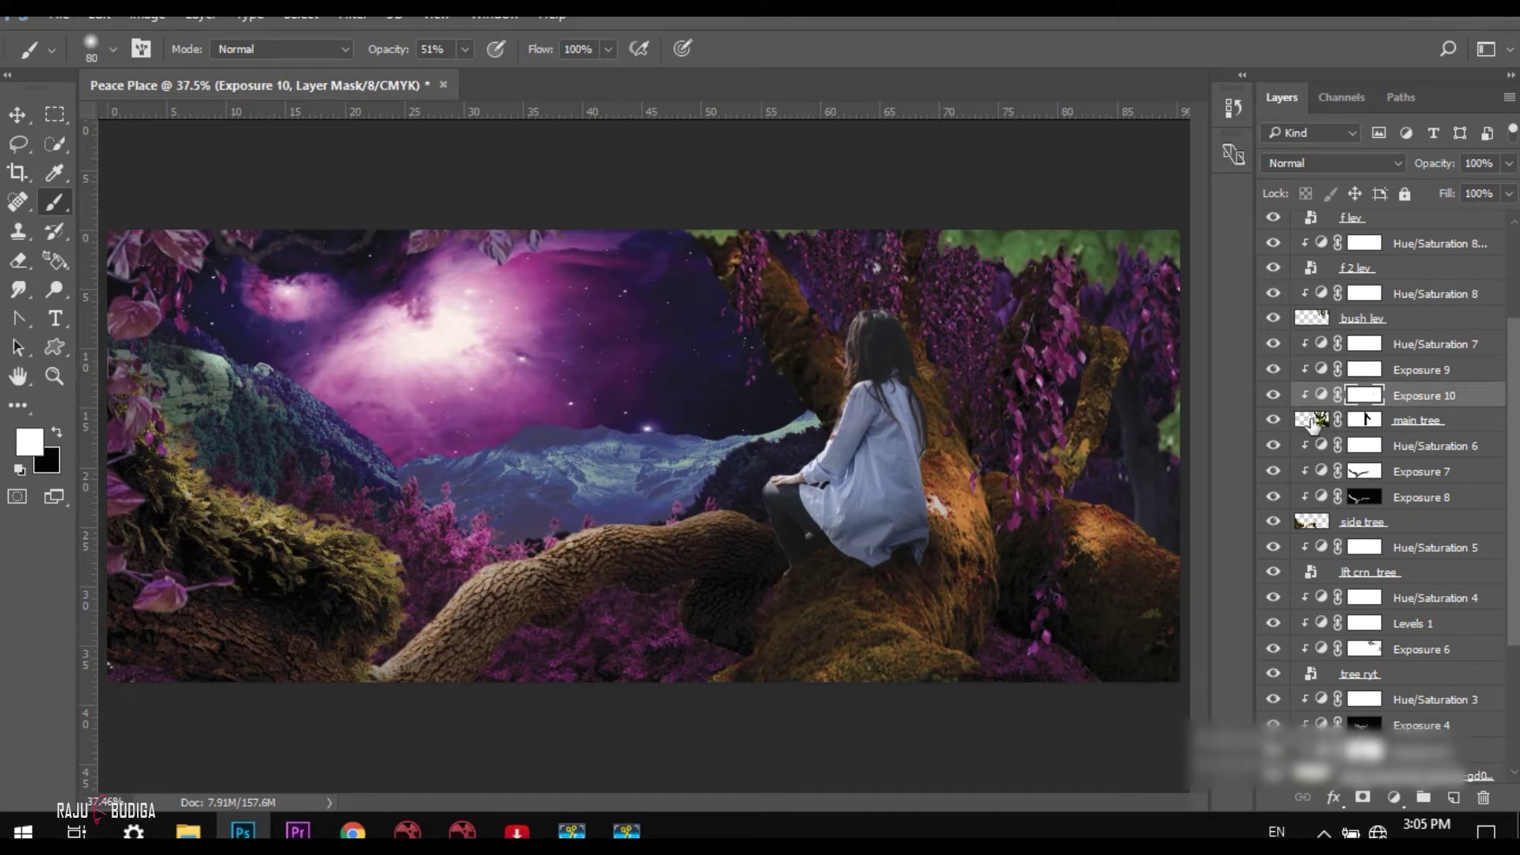
click(1273, 395)
click(1417, 369)
key(alt+bracketleft)
key(ctrl+i)
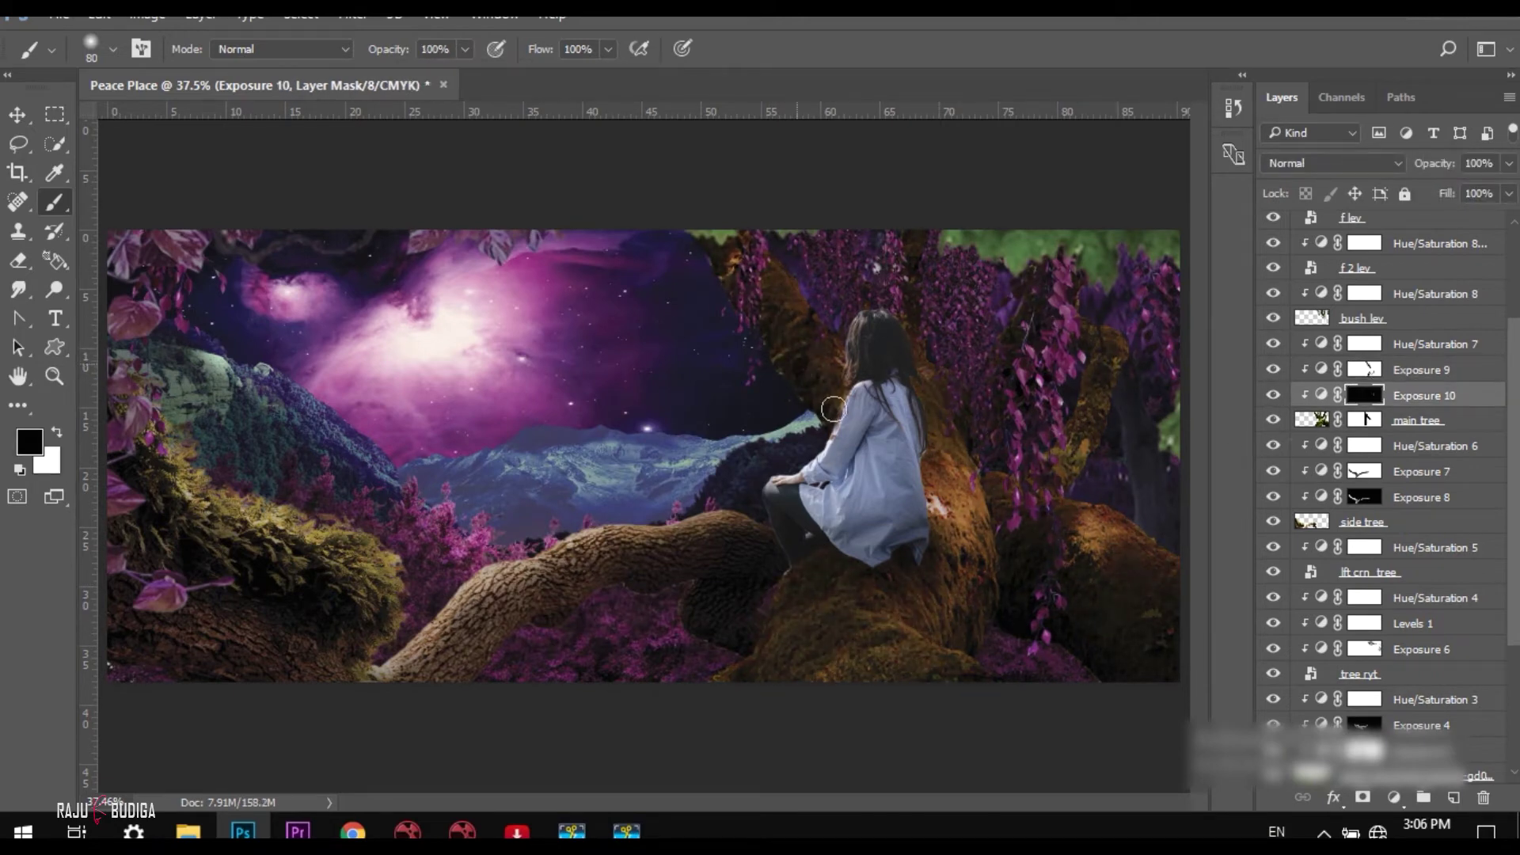
Step: Add an Exposure adjustment above the bush lev layer
scroll(1013, 505, down, 1)
click(1395, 798)
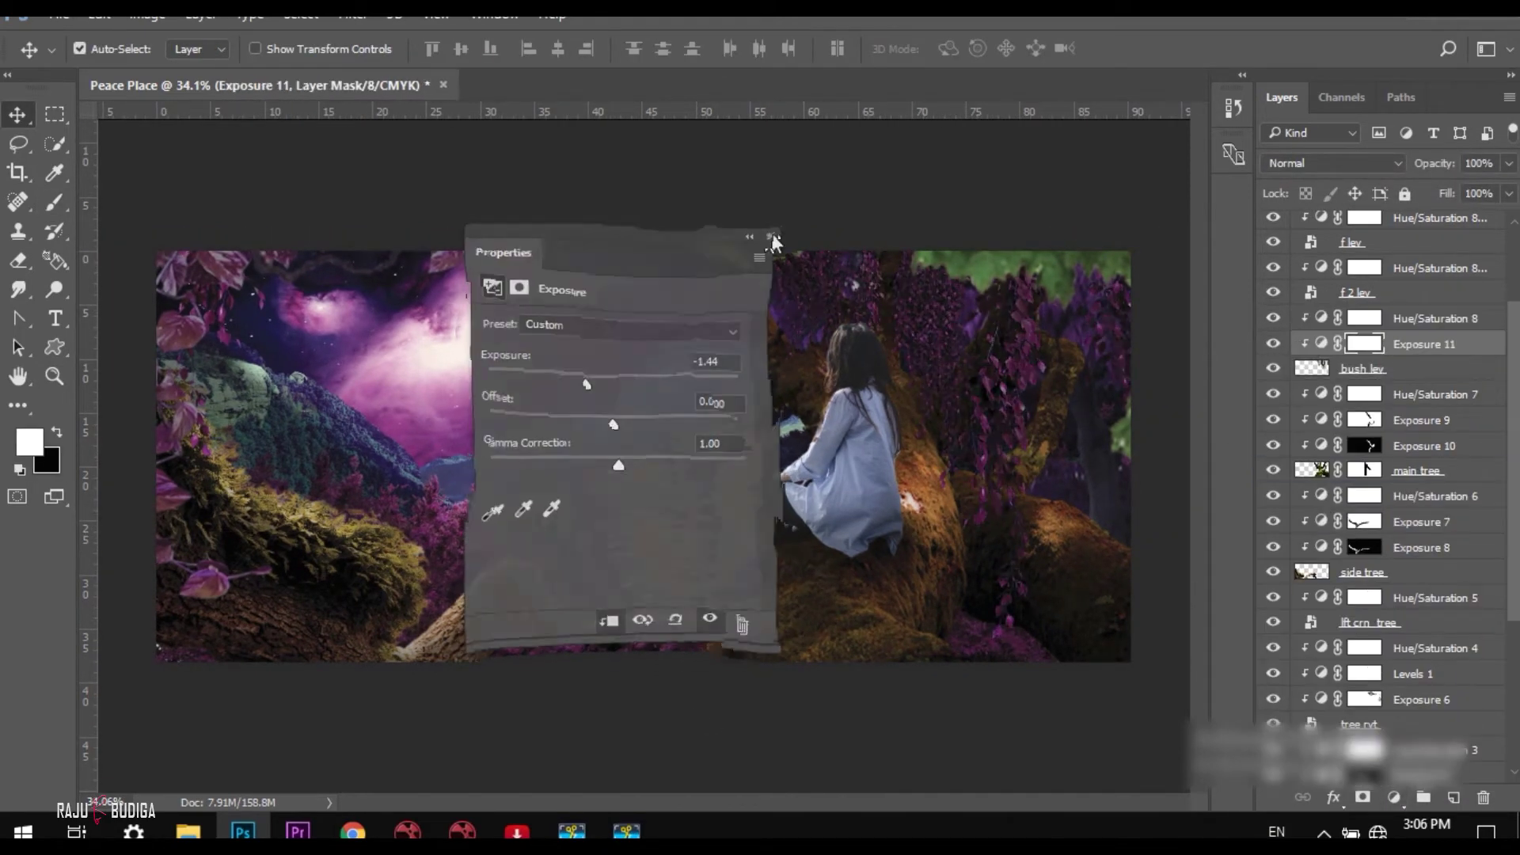
key(x)
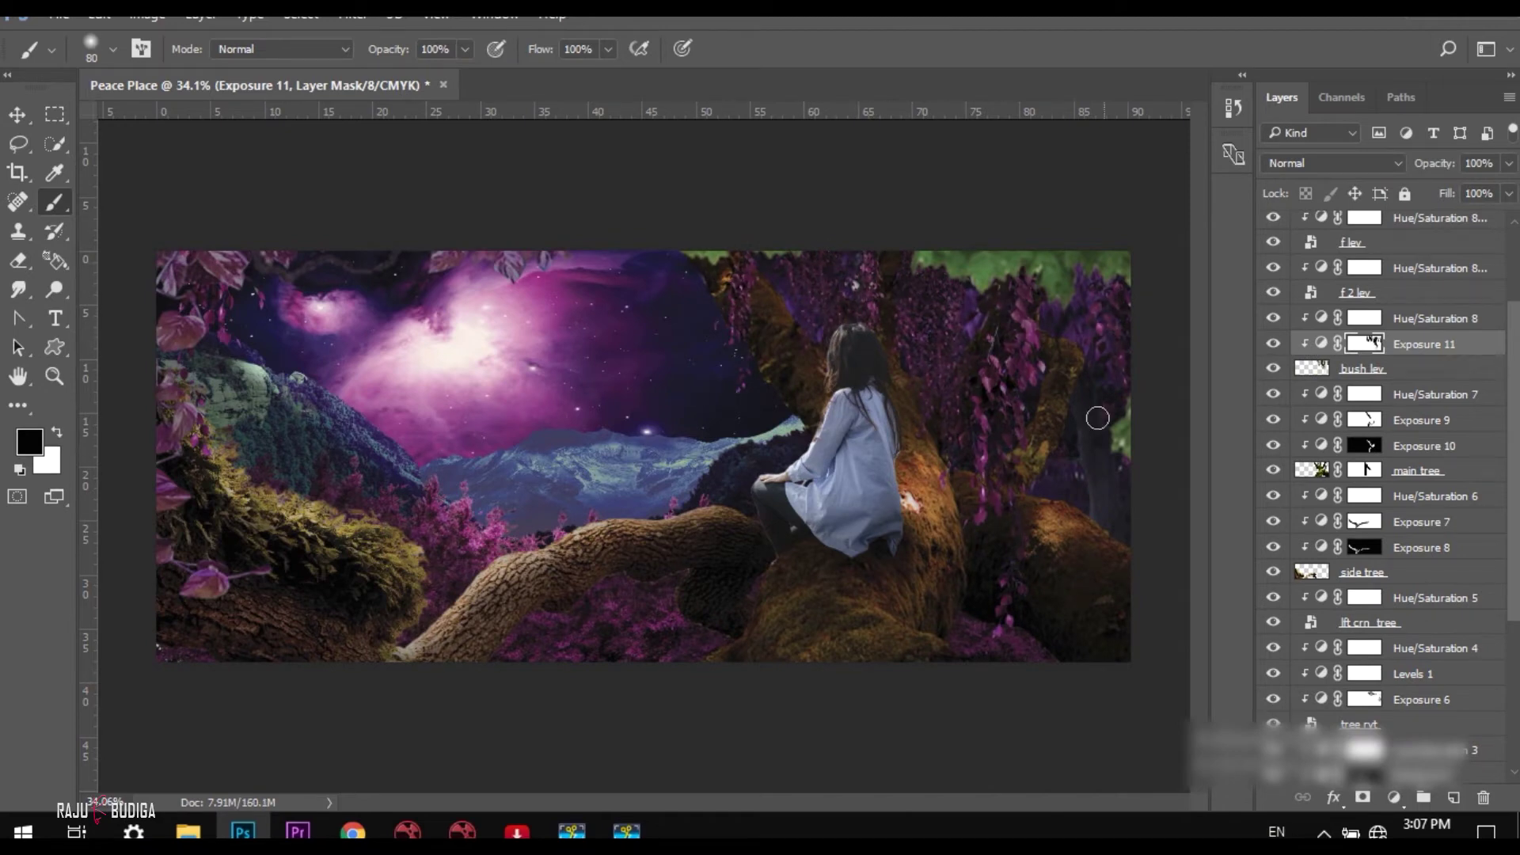
scroll(640, 465, up, 1)
scroll(1277, 331, up, 3)
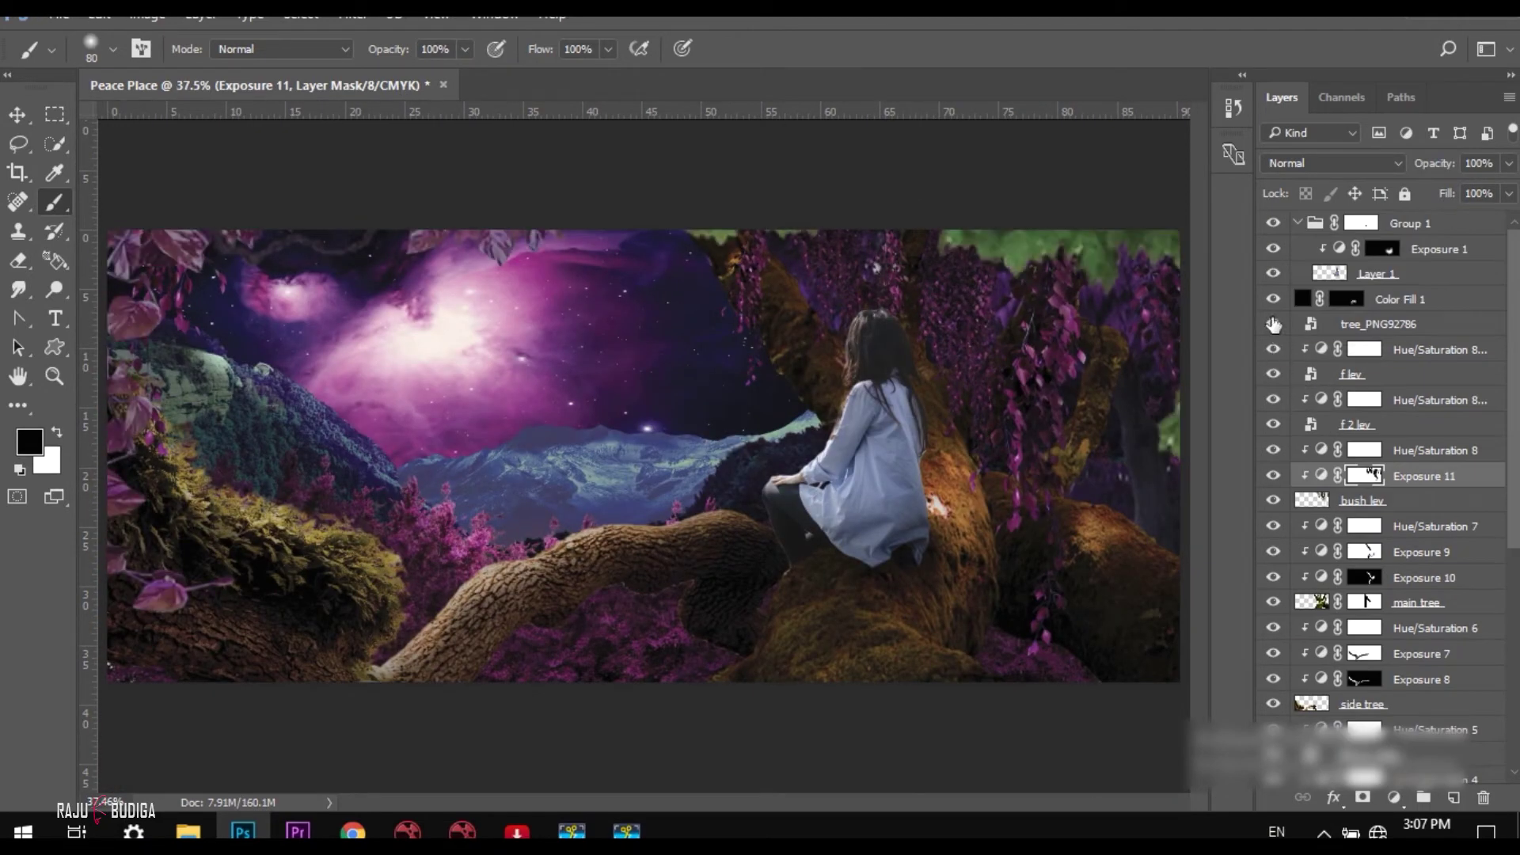
Step: Add a Color Fill layer over the girl and paint soft white at 29% onto its mask
click(1378, 273)
click(1394, 798)
click(1330, 315)
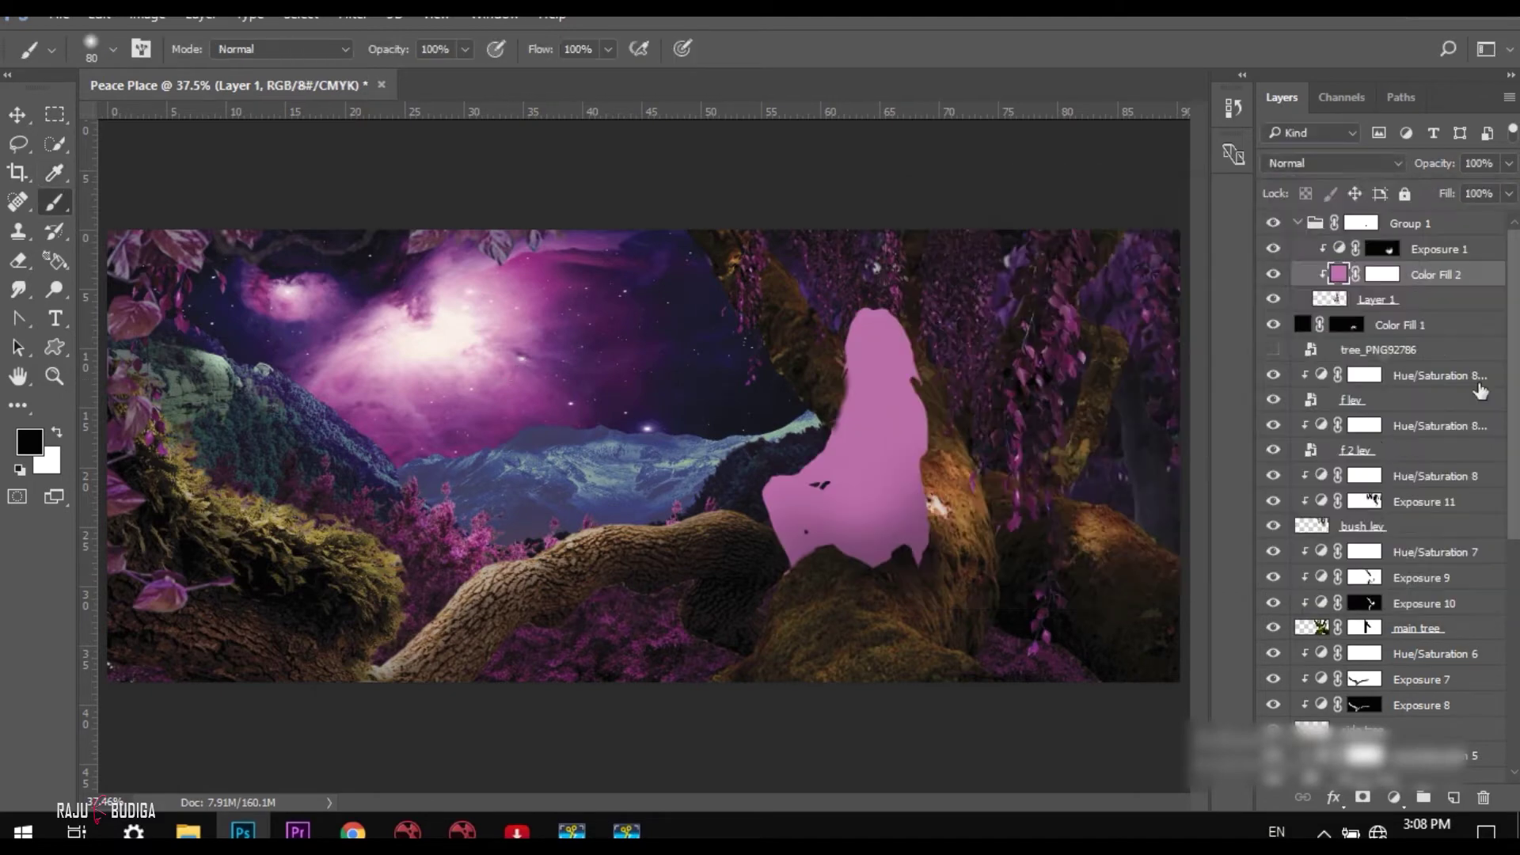
scroll(768, 324, up, 5)
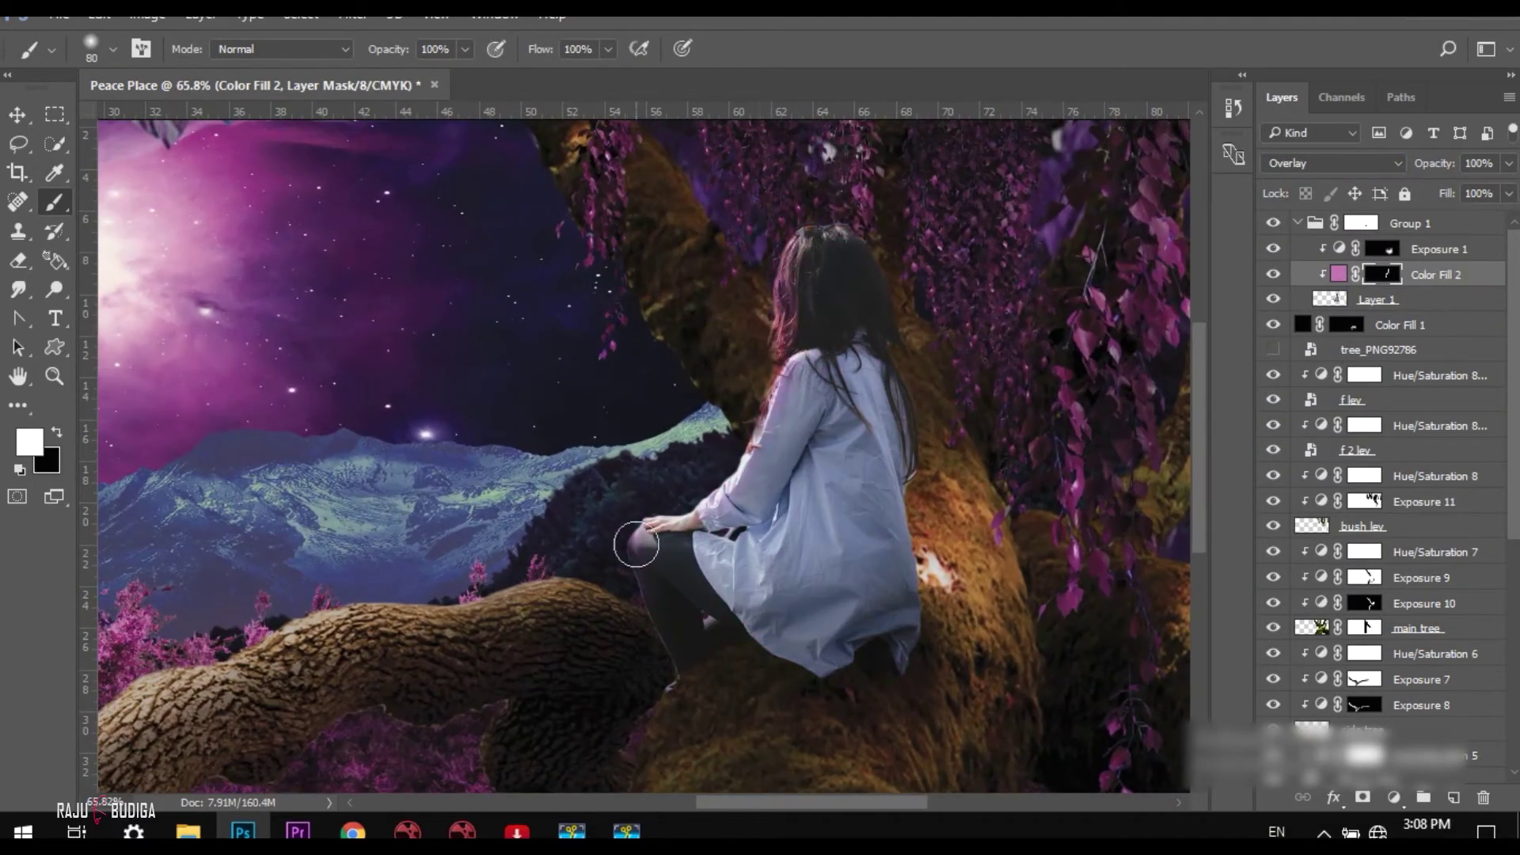
scroll(647, 669, up, 2)
key(x)
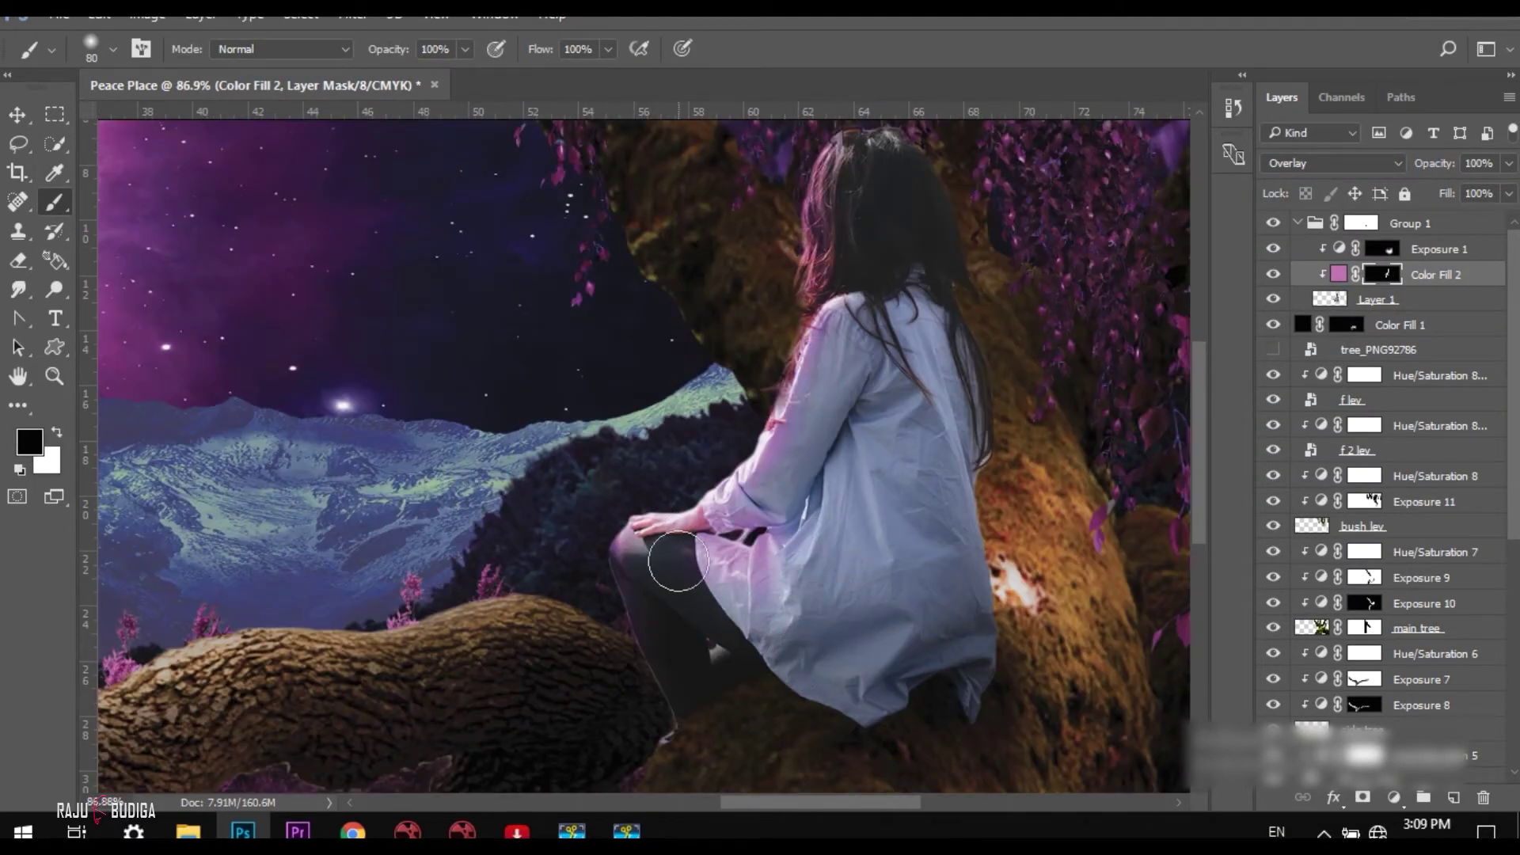
key(x)
scroll(715, 631, down, 3)
key(bracketright)
key(bracketright)
key(bracketright)
key(2)
key(9)
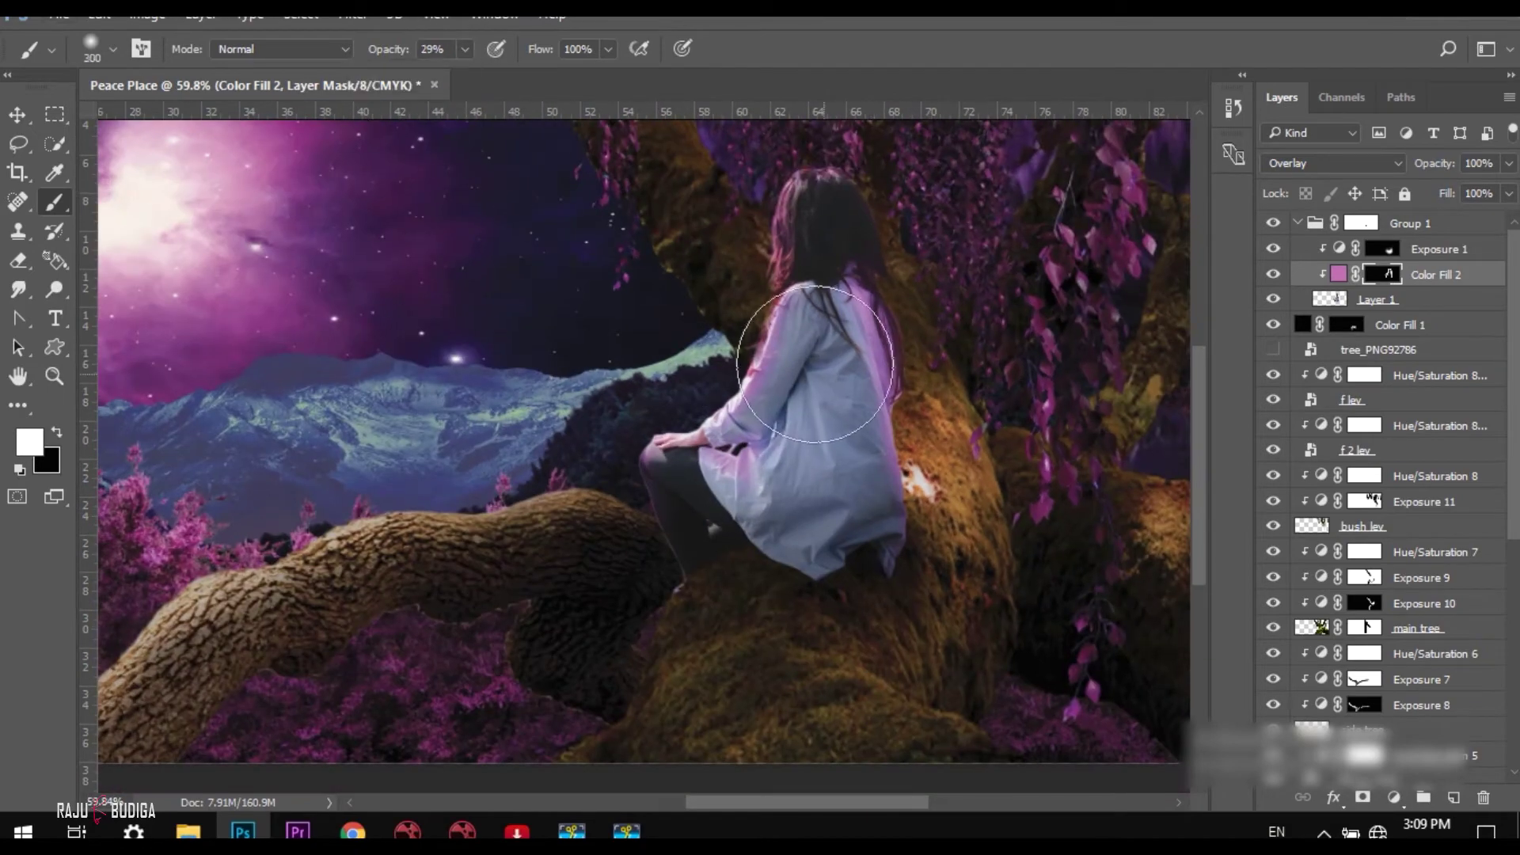
Step: Add a mask to the girl's Layer 1 and refine it with black and white brushing
click(1354, 299)
click(1363, 798)
scroll(833, 419, up, 5)
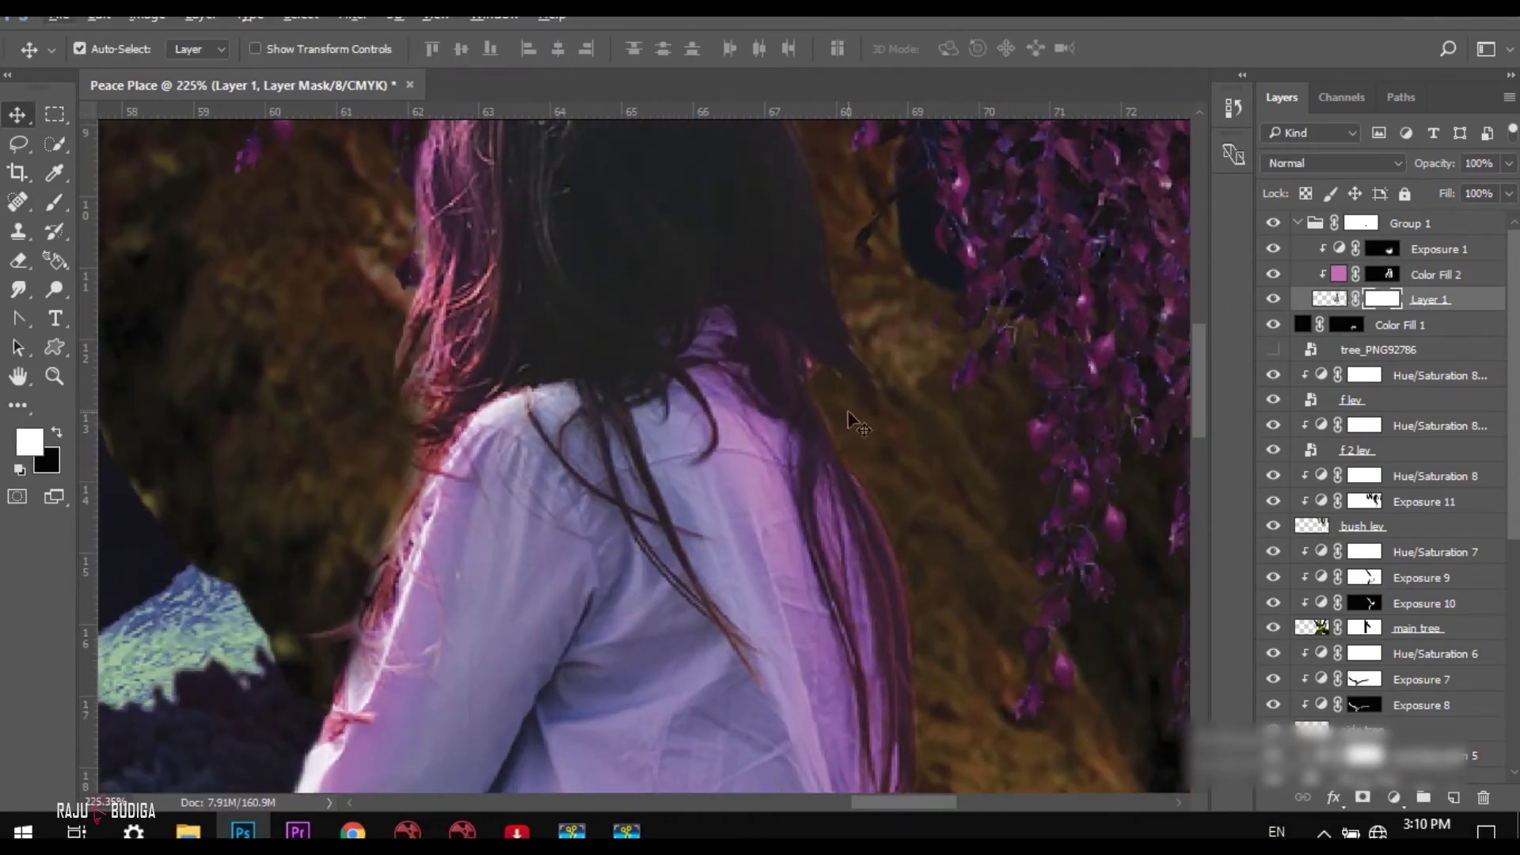
key(bracketleft)
key(bracketleft)
key(bracketleft)
key(x)
scroll(893, 351, down, 5)
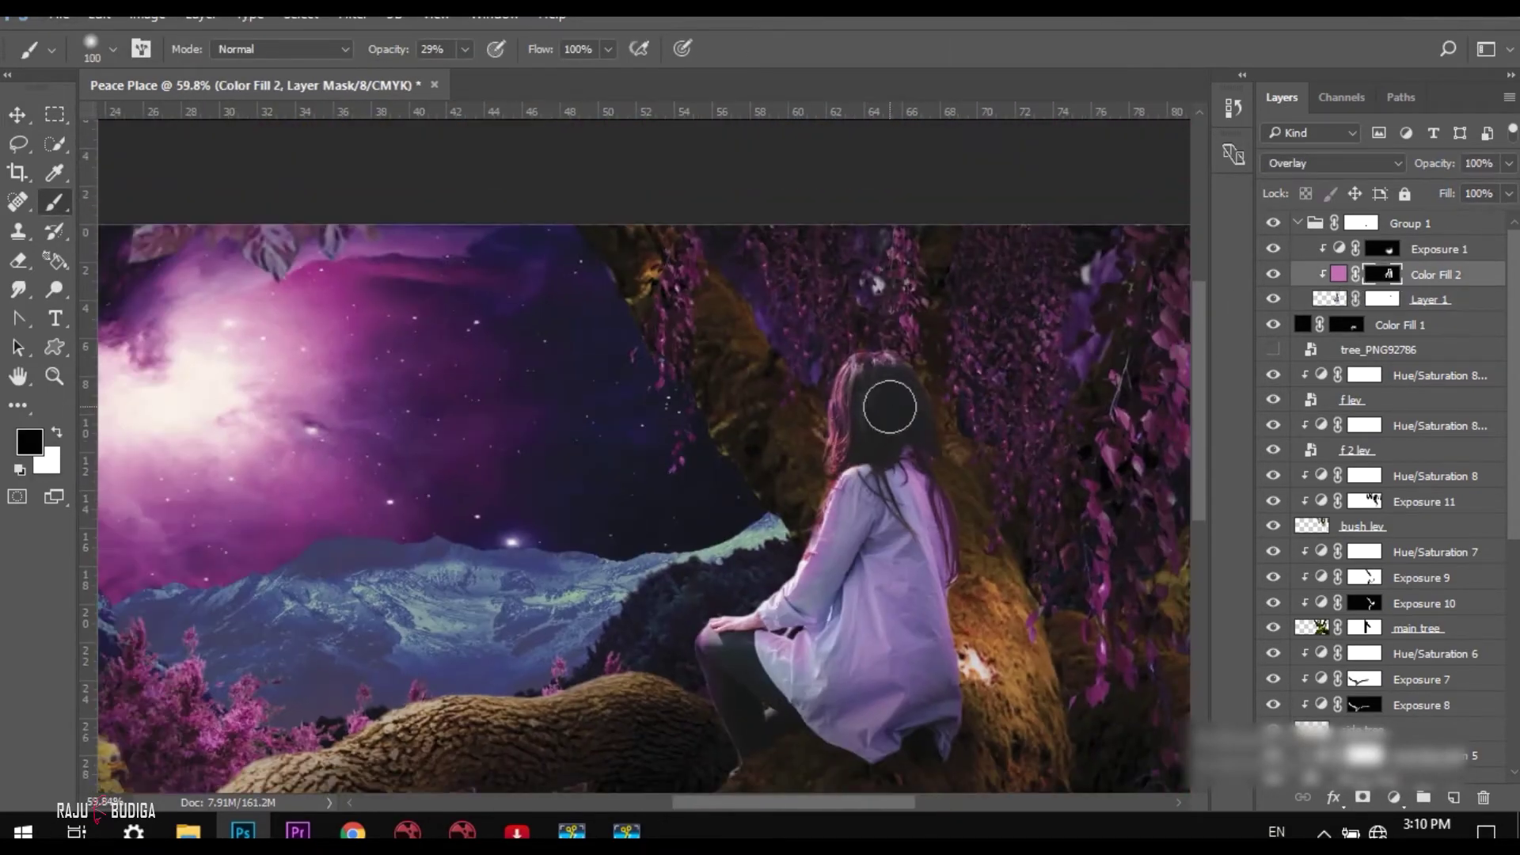
key(bracketright)
key(bracketright)
key(bracketright)
scroll(792, 420, down, 2)
Step: Add a clipped Exposure adjustment at -1.33 above the girl and paint its mask
click(1331, 299)
click(1393, 797)
click(1320, 472)
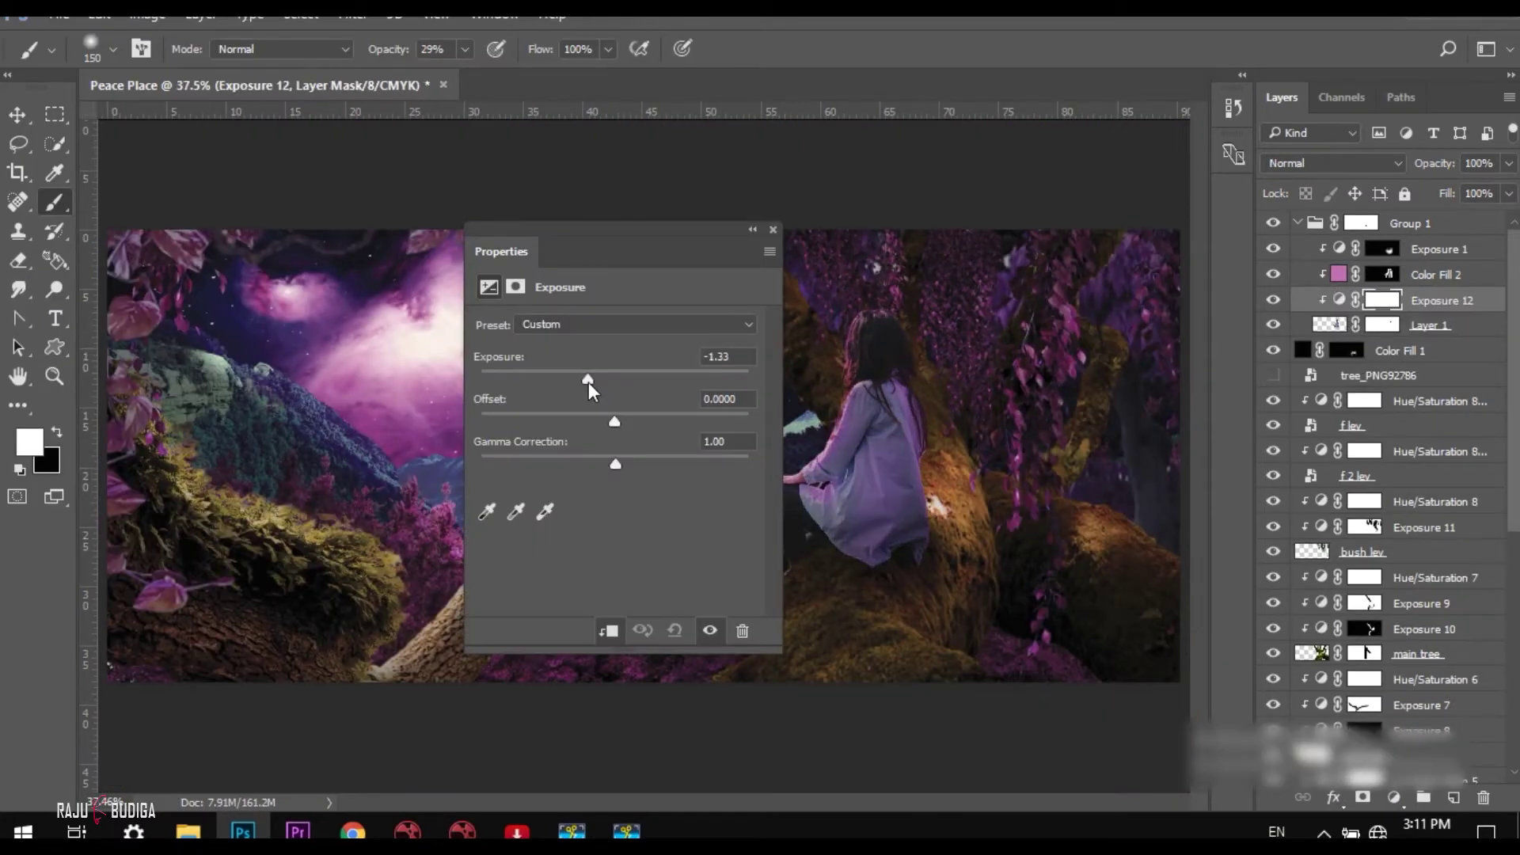
scroll(610, 387, up, 2)
key(0)
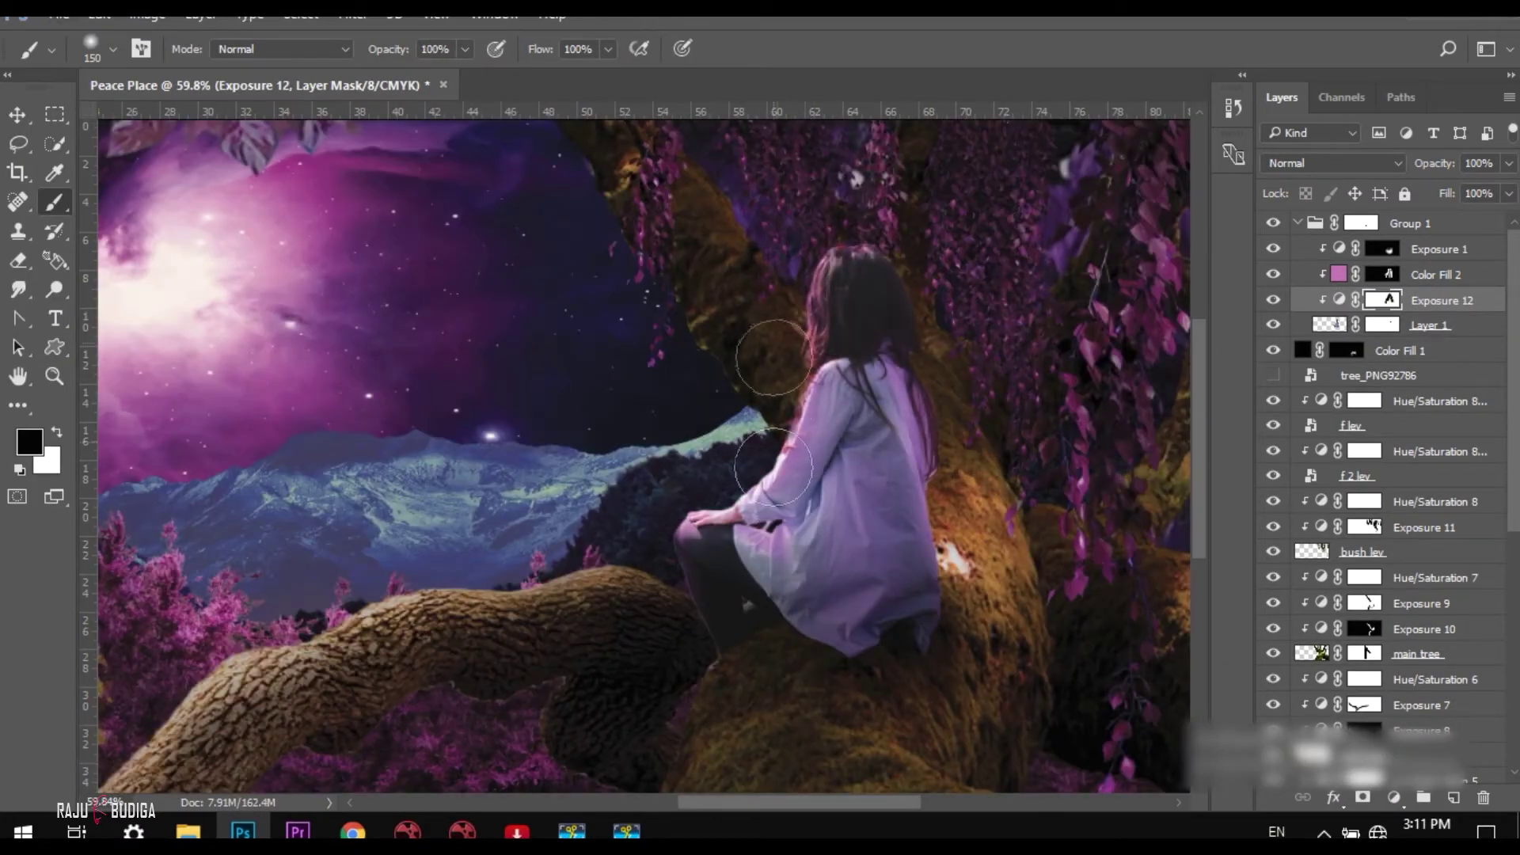
key(v)
scroll(633, 396, down, 3)
Step: Paint black and white on the side tree's mask where the branch meets the trunk
scroll(792, 432, up, 5)
click(792, 431)
scroll(792, 432, up, 3)
key(b)
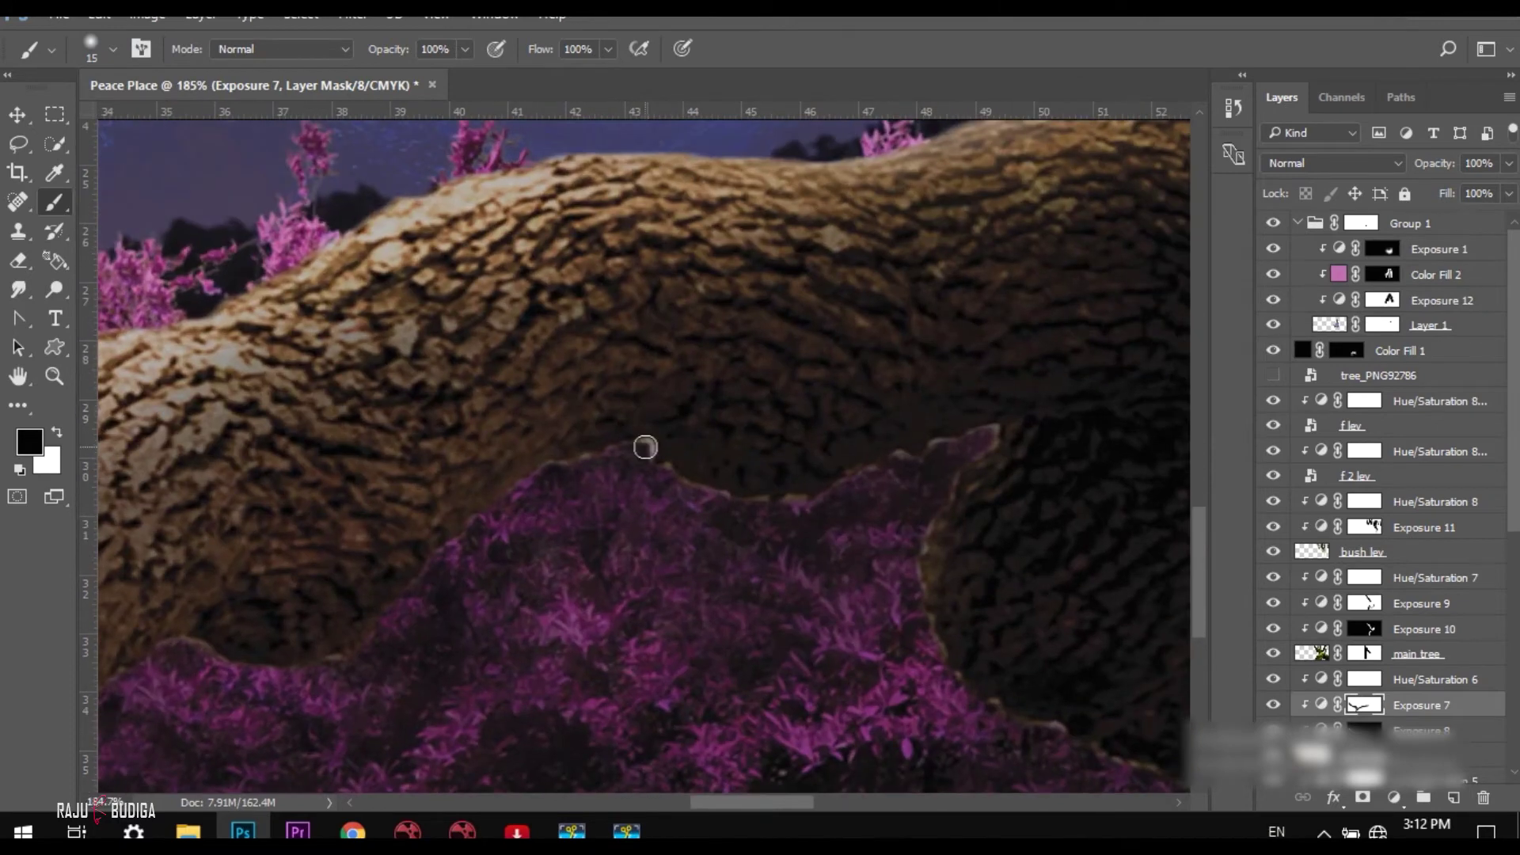
key(x)
ctrl+click(645, 449)
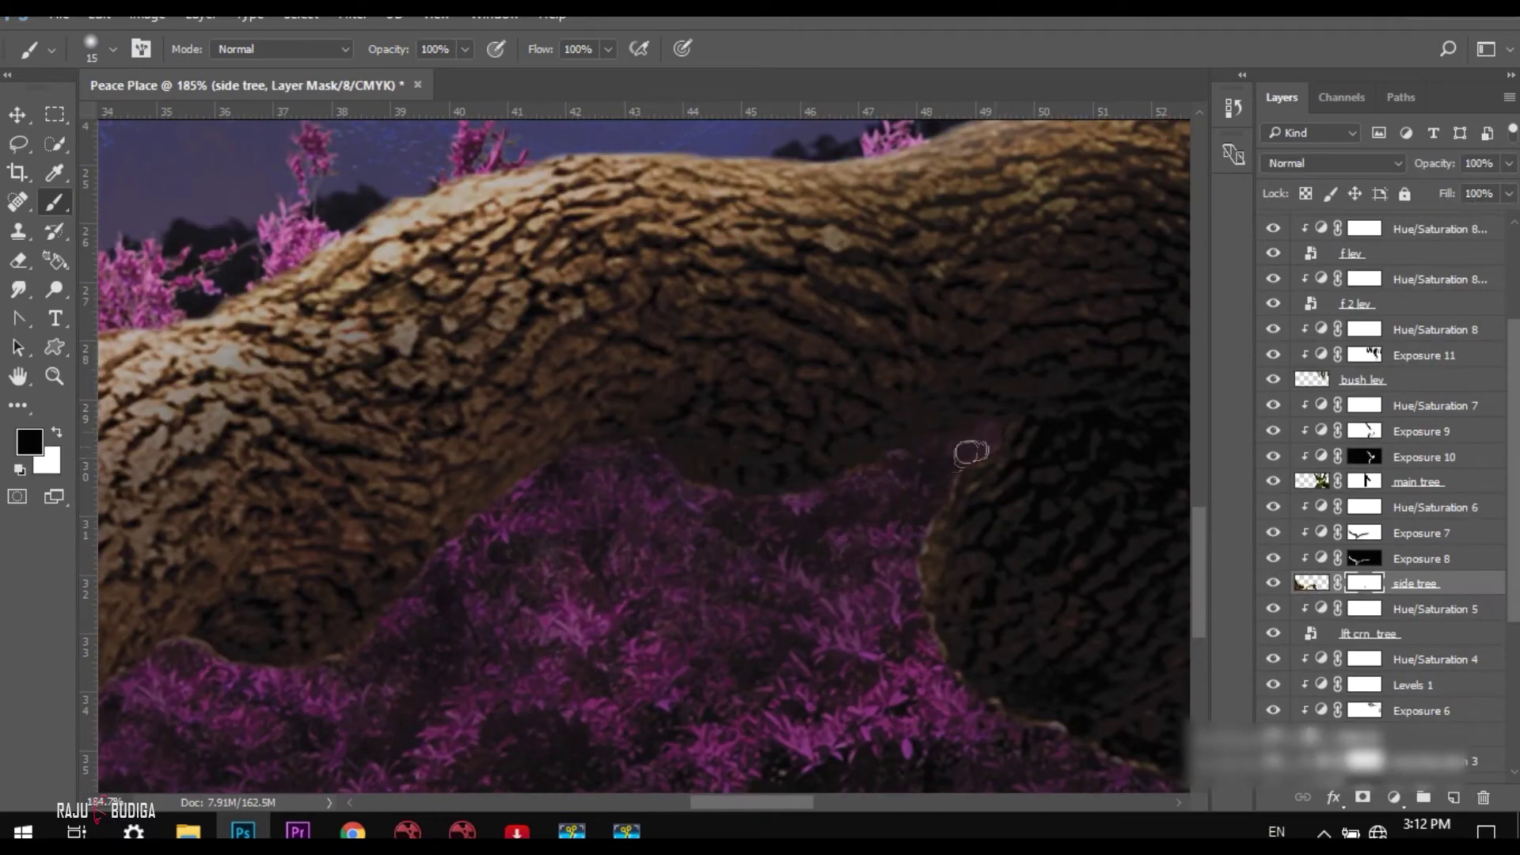
scroll(925, 528, down, 2)
scroll(756, 580, right, 3)
scroll(761, 448, down, 4)
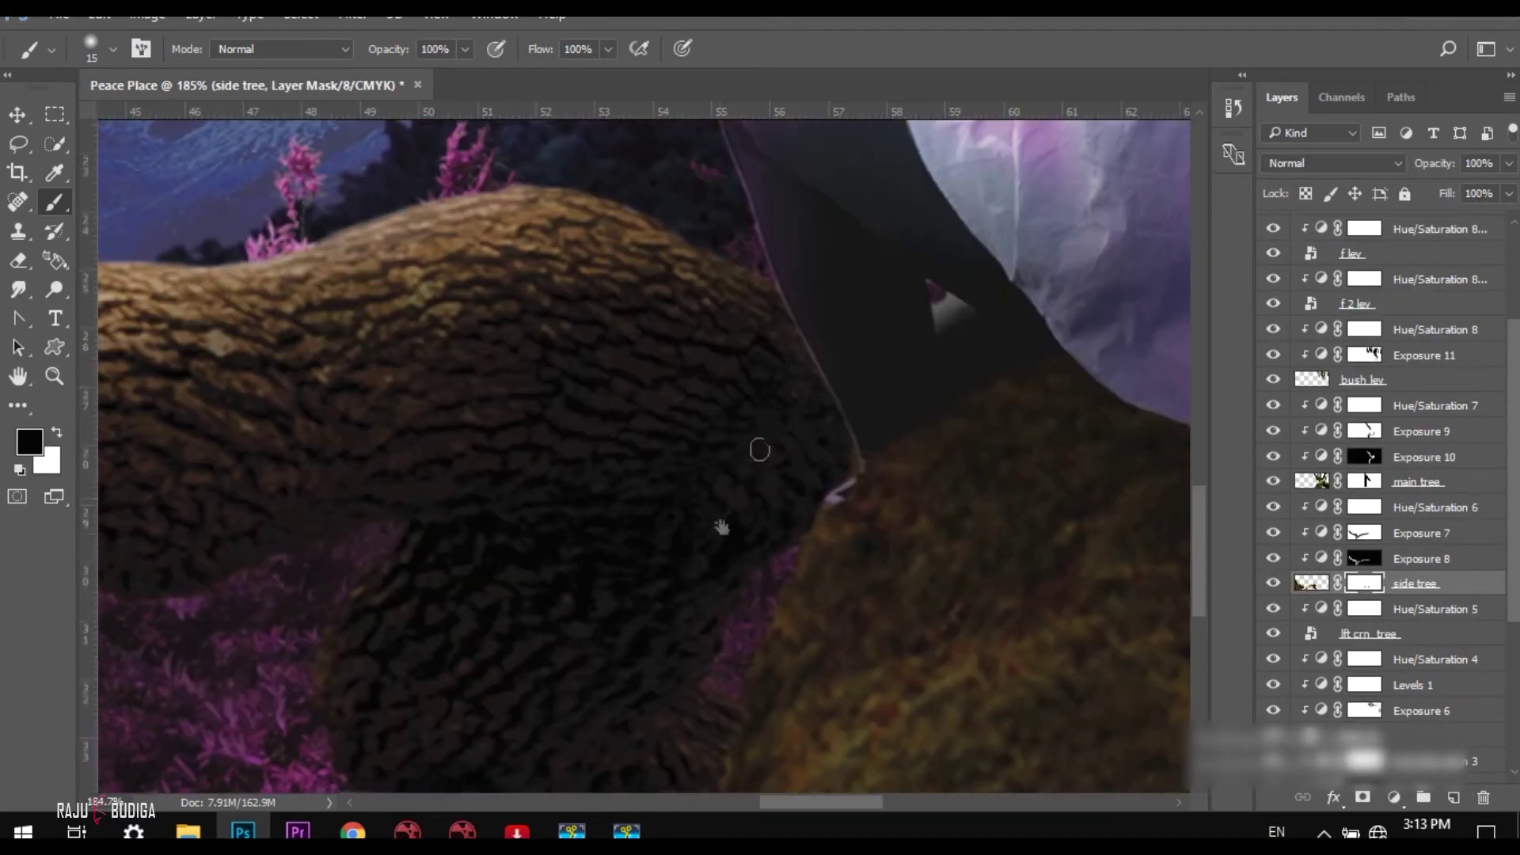
key(x)
scroll(849, 272, up, 5)
key(x)
scroll(609, 398, up, 2)
scroll(744, 351, down, 2)
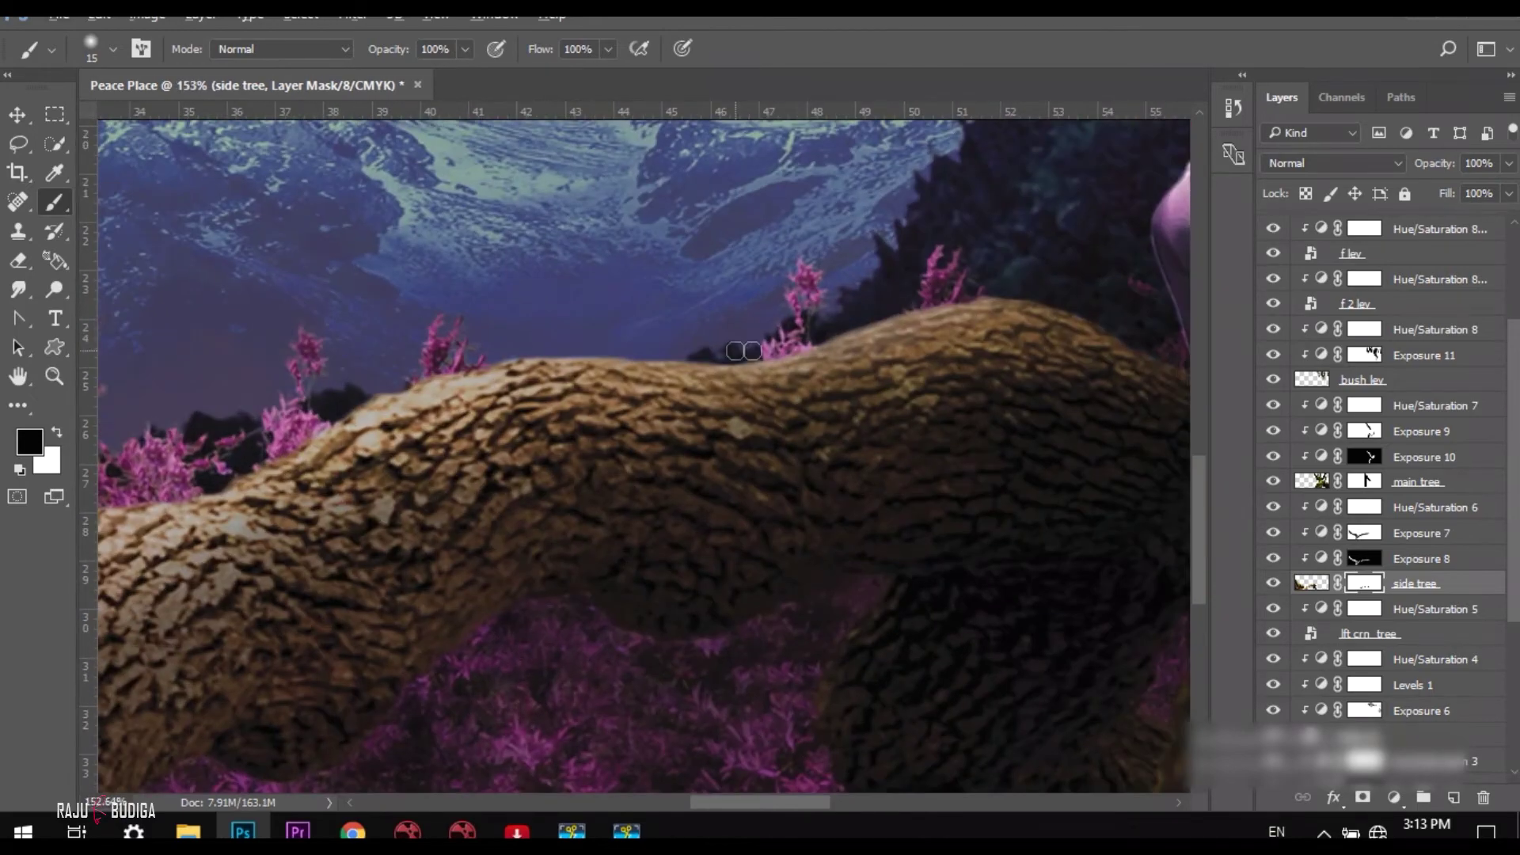
scroll(356, 406, down, 1)
scroll(426, 426, left, 3)
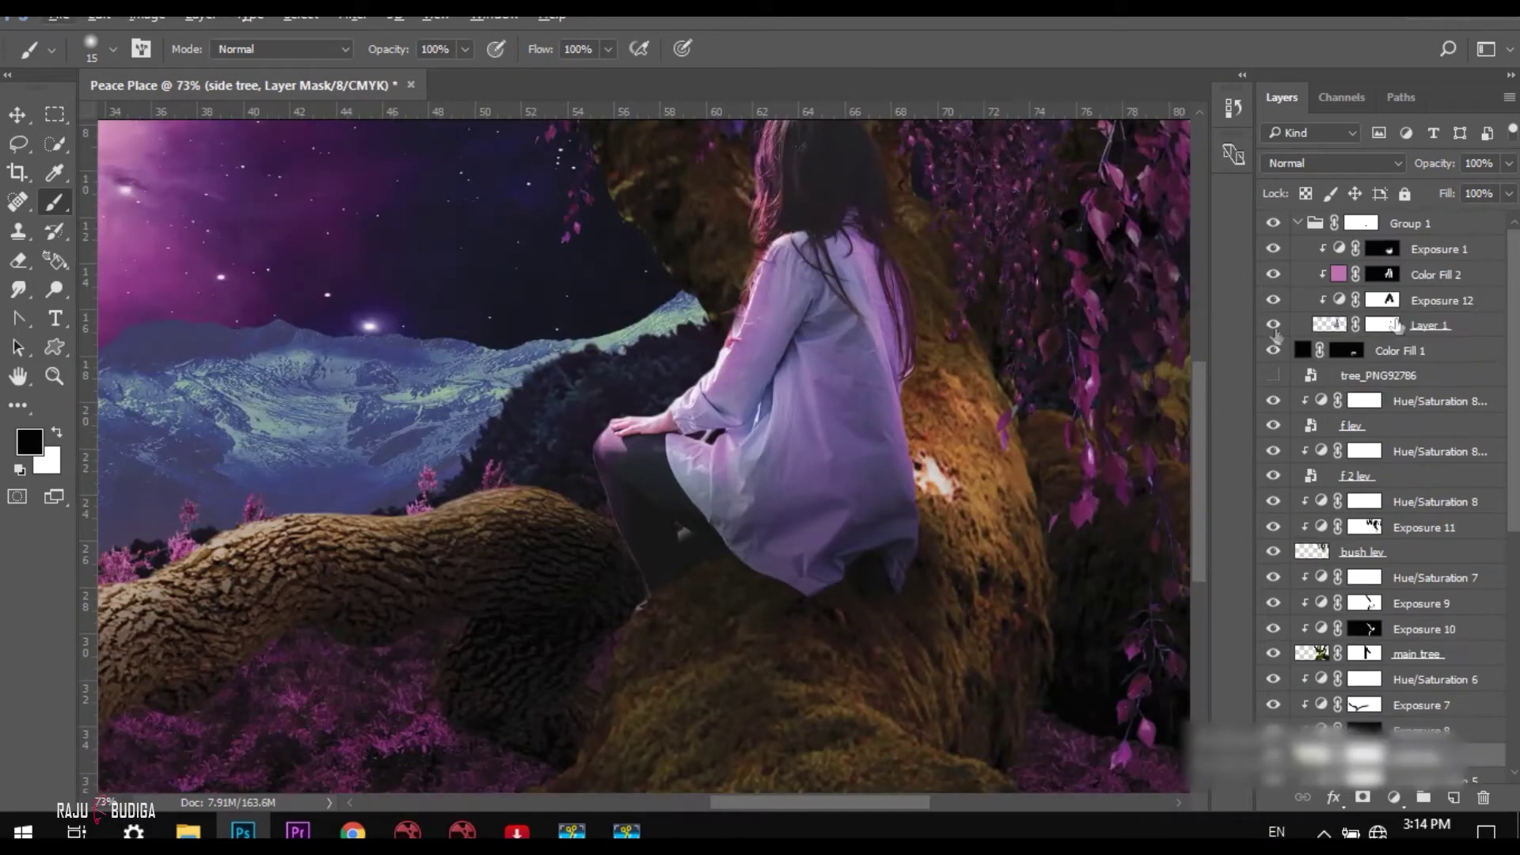
scroll(470, 305, down, 3)
scroll(532, 436, right, 1)
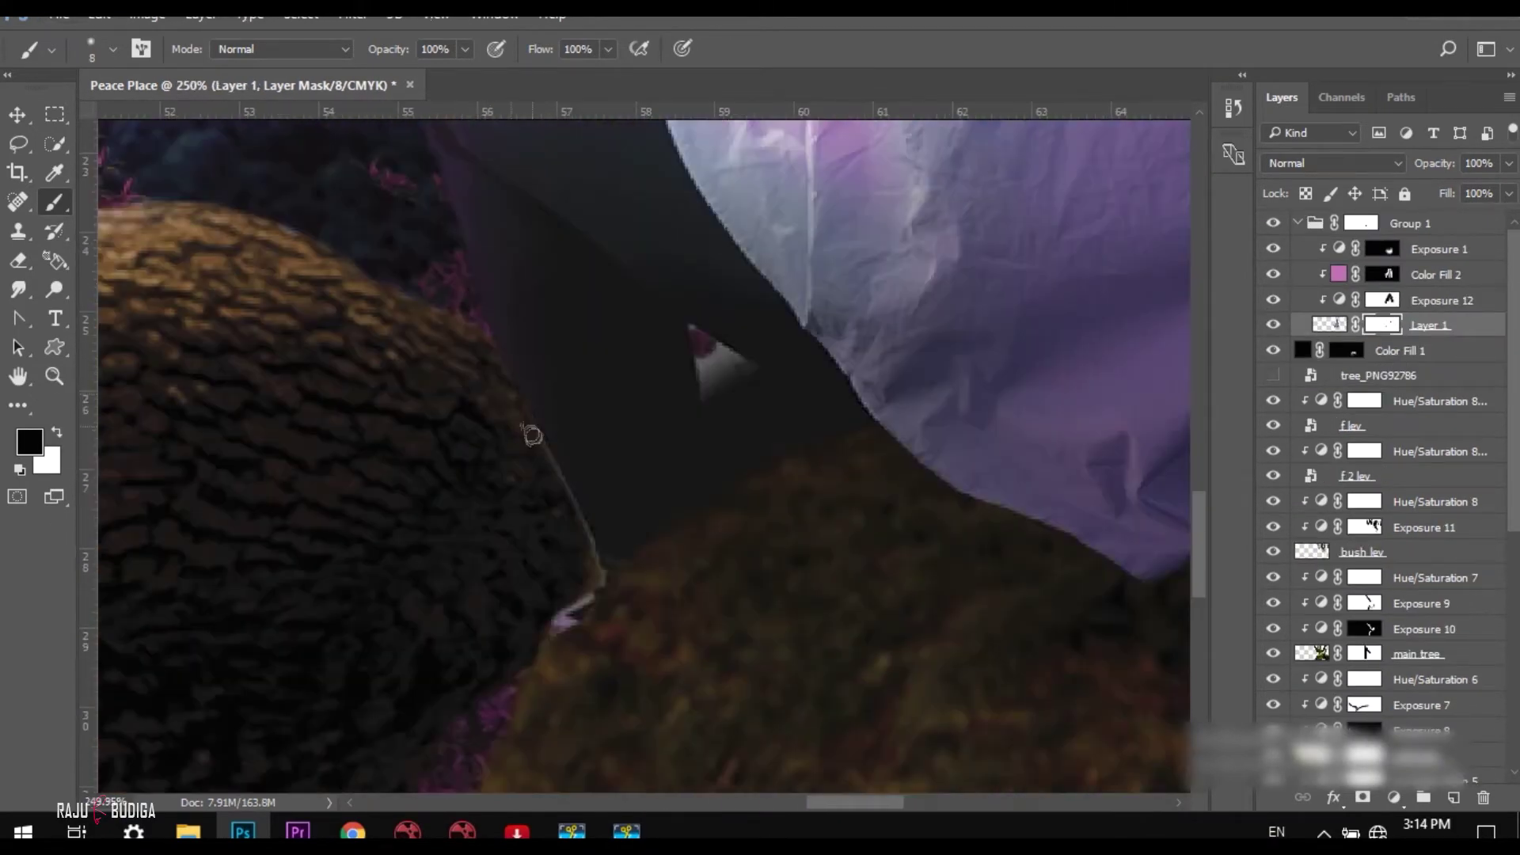
scroll(572, 464, up, 2)
scroll(582, 560, up, 2)
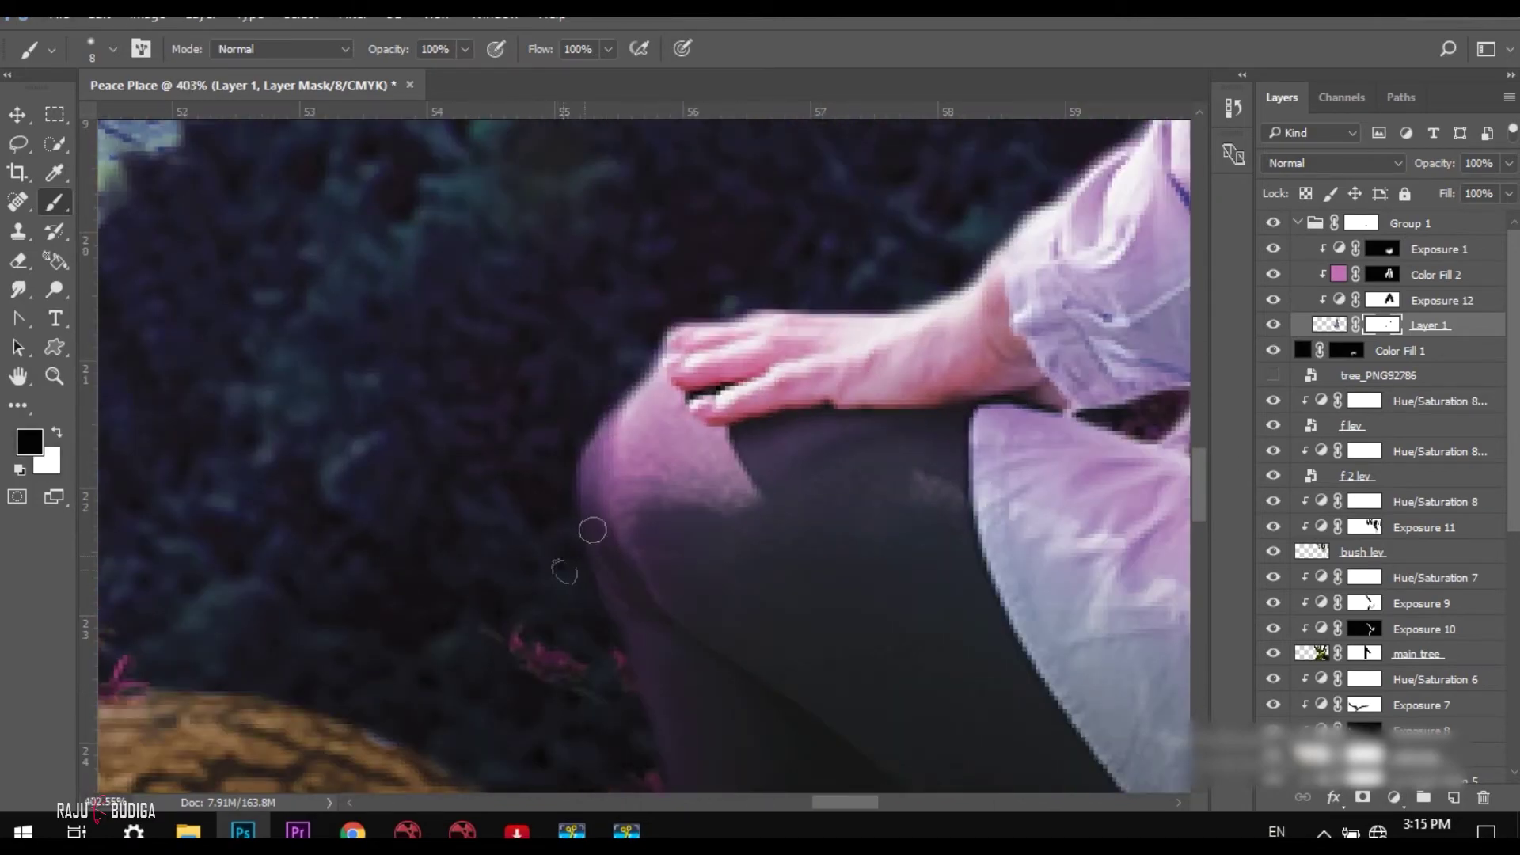
scroll(564, 570, down, 2)
scroll(618, 560, up, 3)
Step: Refine the Layer 1 mask along the girl's knee with a smaller brush
key(bracketleft)
key(bracketleft)
key(bracketleft)
scroll(657, 478, up, 1)
key(x)
scroll(657, 478, down, 3)
scroll(657, 479, down, 3)
scroll(658, 478, down, 2)
key(v)
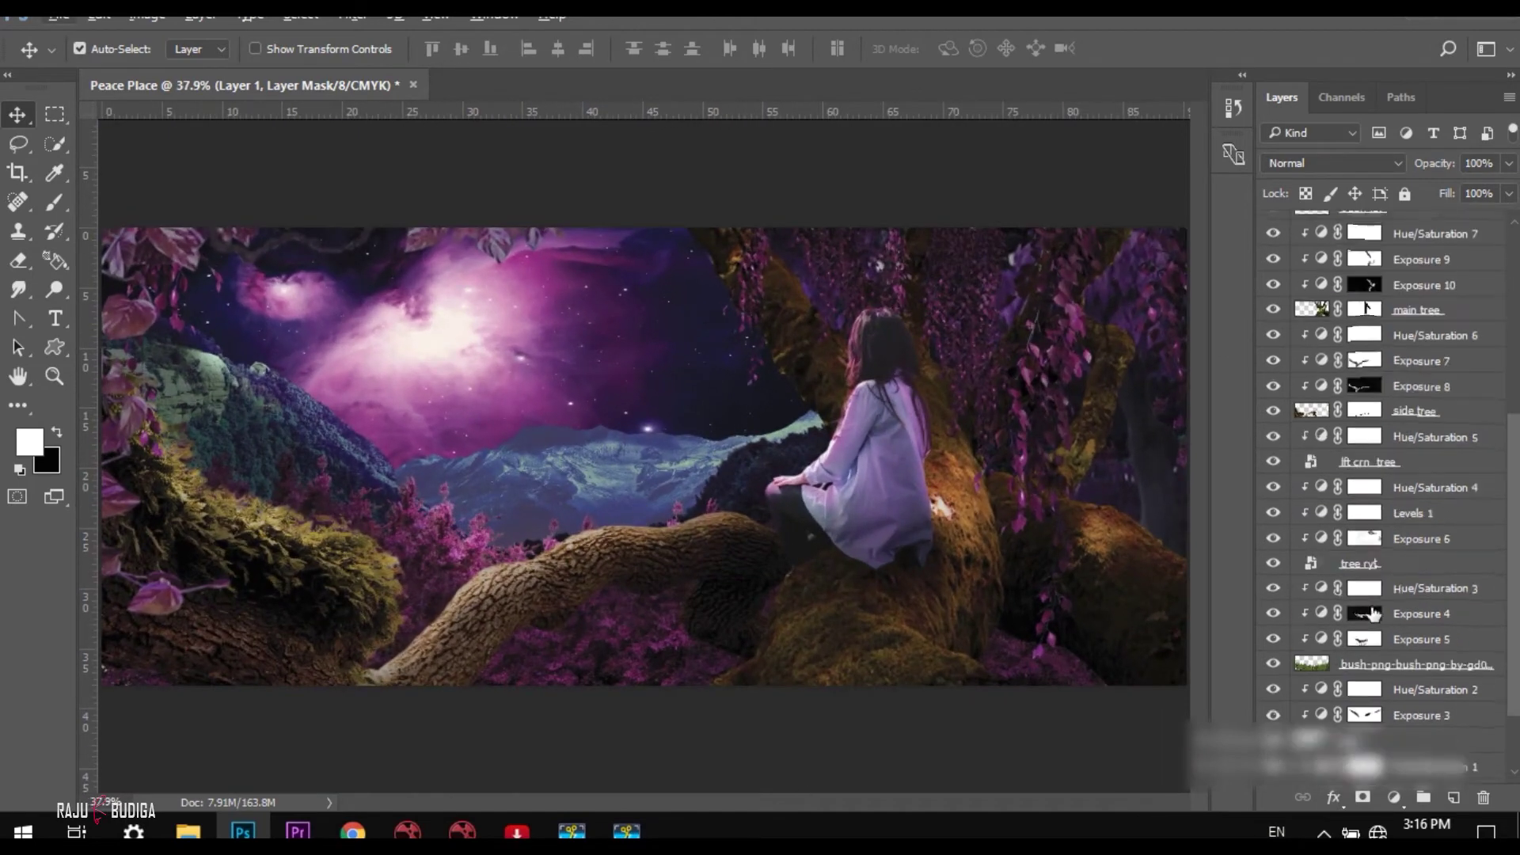
scroll(1386, 475, down, 10)
key(x)
click(1273, 748)
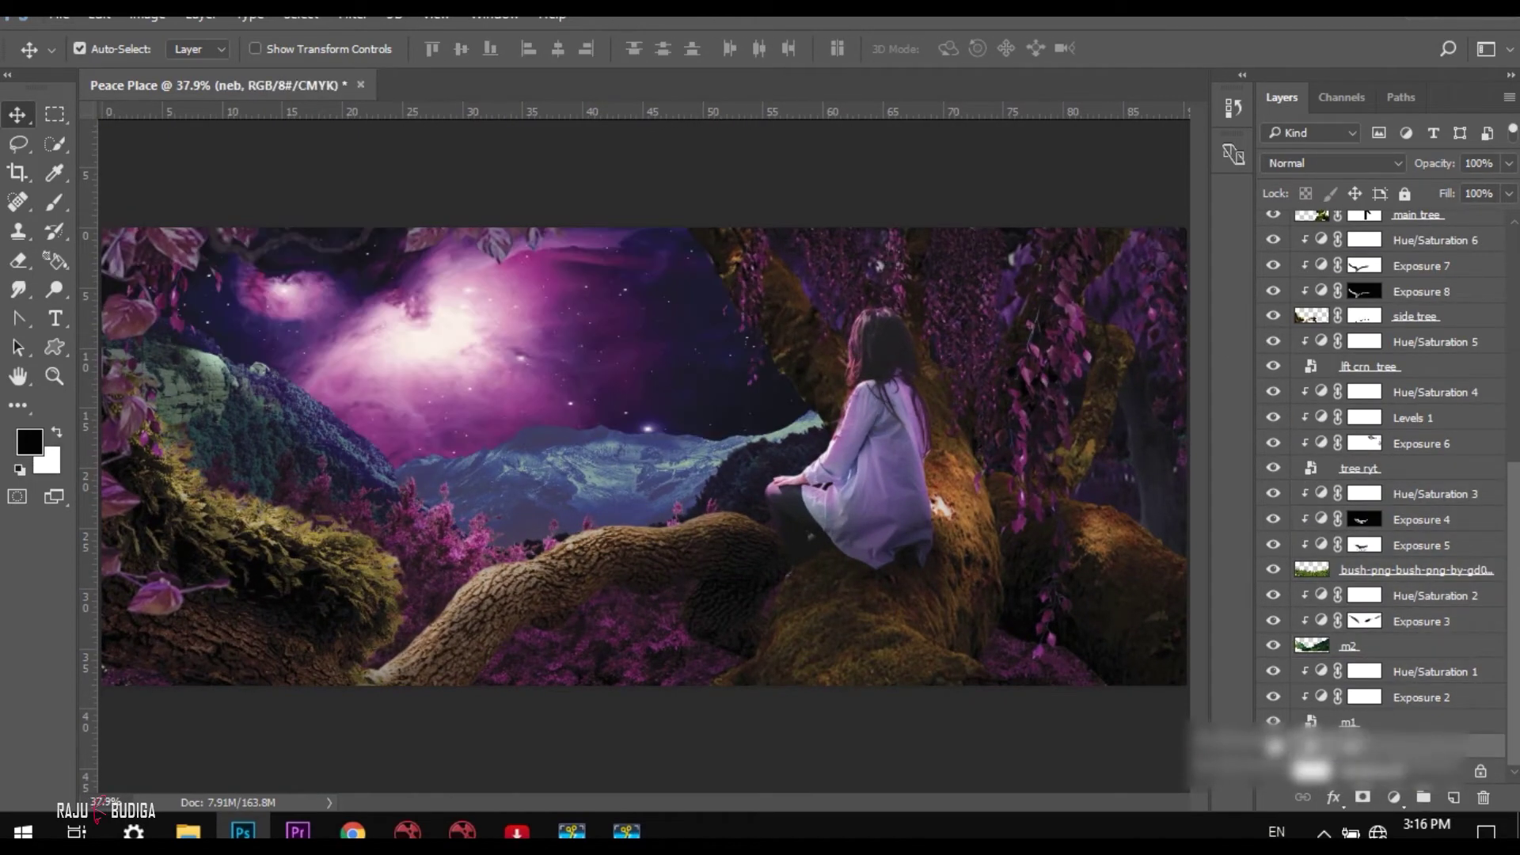
Step: Apply a 15 px Field Blur to the m1 and m2 mountain layers
click(353, 14)
click(697, 281)
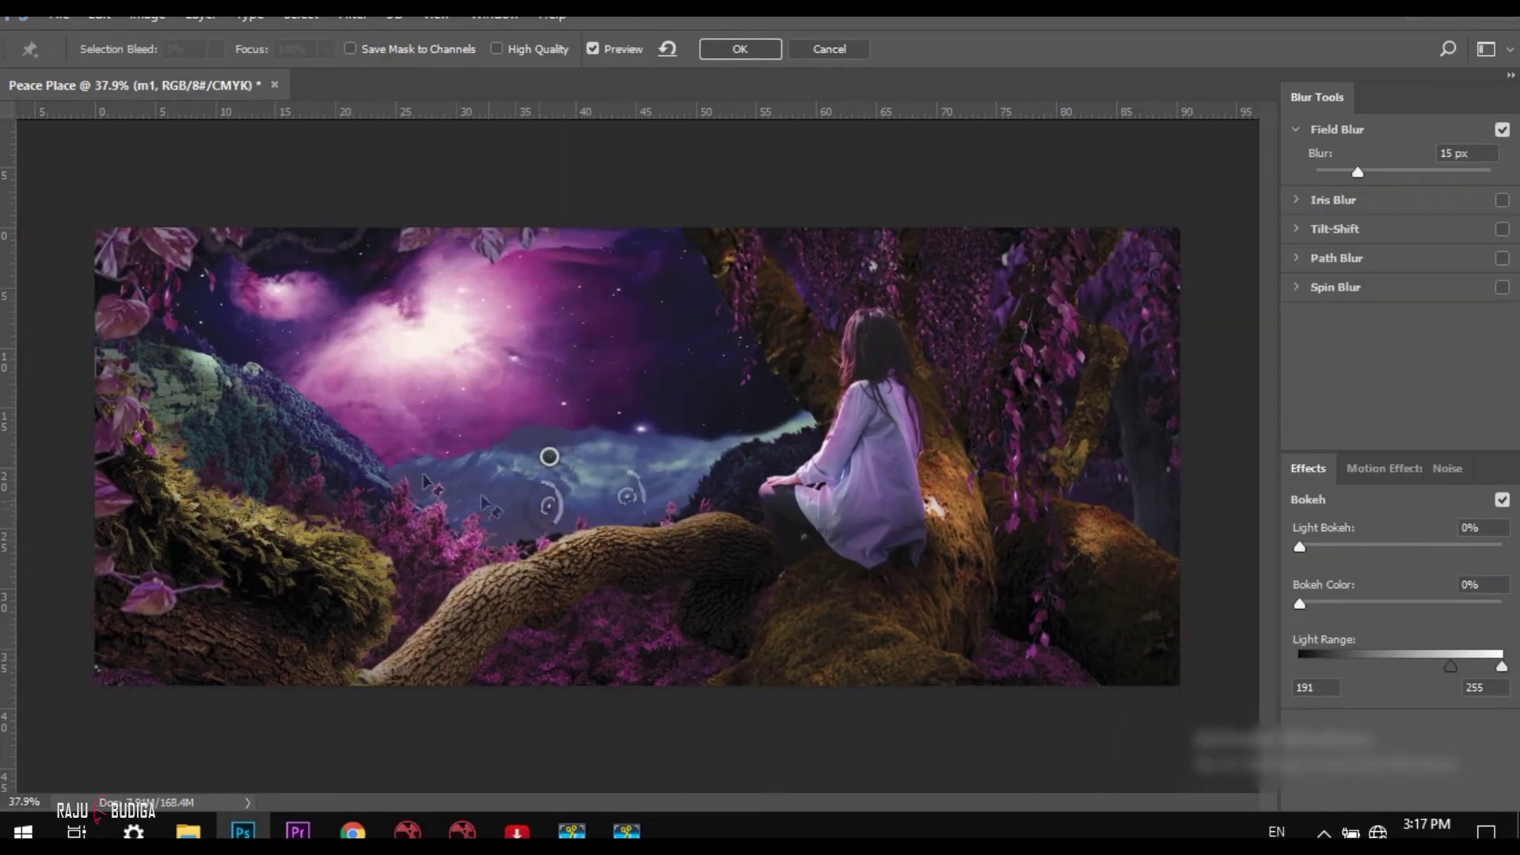
click(541, 441)
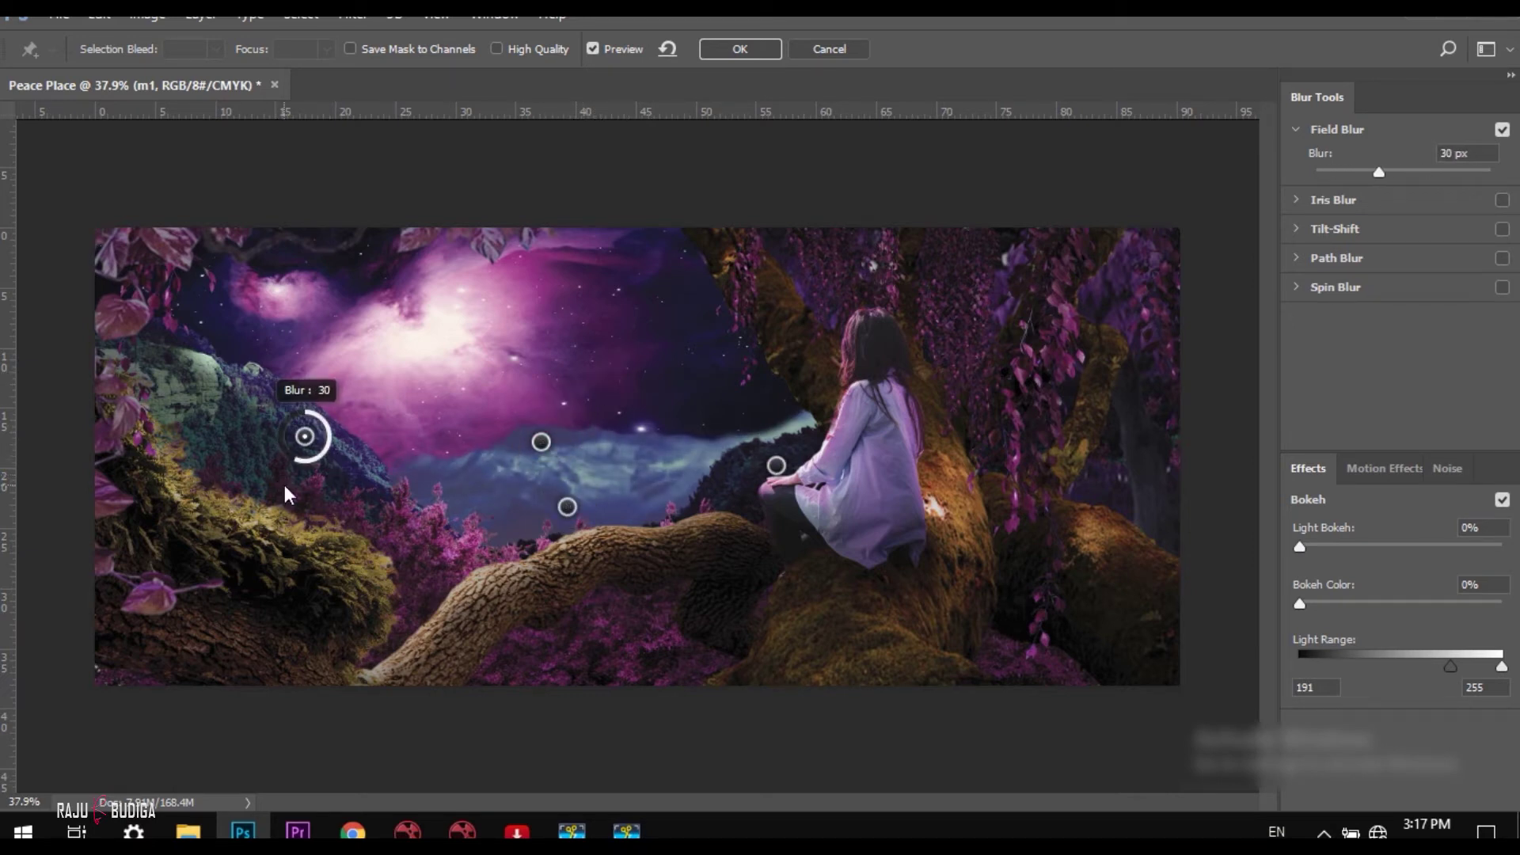
click(649, 329)
click(1349, 601)
click(352, 14)
click(727, 279)
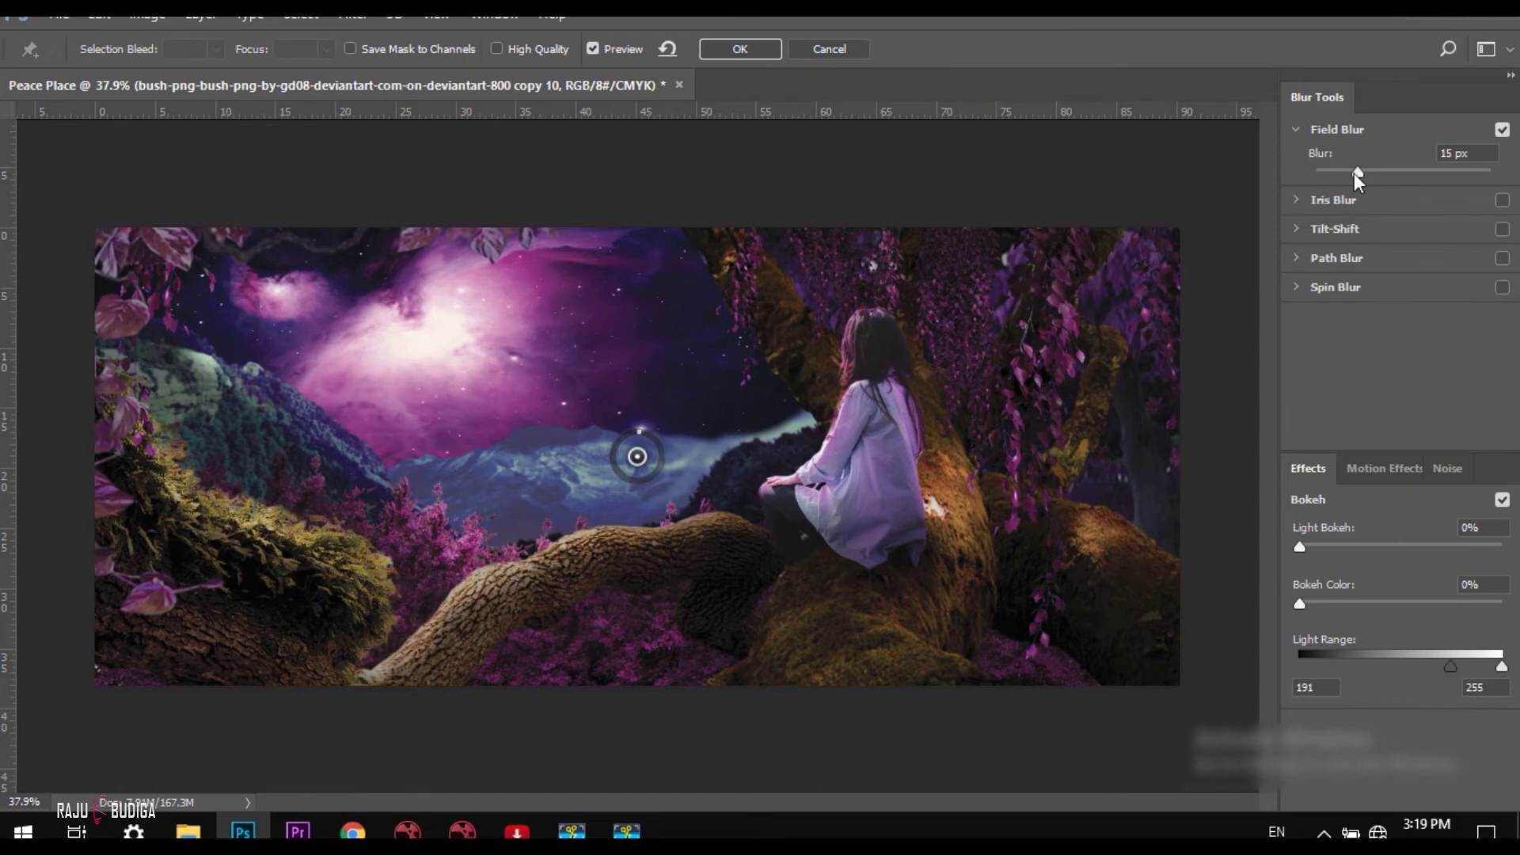
key(Return)
scroll(1386, 475, up, 5)
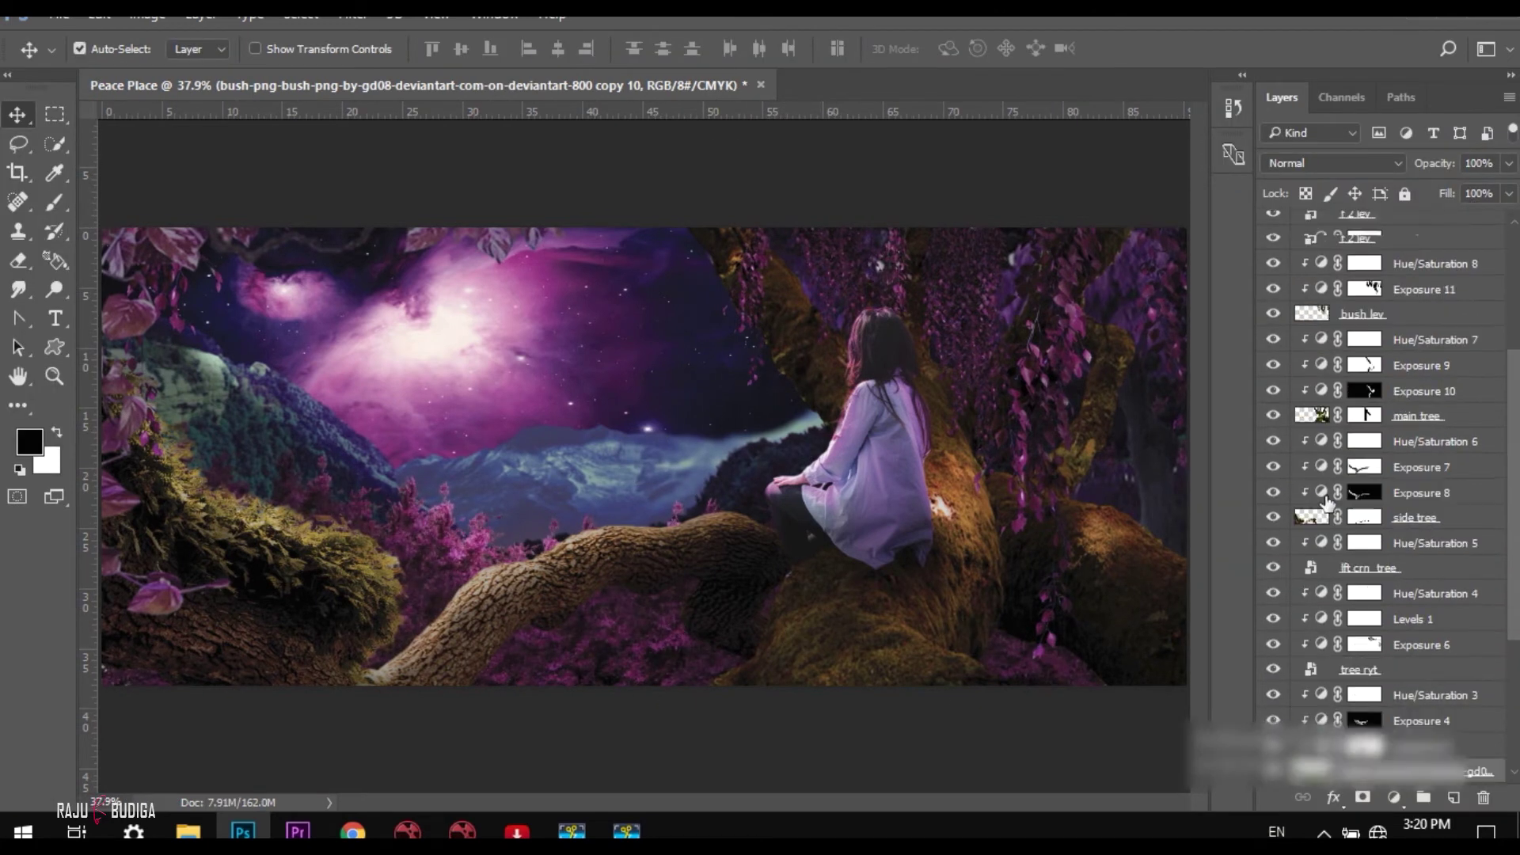
Step: Repeat the Field Blur on f lev and bush lev, then group all layers and duplicate the group
click(1417, 430)
key(ctrl+alt+f)
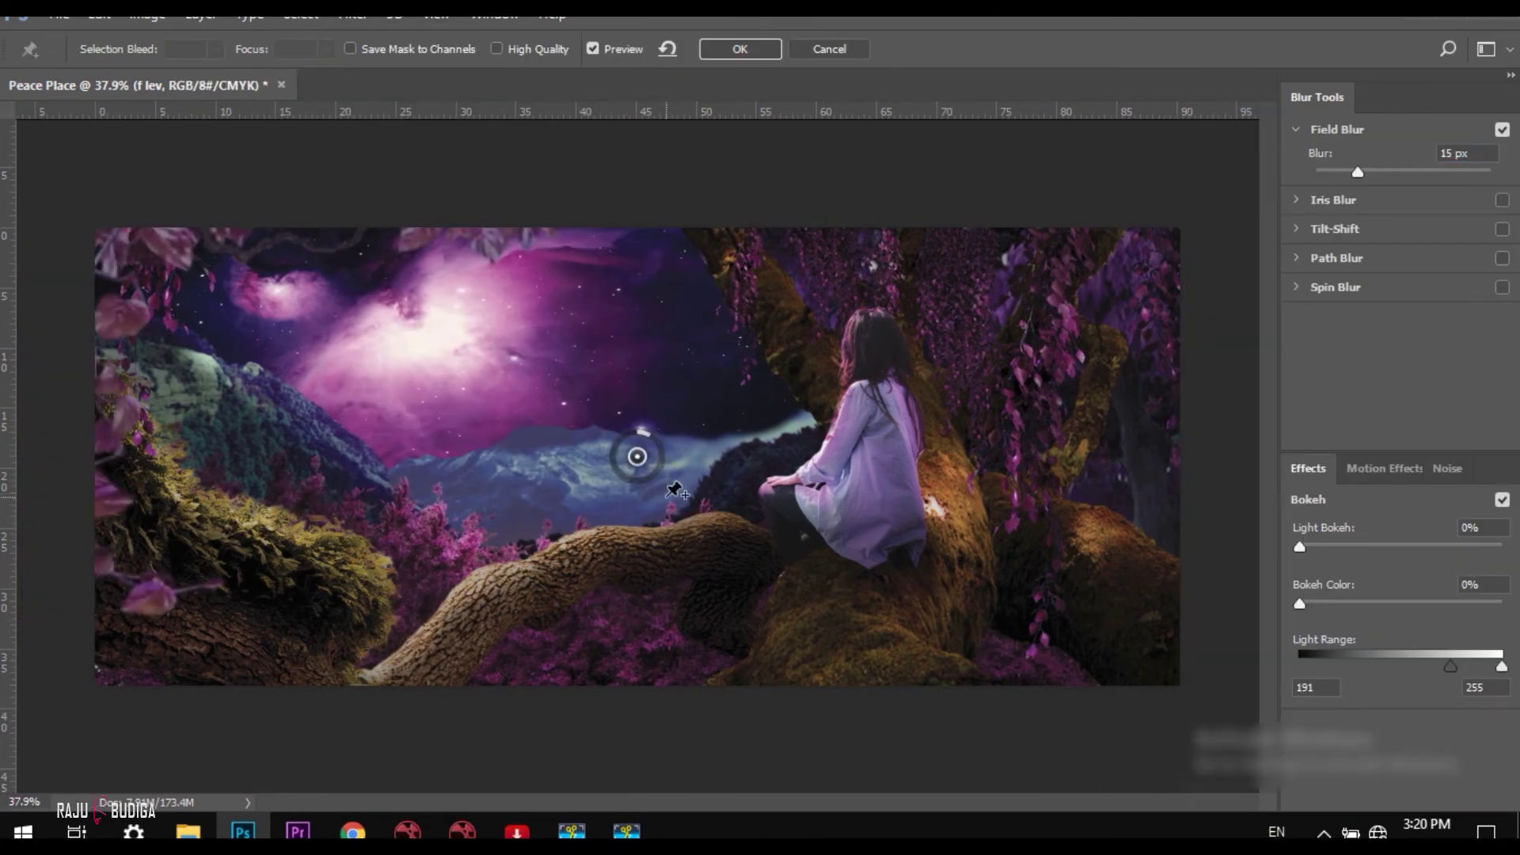
key(Return)
click(1277, 606)
key(ctrl+alt+f)
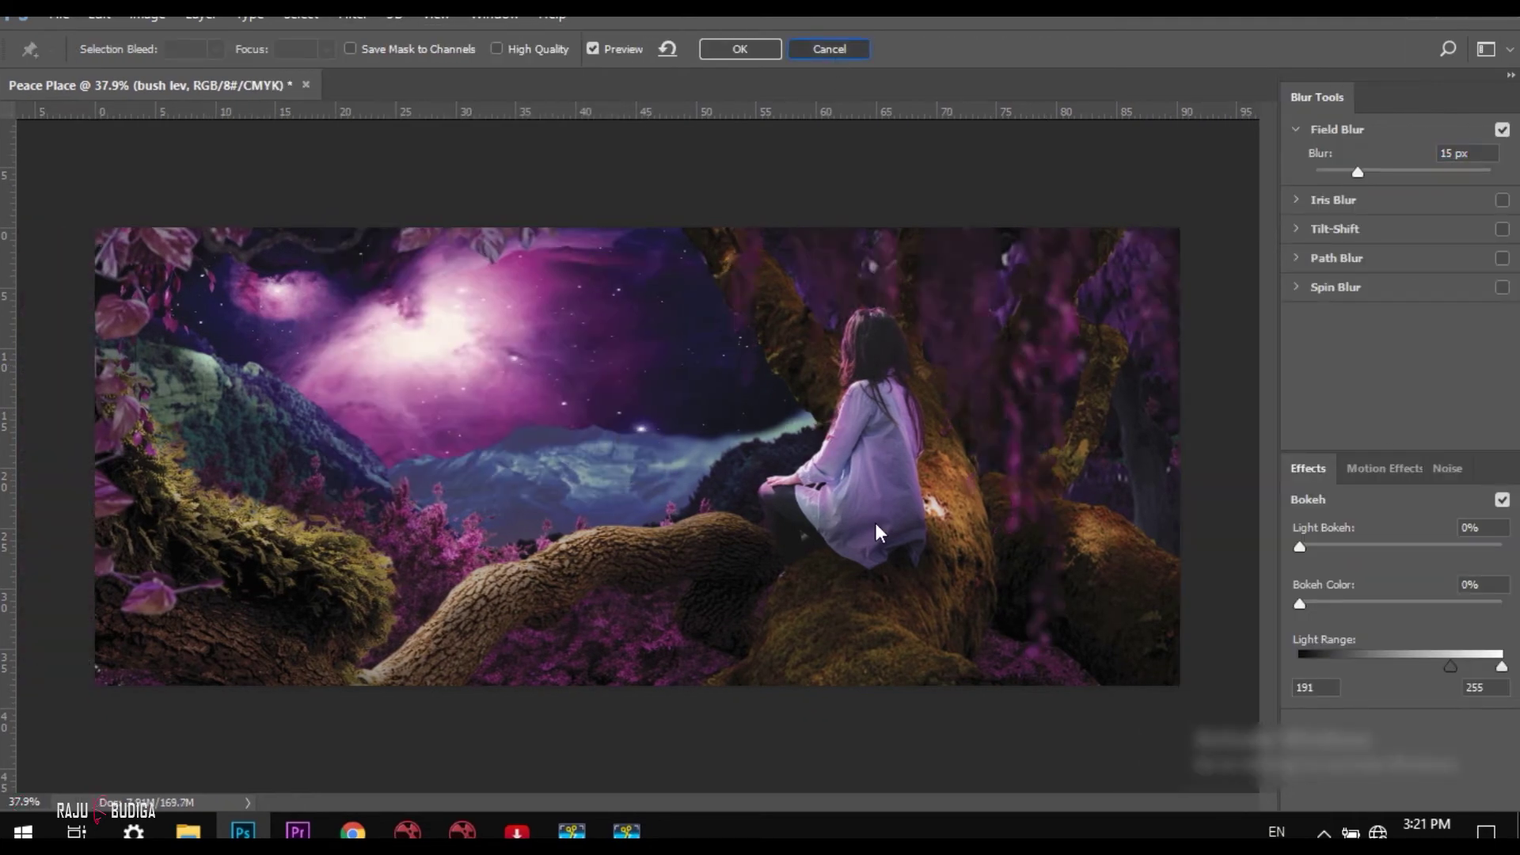
key(Return)
key(ctrl+0)
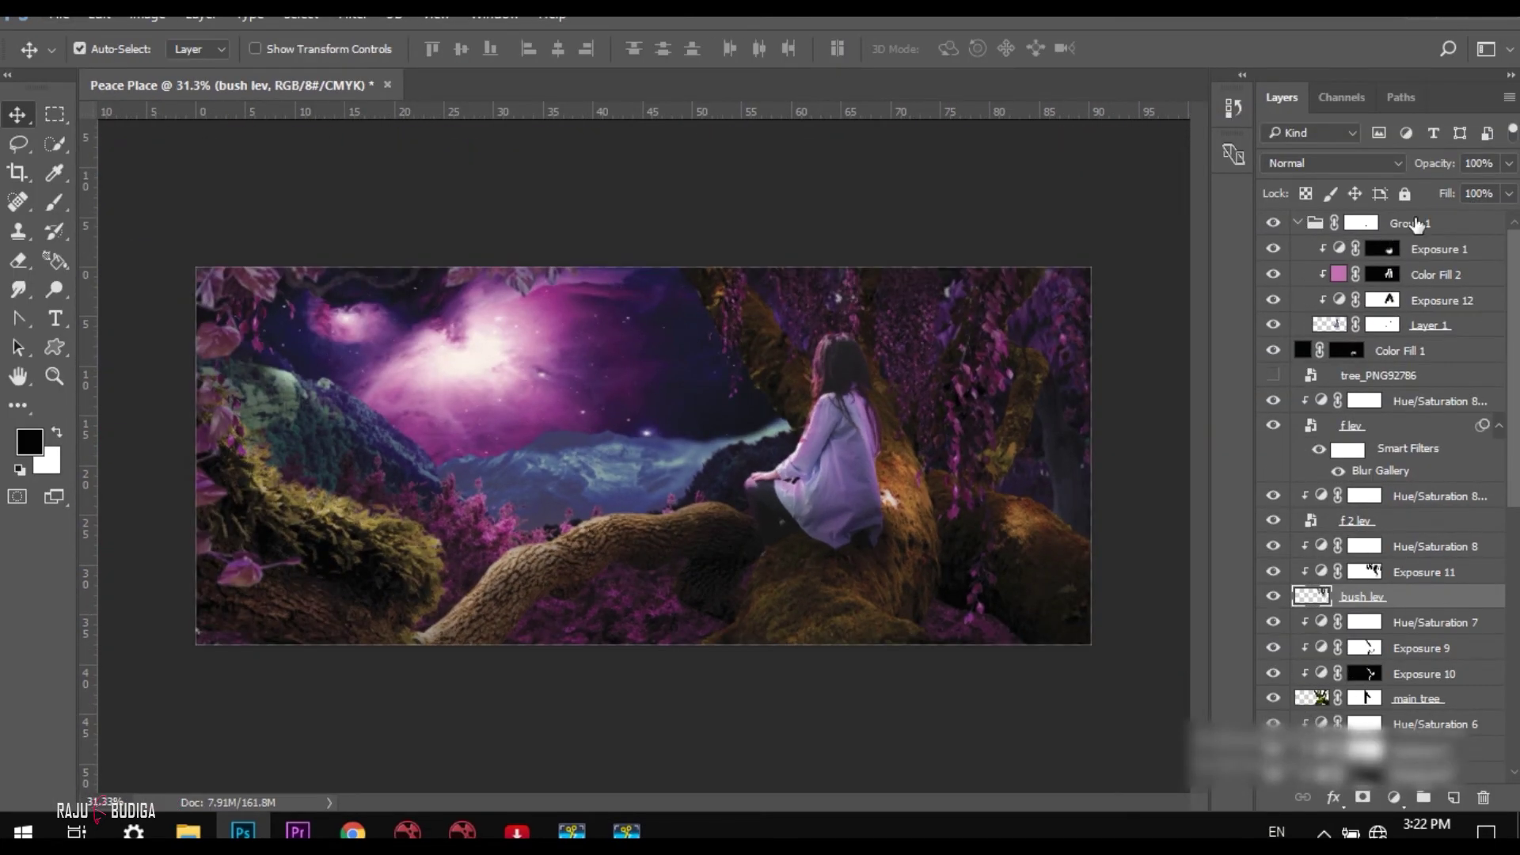
key(ctrl+g)
key(ctrl+j)
Step: In Camera Raw, warm Temperature to +14 and adjust Highlights, Shadows and Whites
key(ctrl+alt+f)
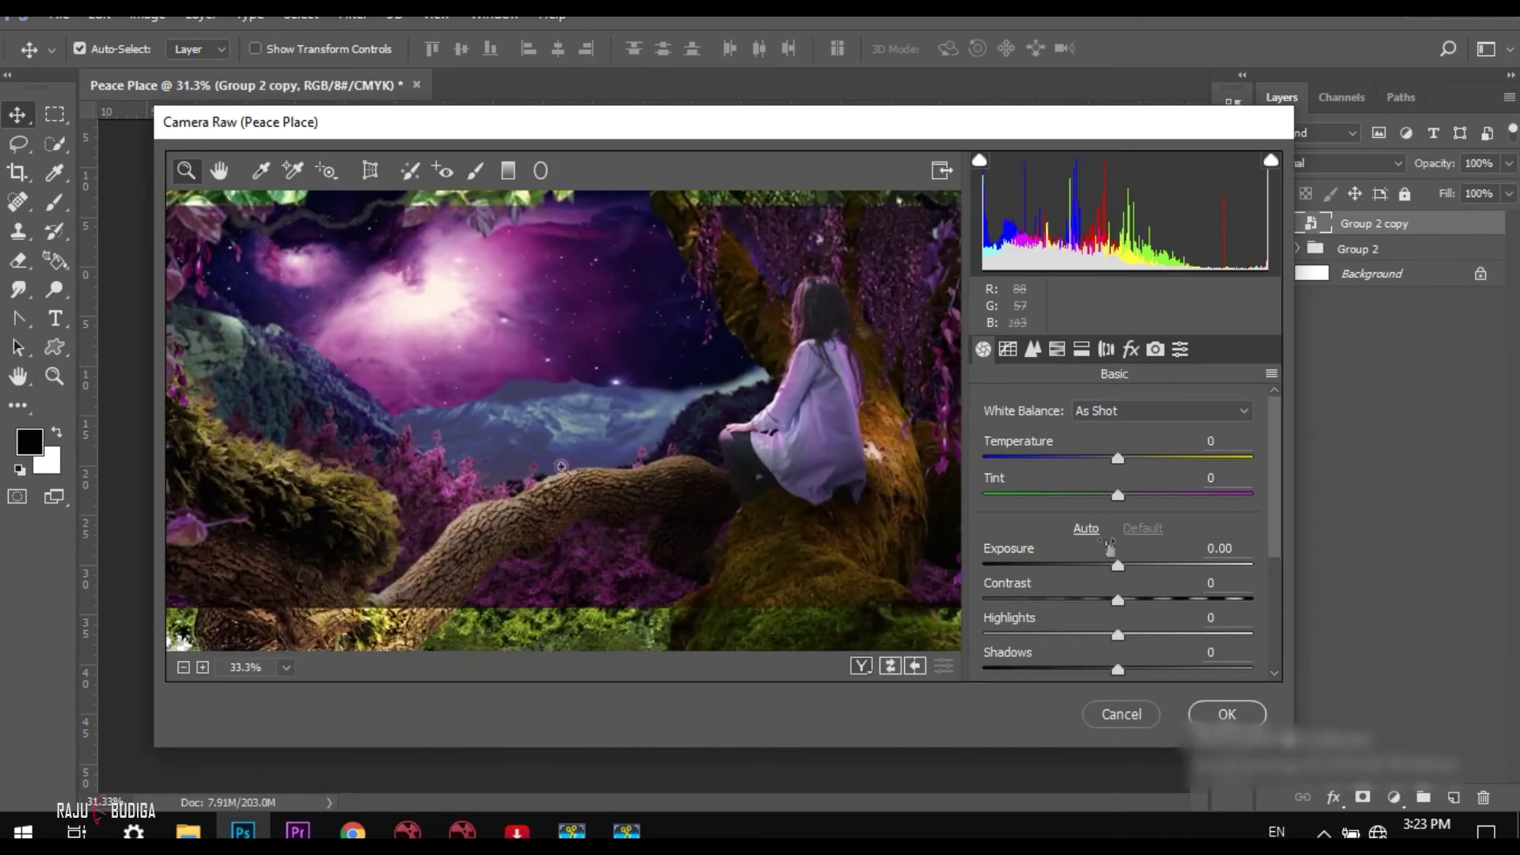
mouse_move(1118, 458)
mouse_down()
mouse_move(1137, 457)
mouse_move(1132, 496)
mouse_up()
drag(1117, 565, 1122, 566)
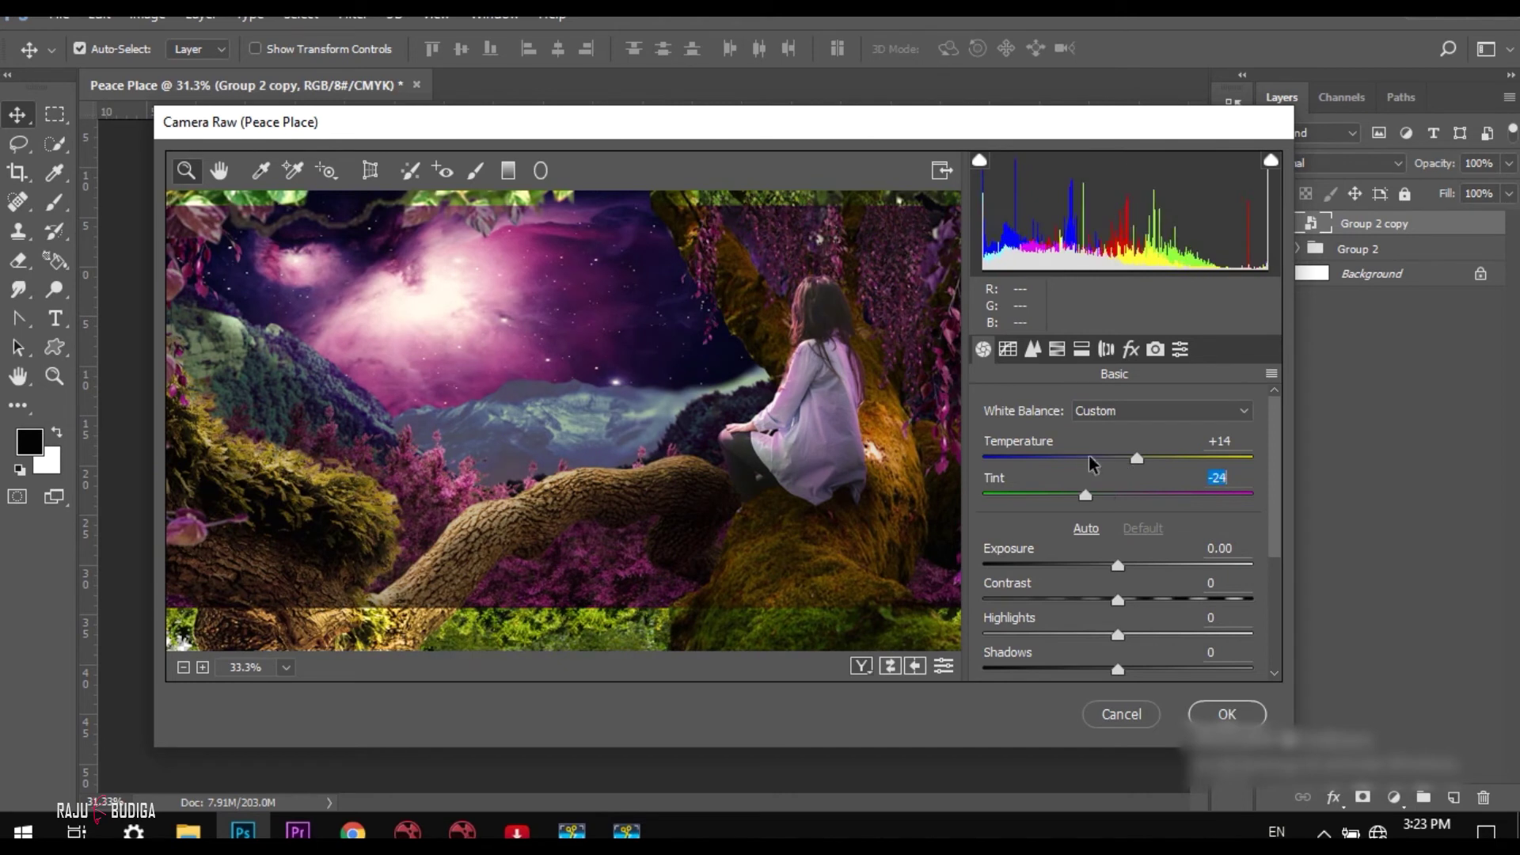
drag(1117, 634, 1124, 634)
scroll(1108, 554, down, 2)
drag(1117, 457, 1121, 456)
scroll(1121, 539, down, 3)
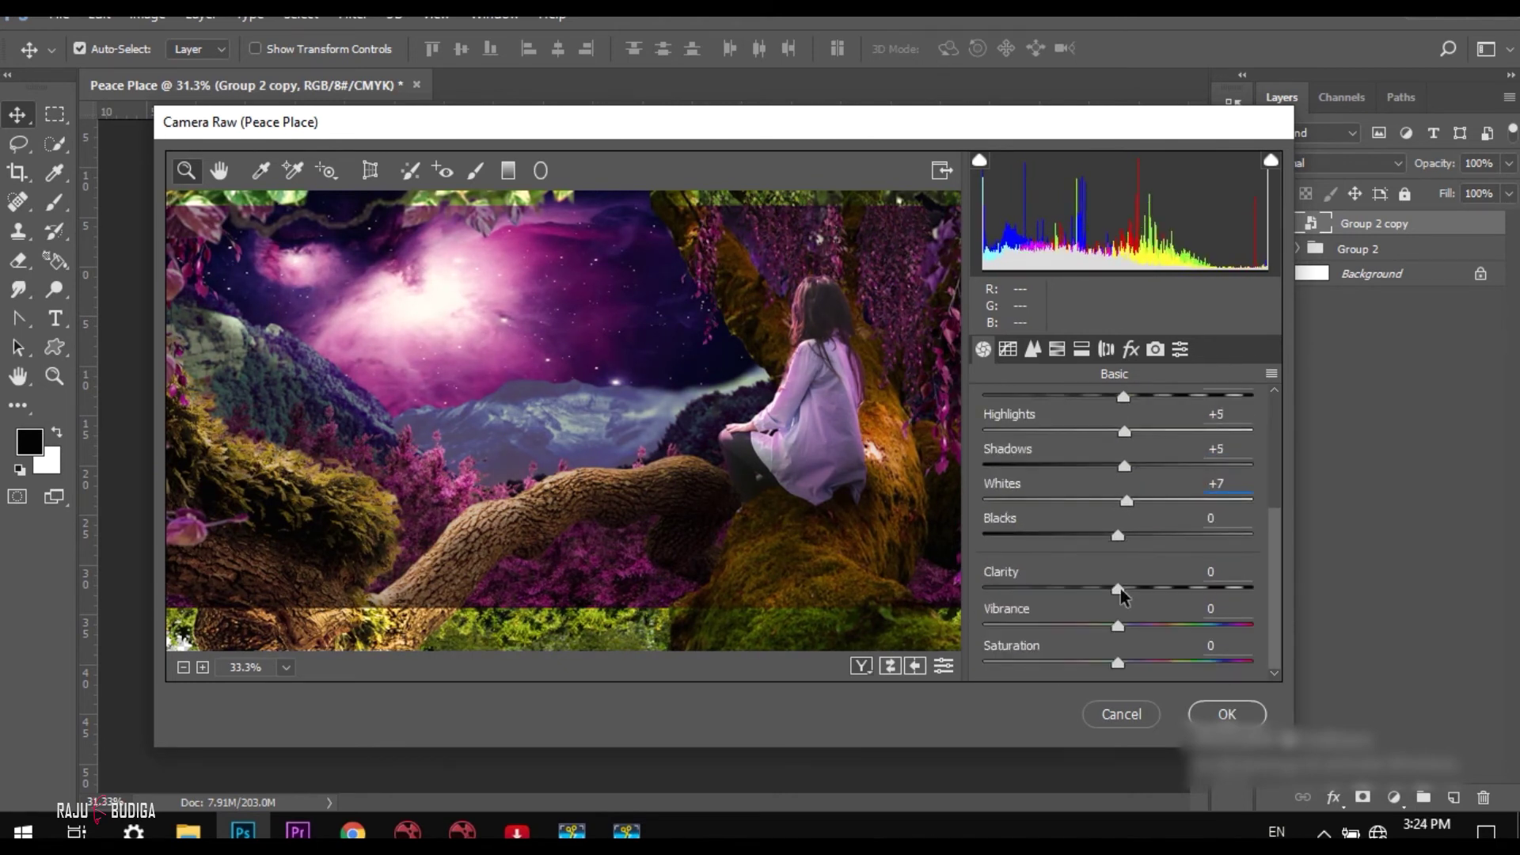
Step: Shift HSL Blues hue +52 and saturation -58, and apply the Camera Raw grade
key(ctrl+alt+3)
key(ctrl+alt+4)
scroll(1124, 669, down, 2)
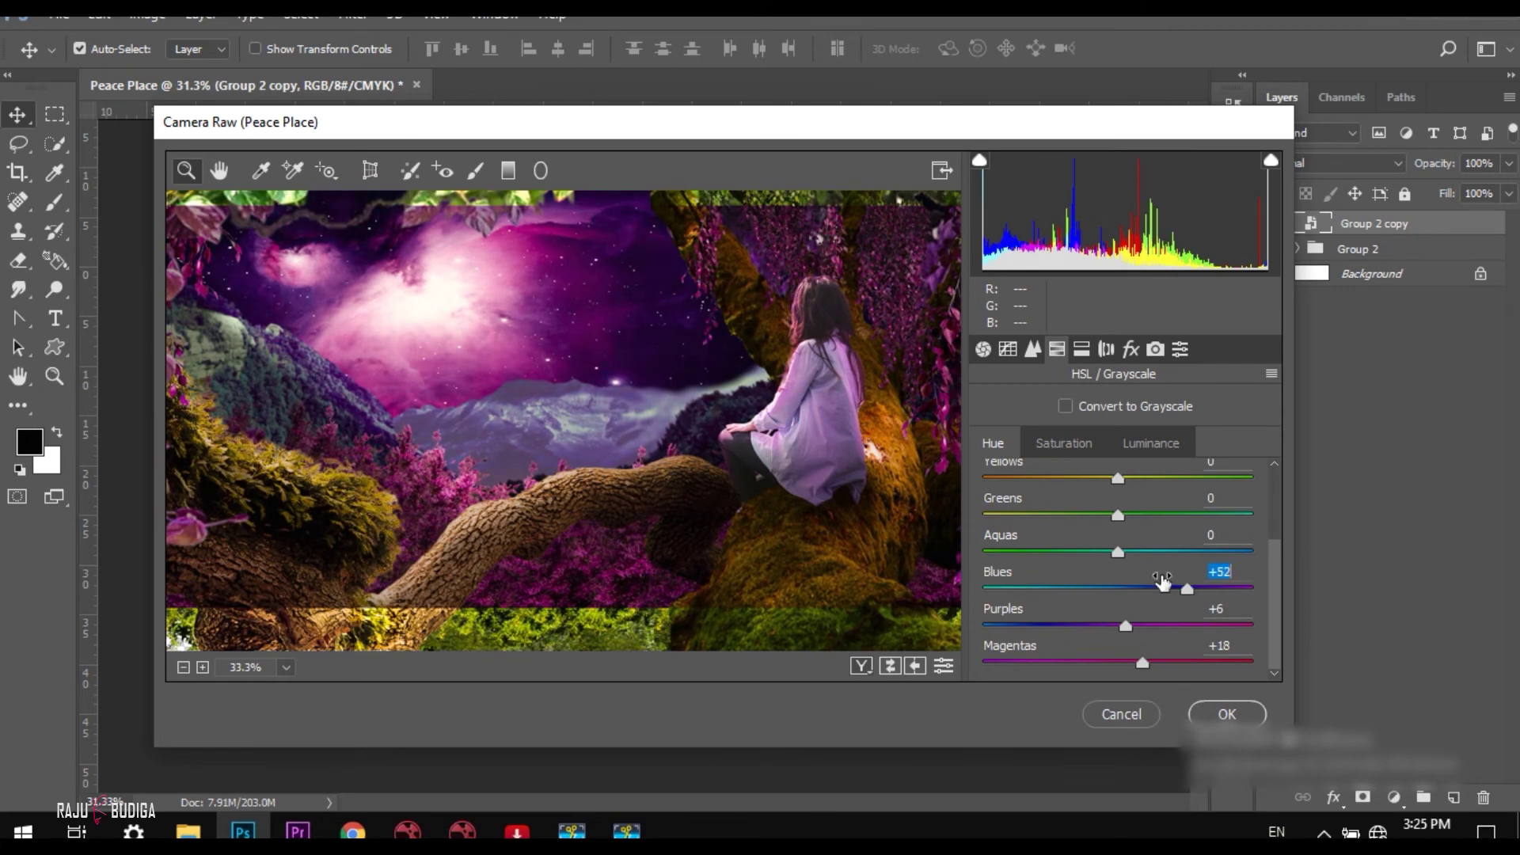
click(1064, 443)
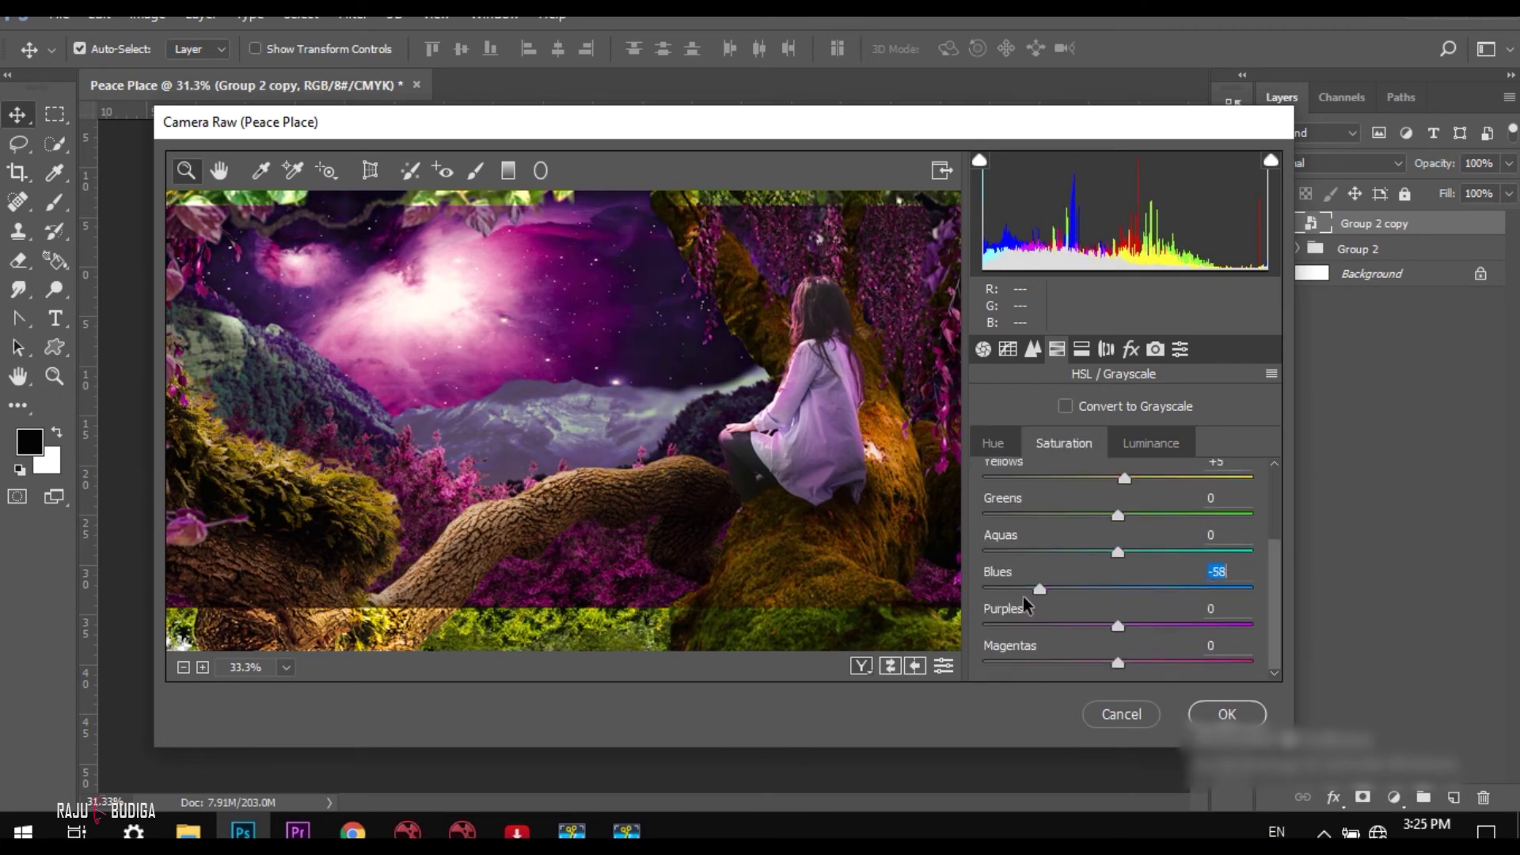
key(Tab)
key(Tab)
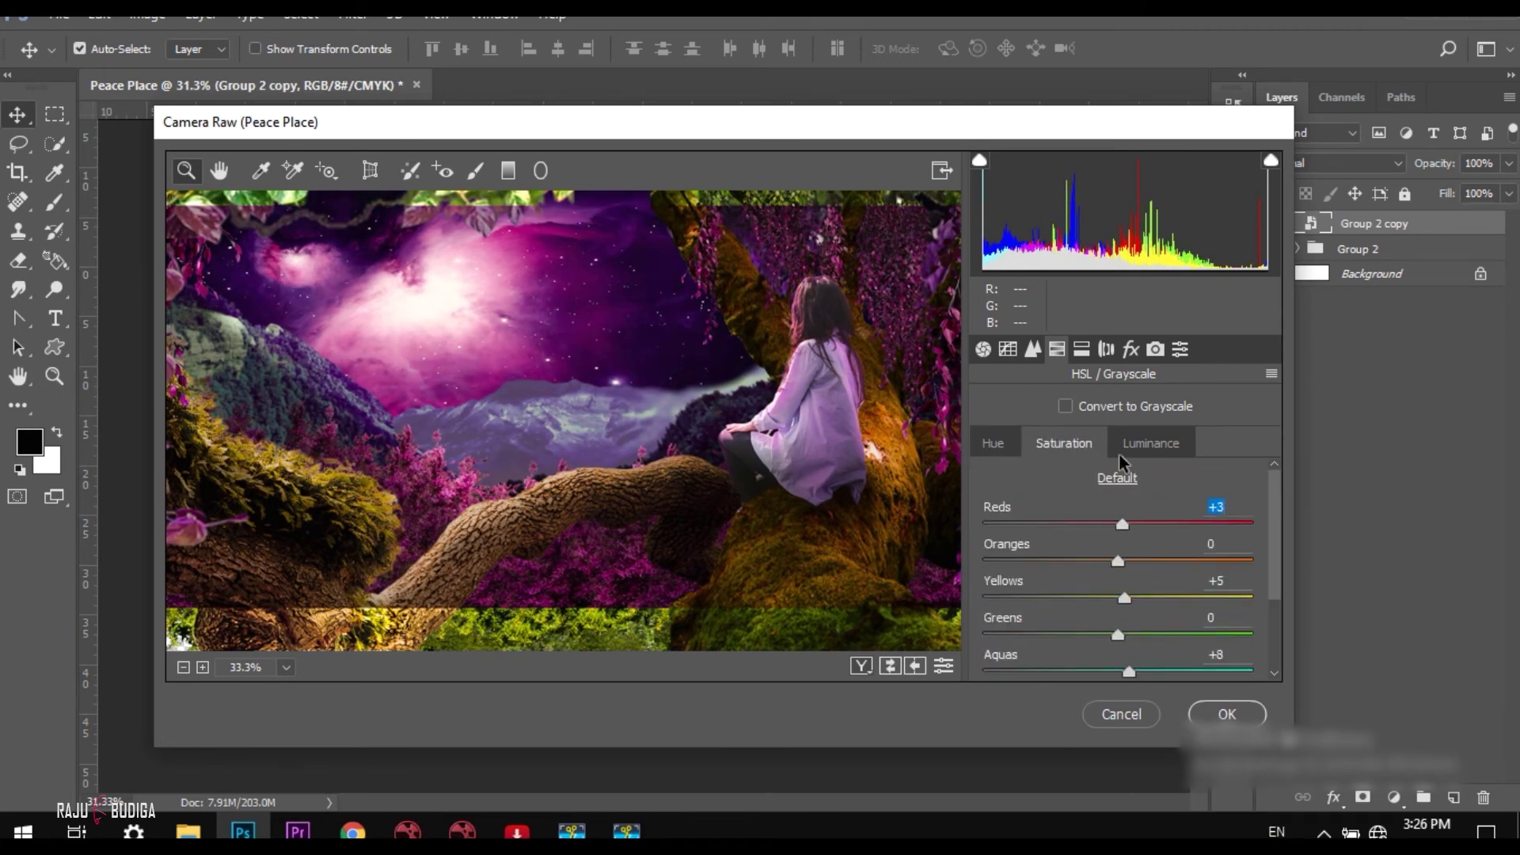
key(Return)
key(ctrl+shift+s)
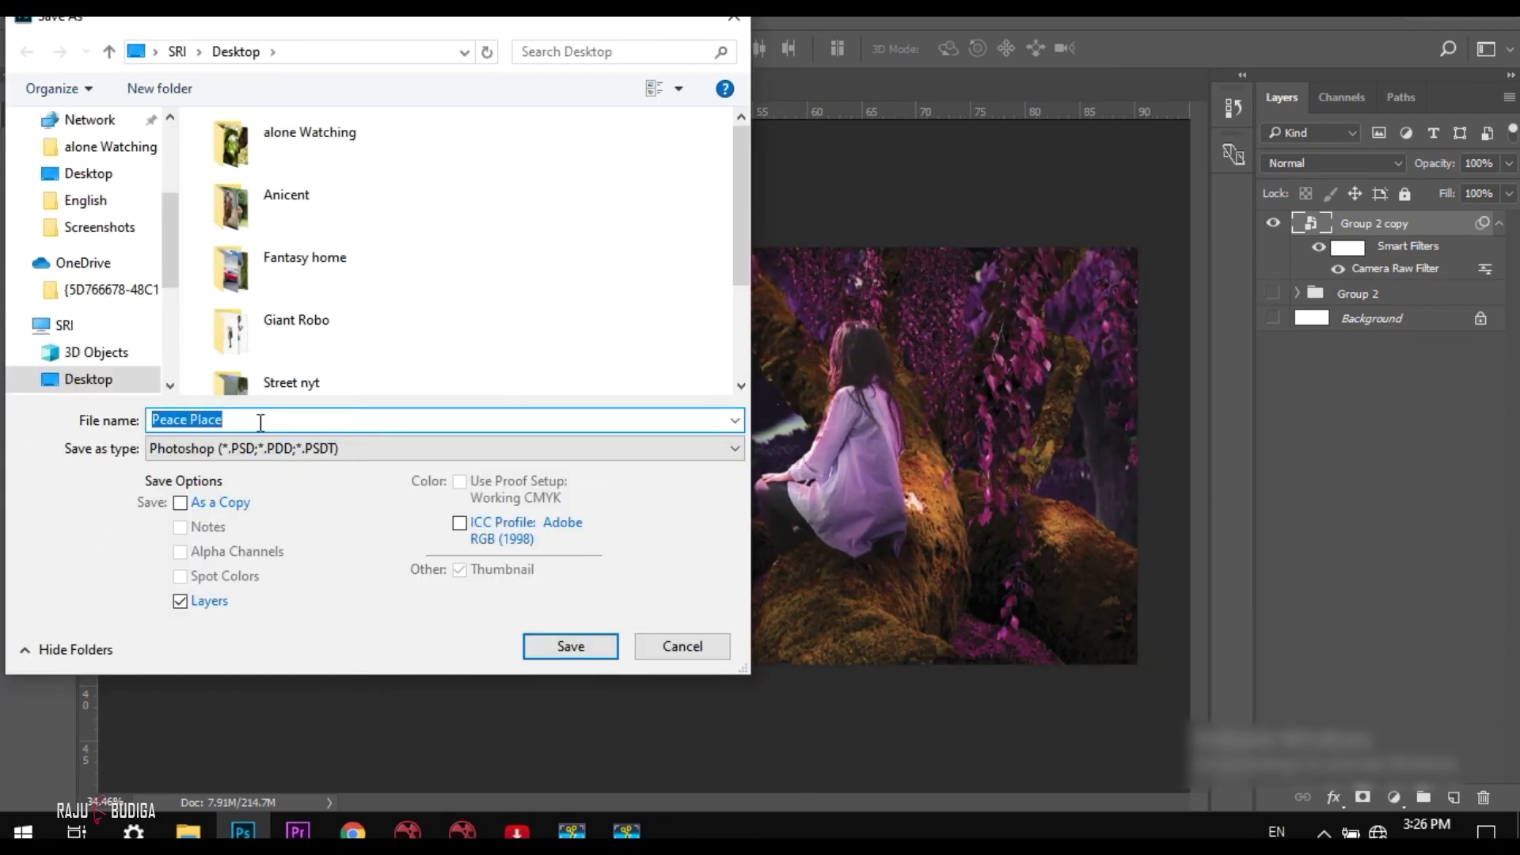
text(Color Peace)
Step: Save the composite as JPEG 'Color Peace' in Productions > Outputs > Demos
scroll(84, 254, down, 5)
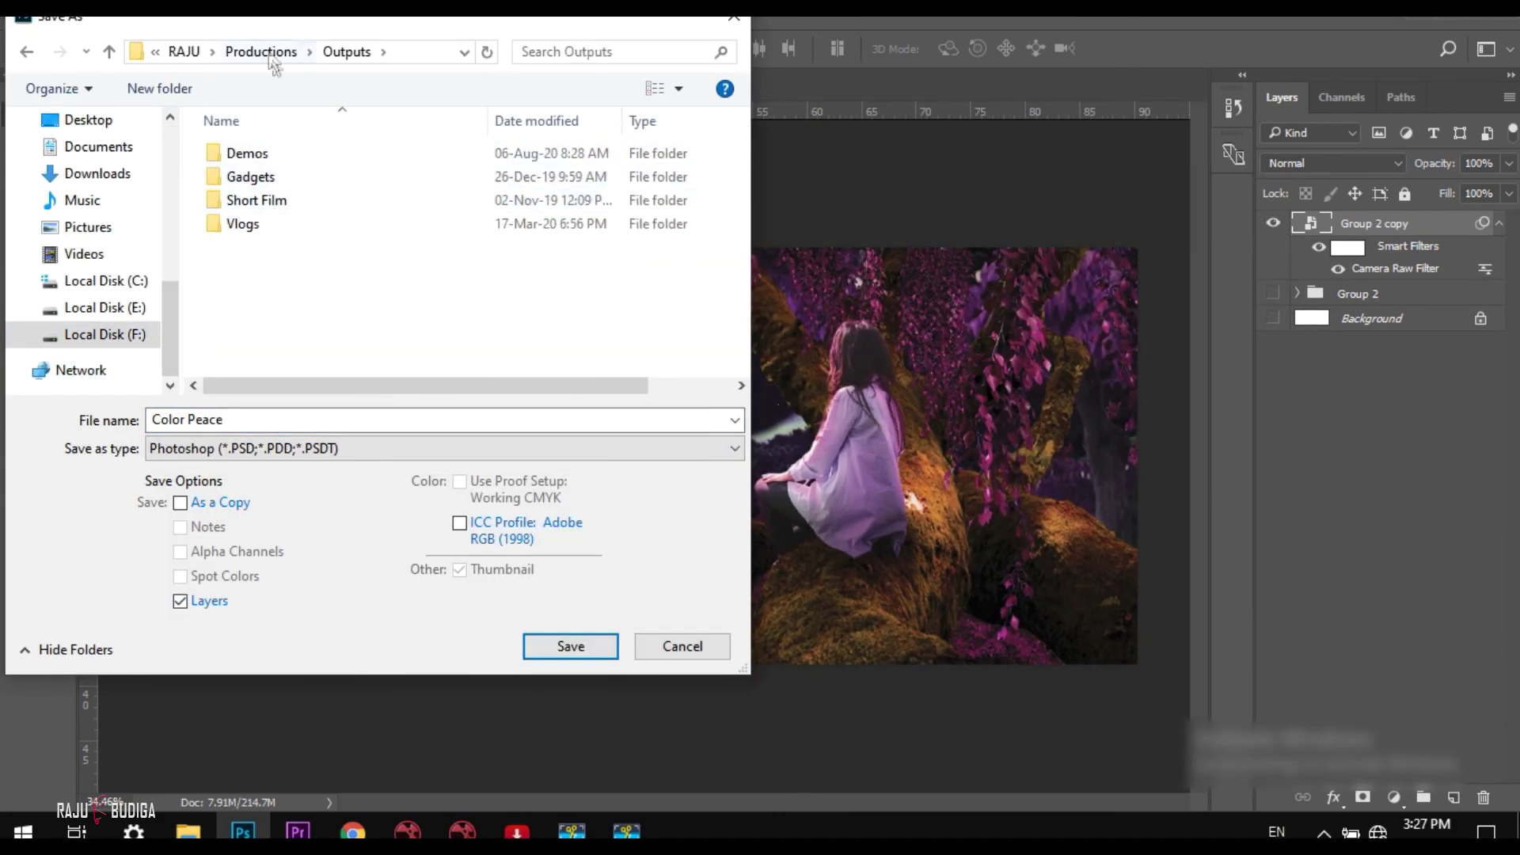
key(Return)
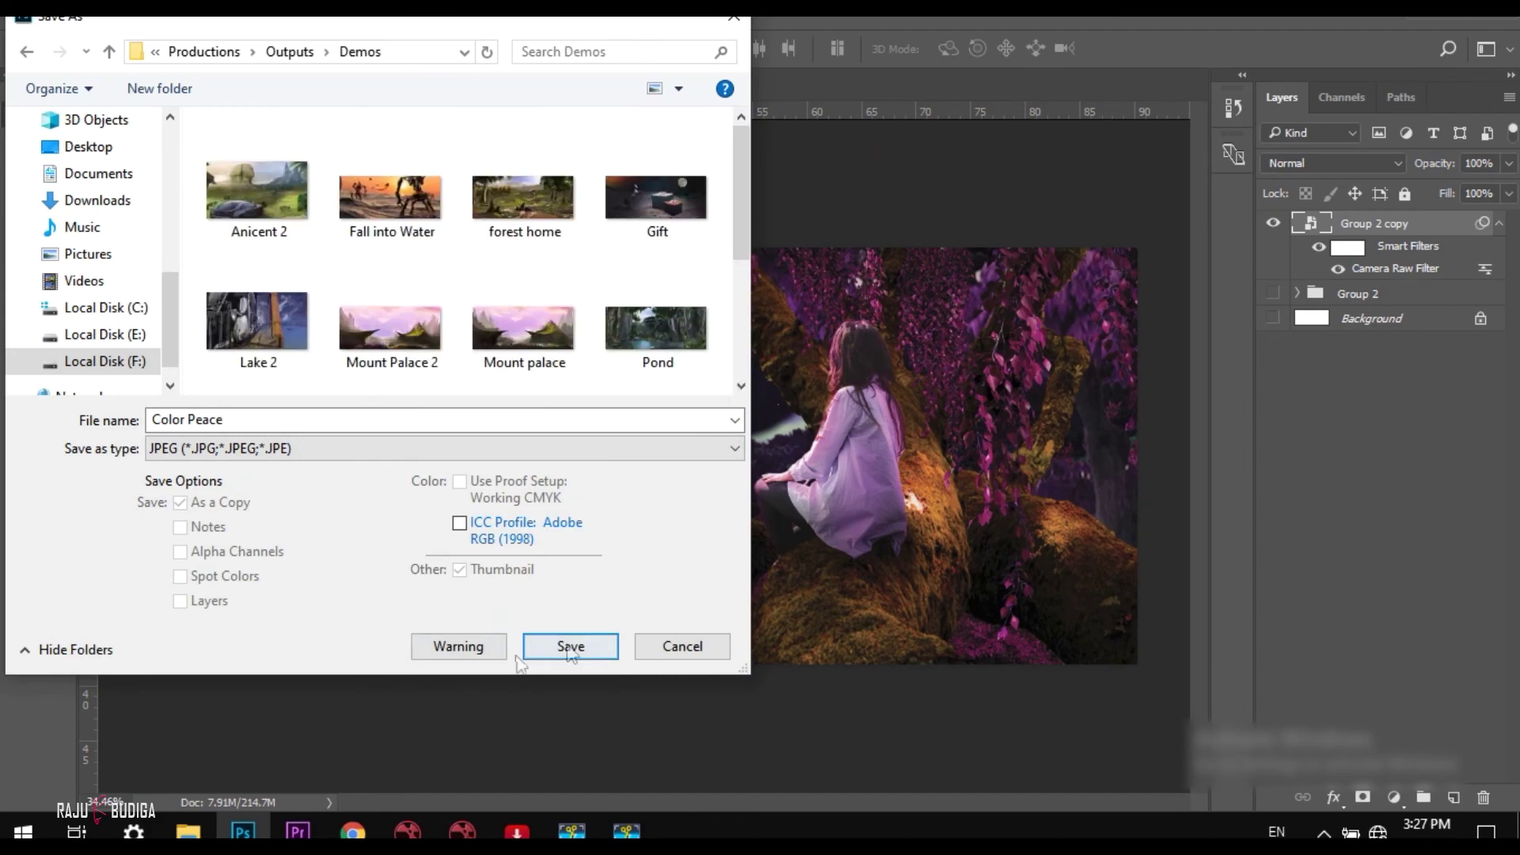